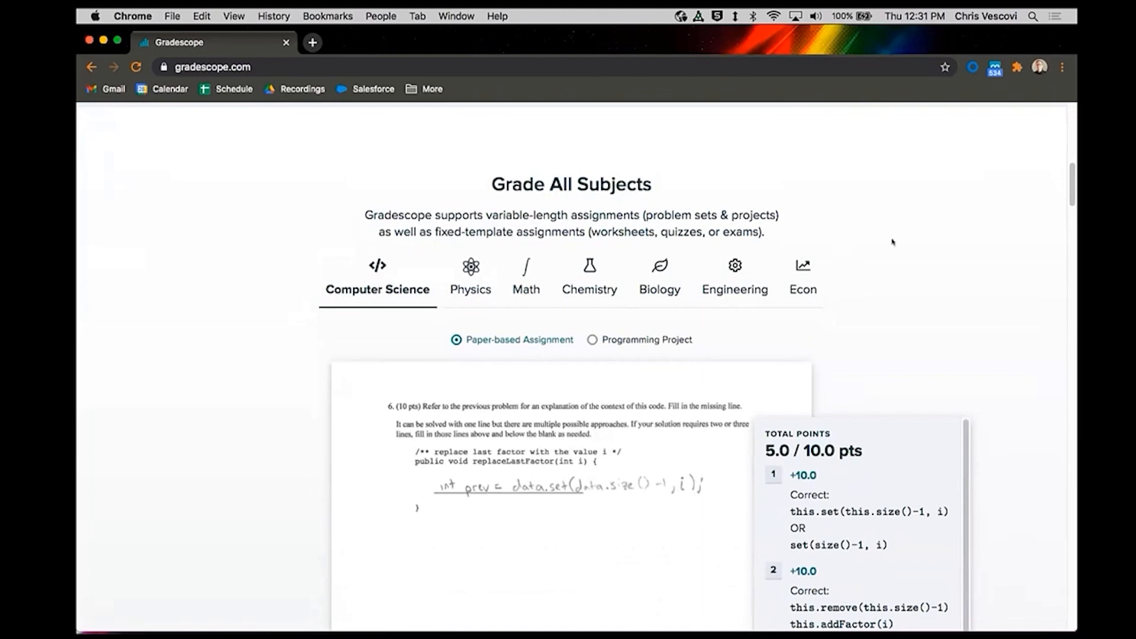
Step: Show the Homework workflow in the Use Your Existing Assignments section of the Gradescope site
left_click_drag(1069, 189, 1062, 257)
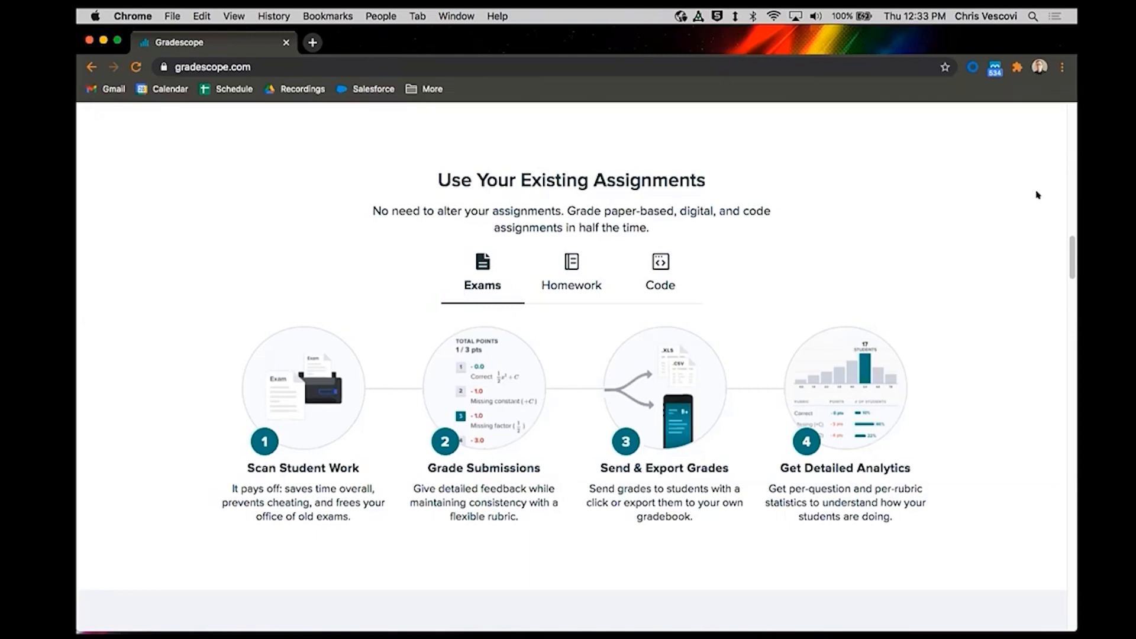
left_click(582, 263)
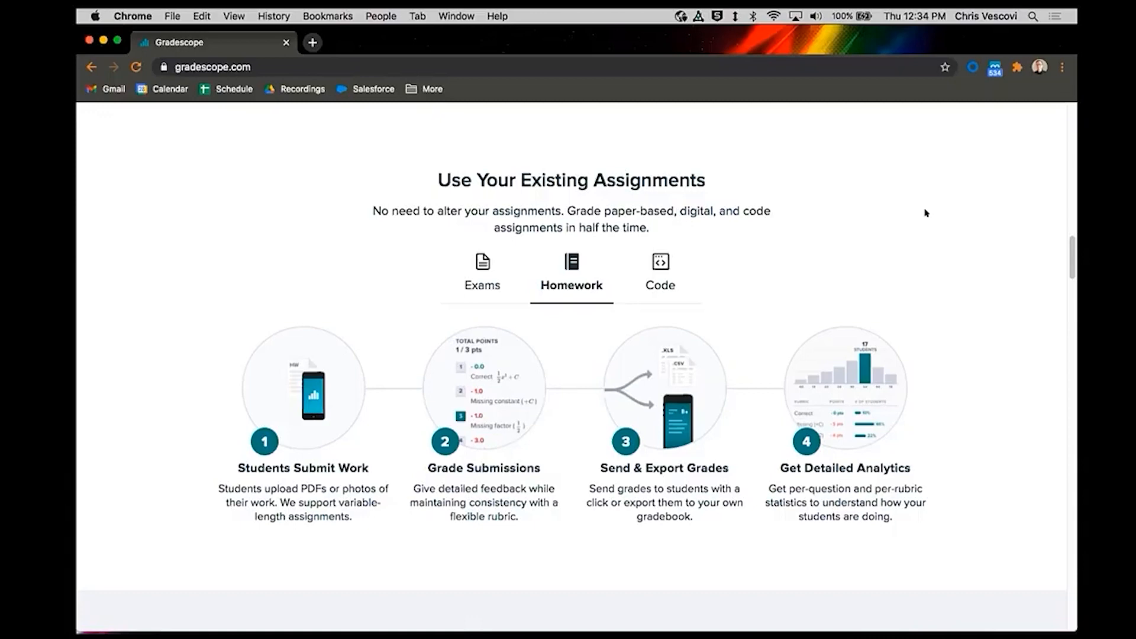
Step: Return to the Grade All Subjects section and display the Engineering example
scroll(858, 272, "up", 1)
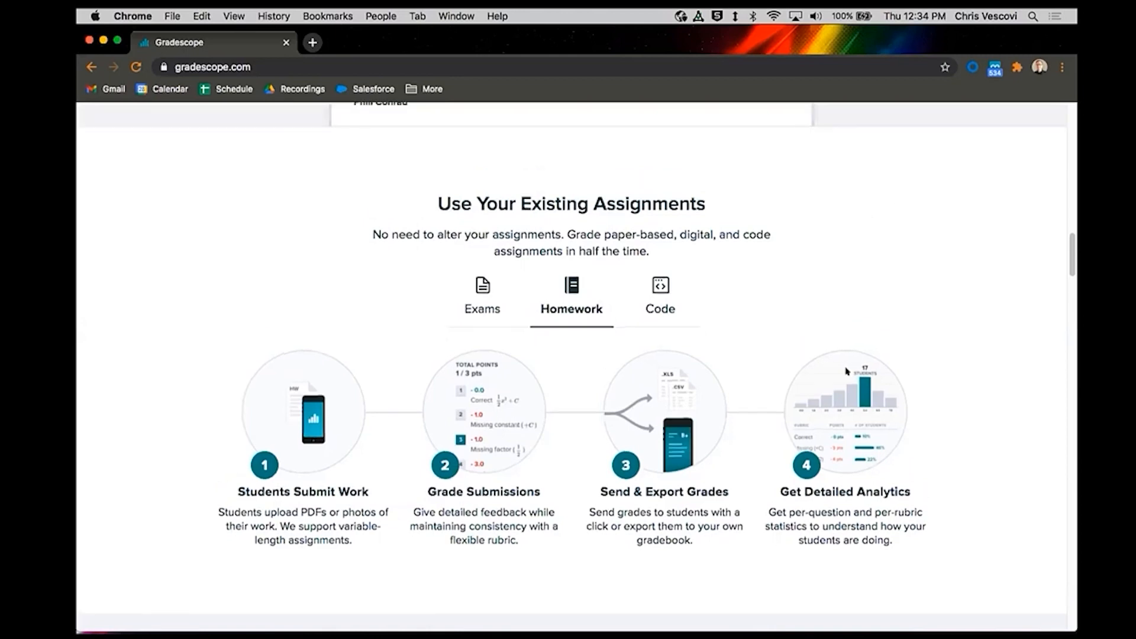
scroll(867, 392, "up", 10)
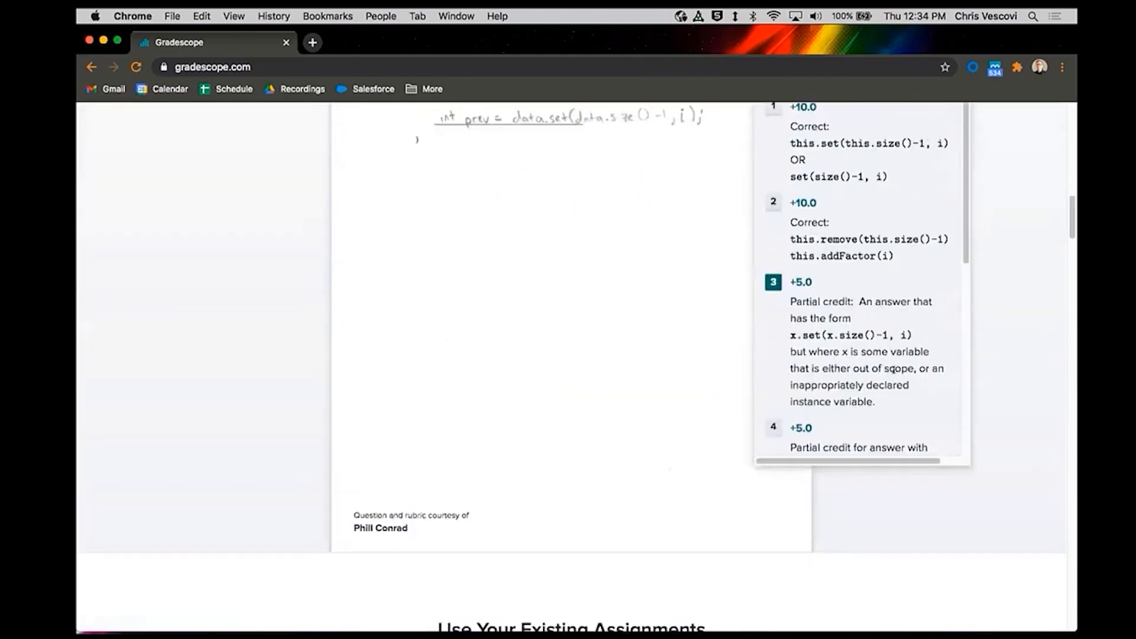
scroll(905, 359, "up", 2)
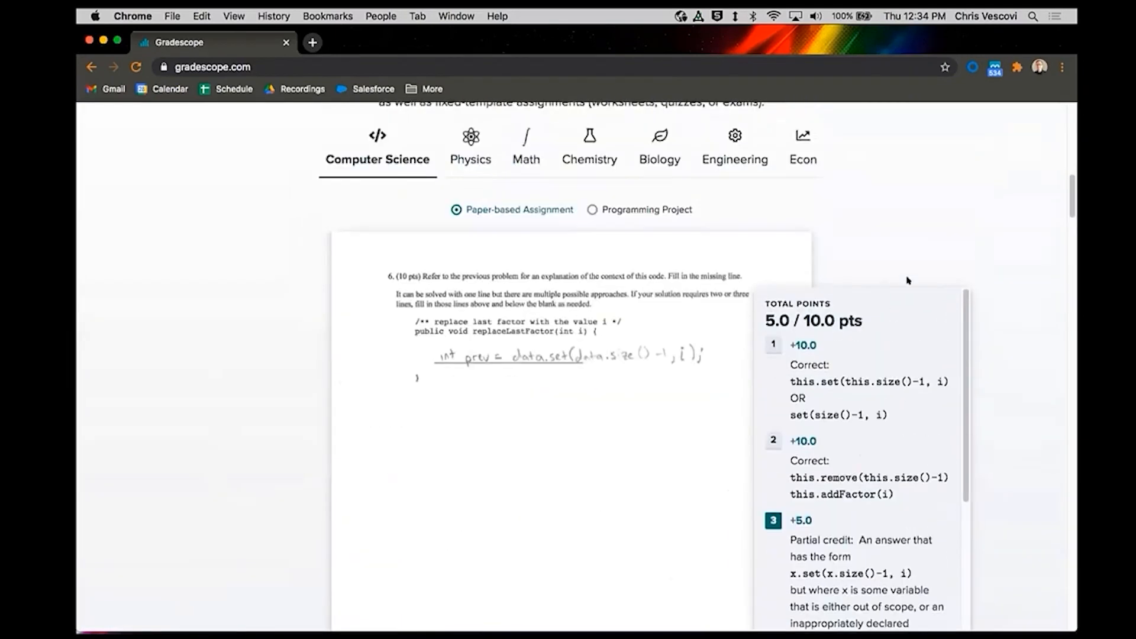
scroll(896, 243, "up", 5)
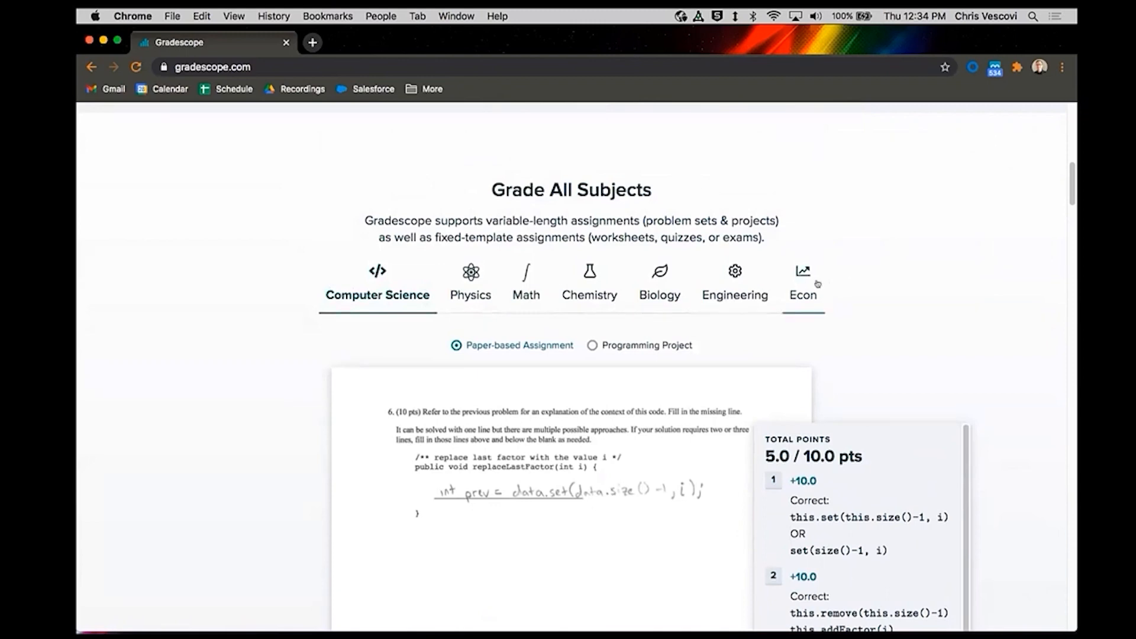
scroll(824, 266, "down", 3)
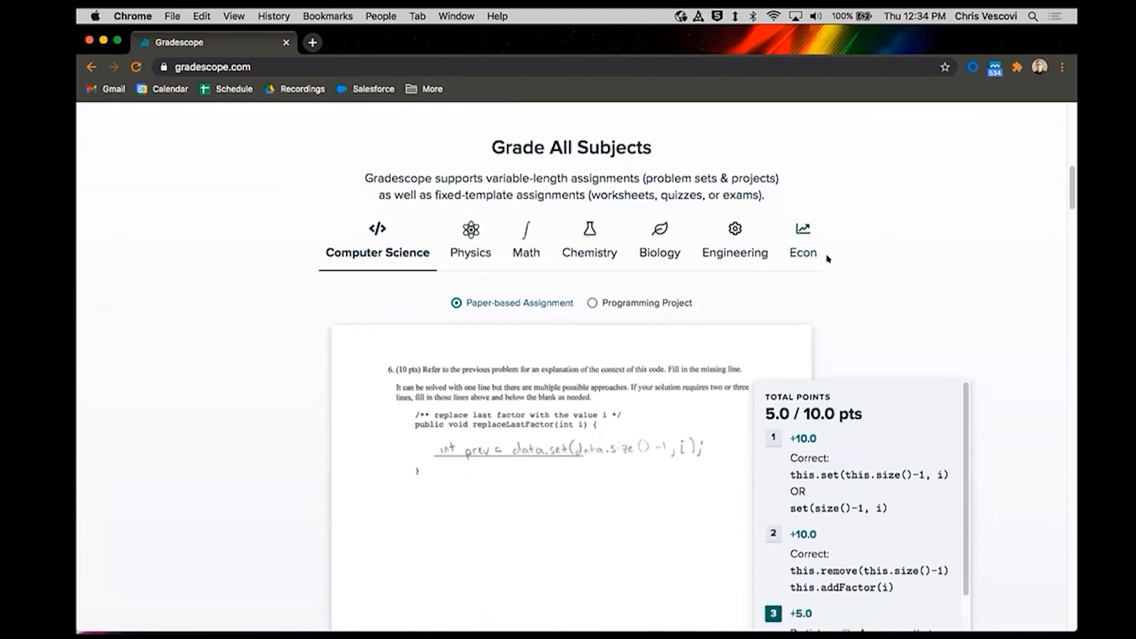
left_click(719, 217)
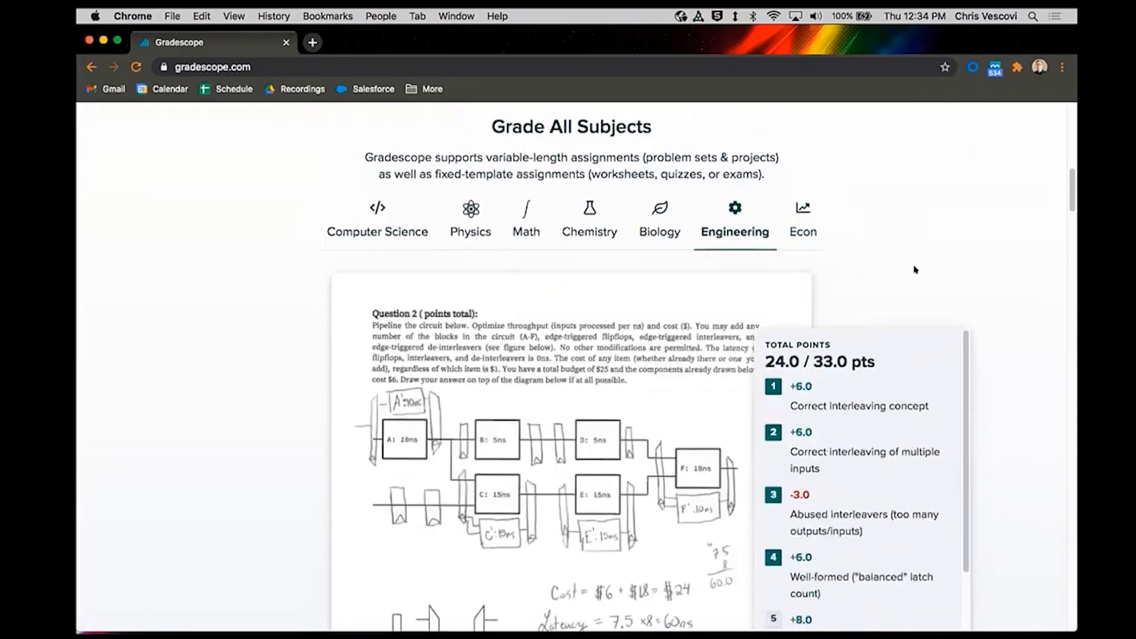
Step: Examine the handwritten answer to the engineering question and read through all the items of its grading rubric
scroll(769, 177, "down", 5)
scroll(748, 224, "up", 1)
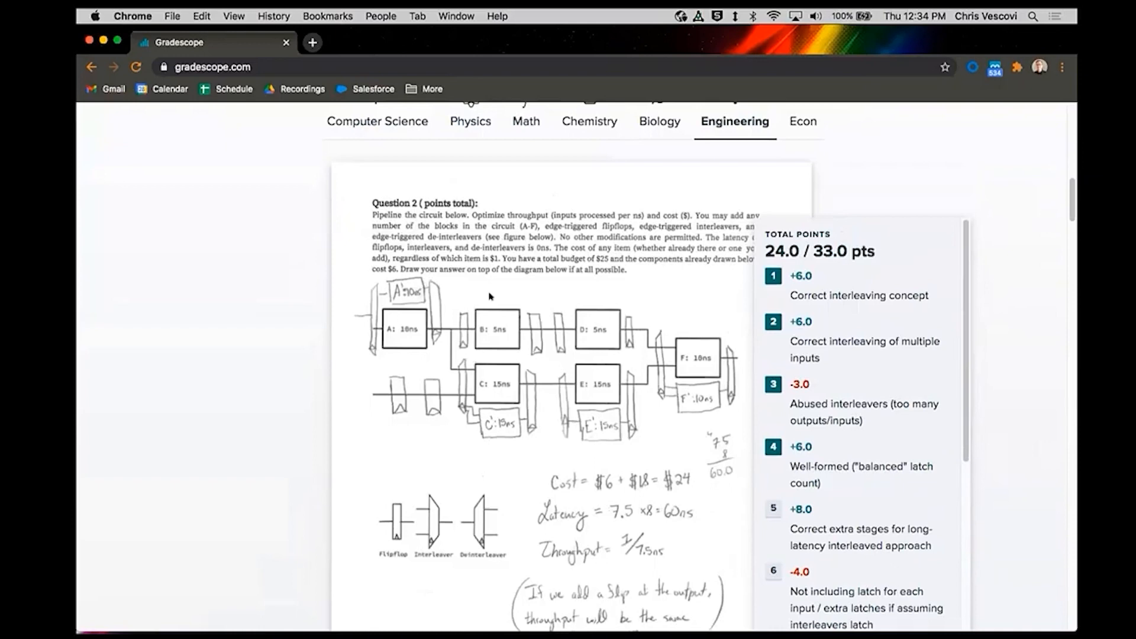
scroll(581, 325, "down", 1)
scroll(580, 325, "down", 1)
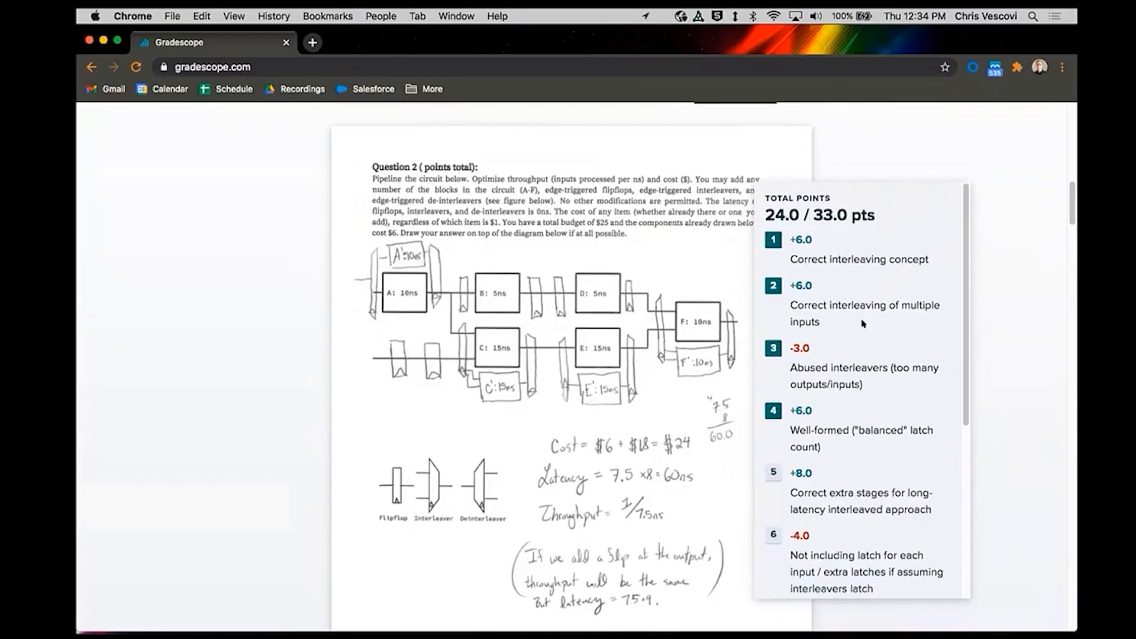
scroll(958, 258, "down", 1)
mouse_move(958, 259)
left_mouse_down()
mouse_move(961, 417)
mouse_move(970, 238)
mouse_move(961, 260)
left_mouse_up()
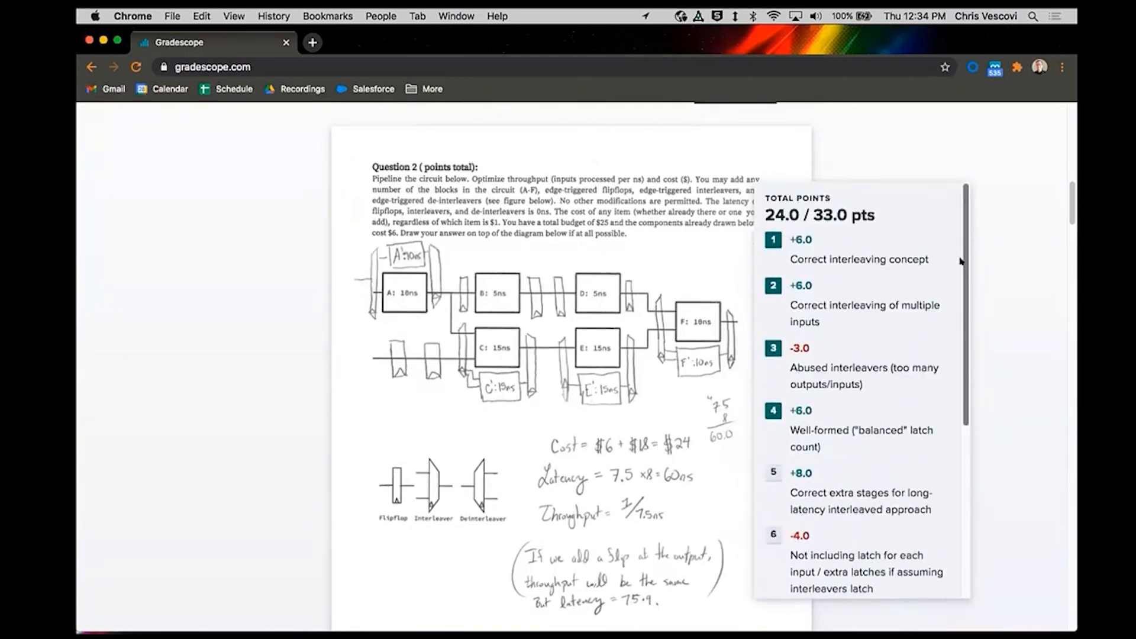
scroll(951, 378, "down", 5)
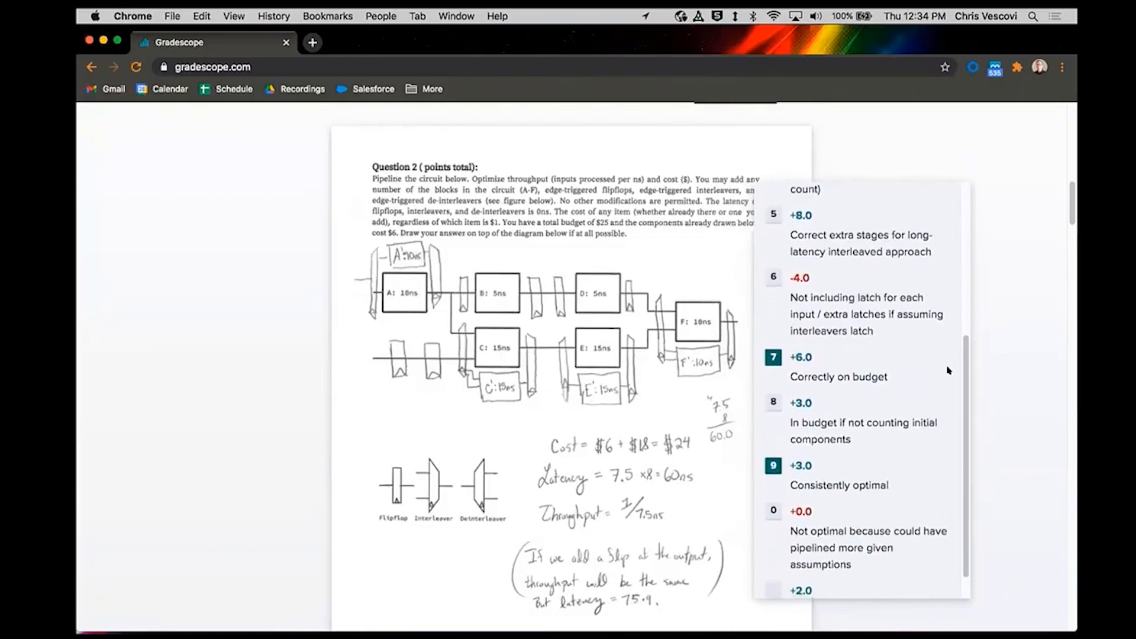
left_click_drag(961, 350, 960, 380)
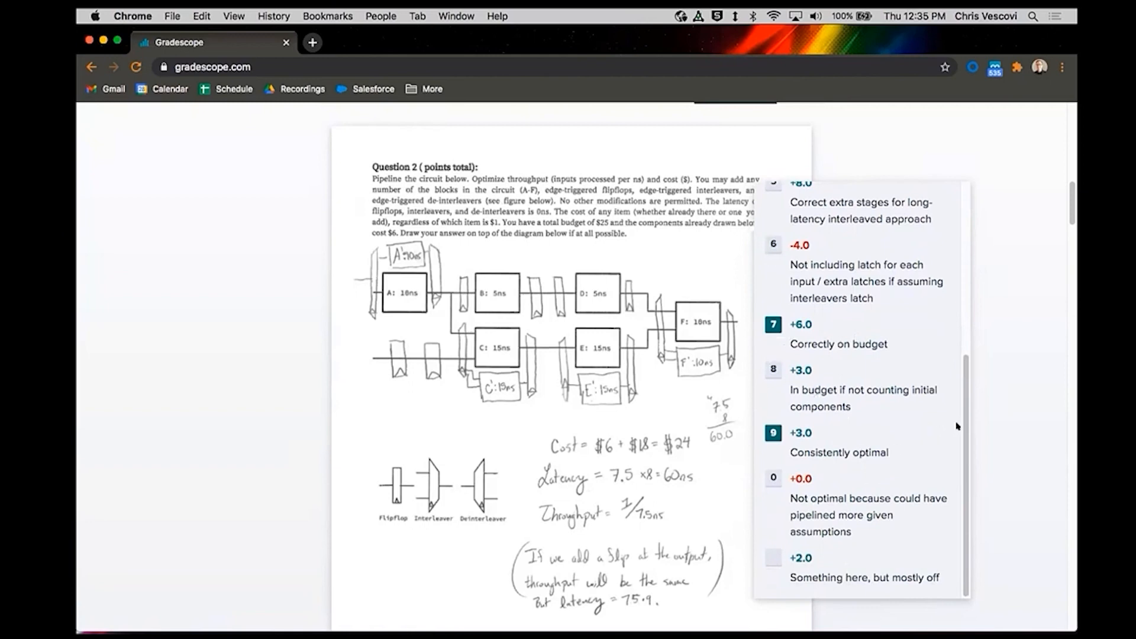
scroll(959, 394, "up", 1)
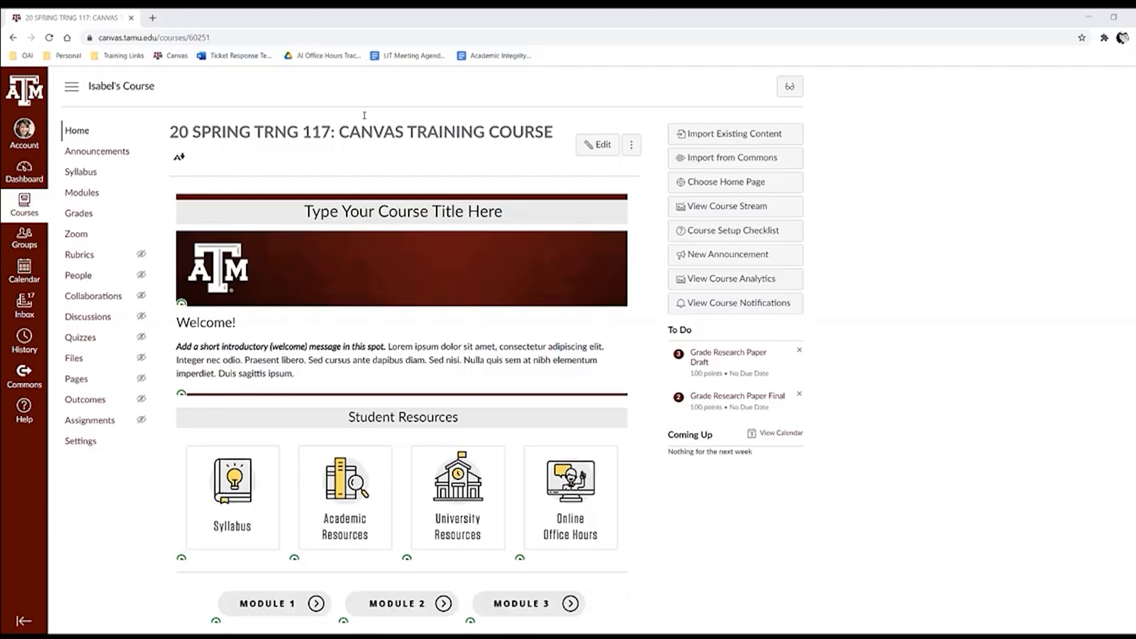
left_click_drag(311, 211, 503, 212)
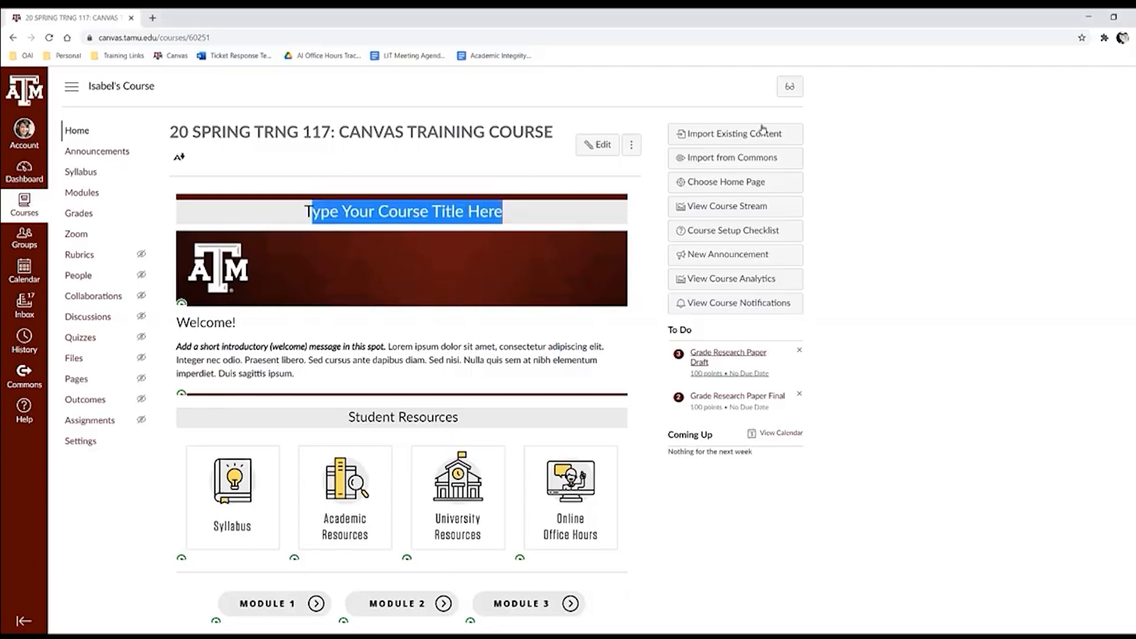
left_click(429, 368)
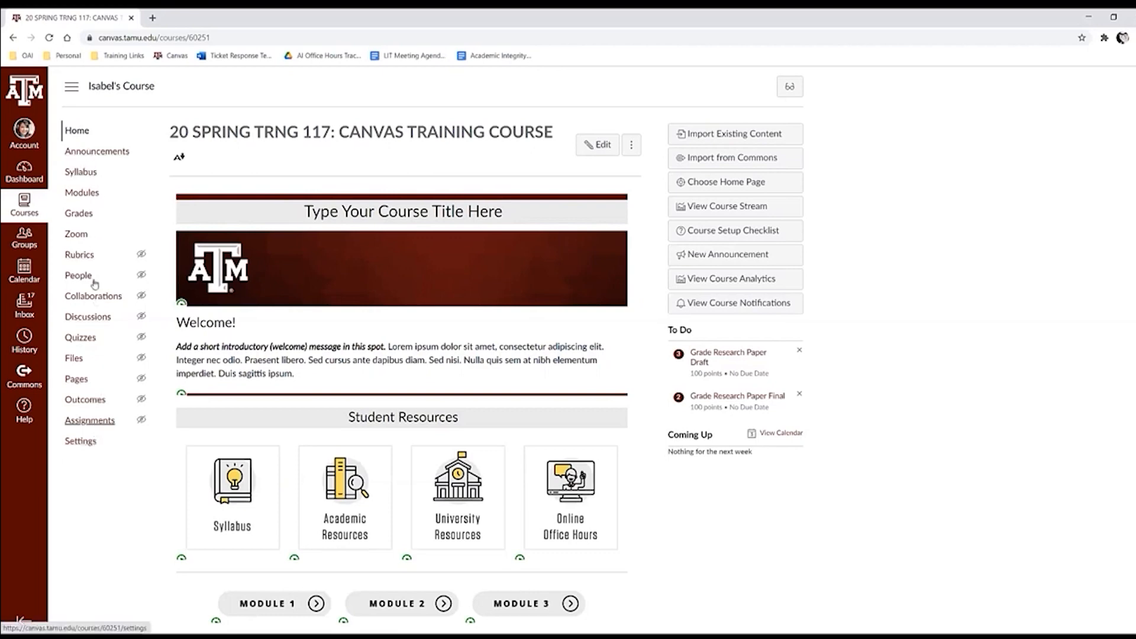
Step: Enable Gradescope in the Canvas course's navigation settings
left_click(81, 441)
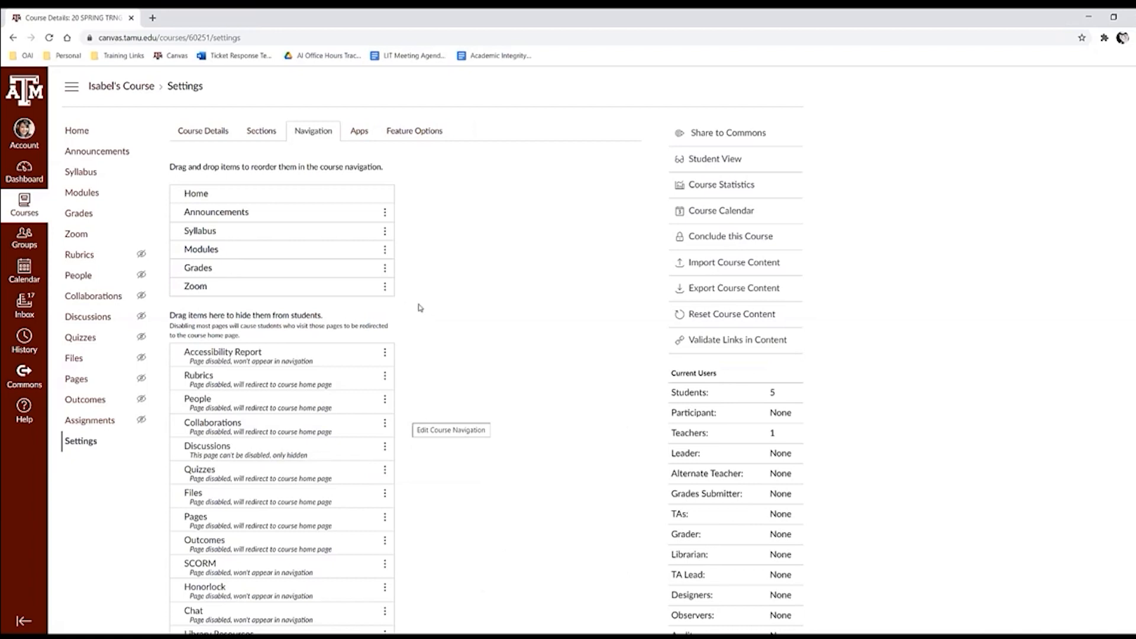
left_click(184, 129)
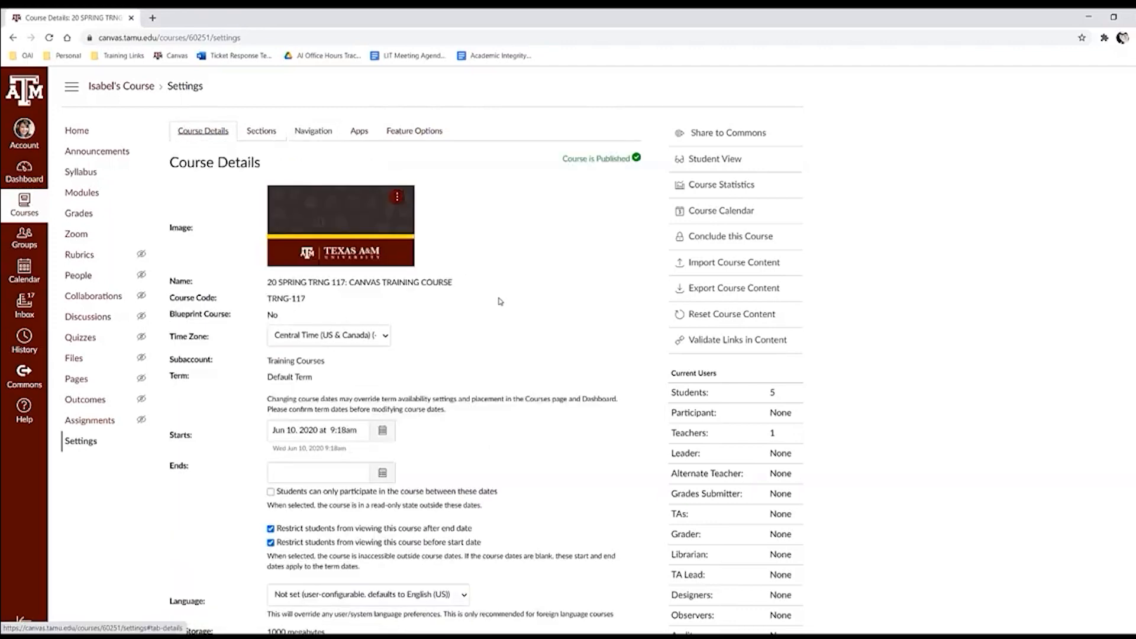
left_click(313, 132)
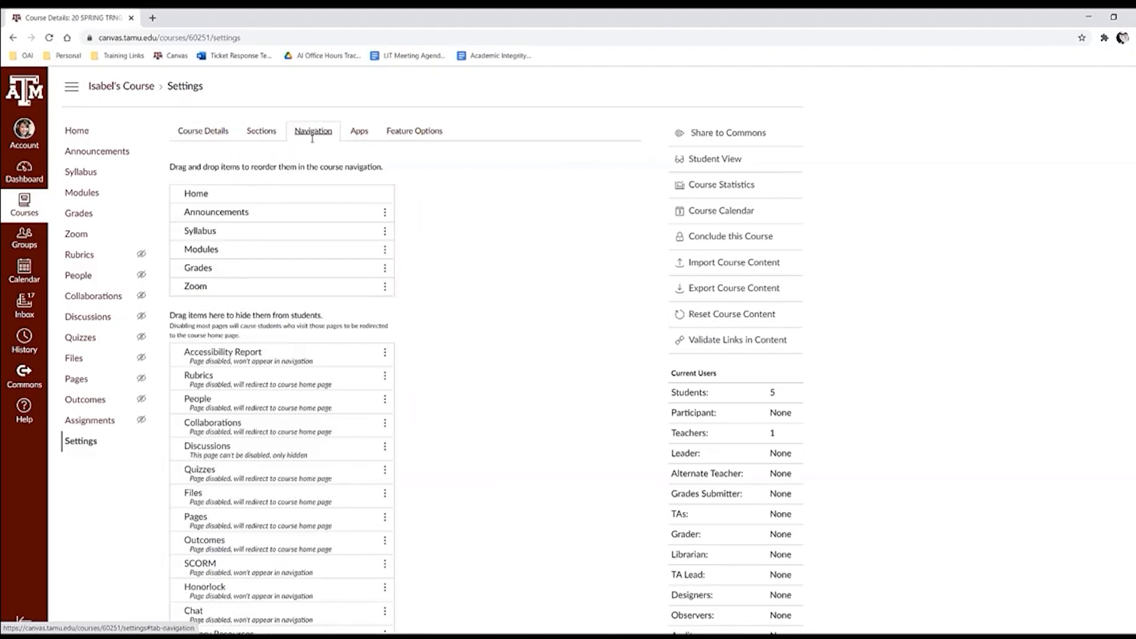
scroll(313, 140, "down", 5)
scroll(313, 139, "down", 1)
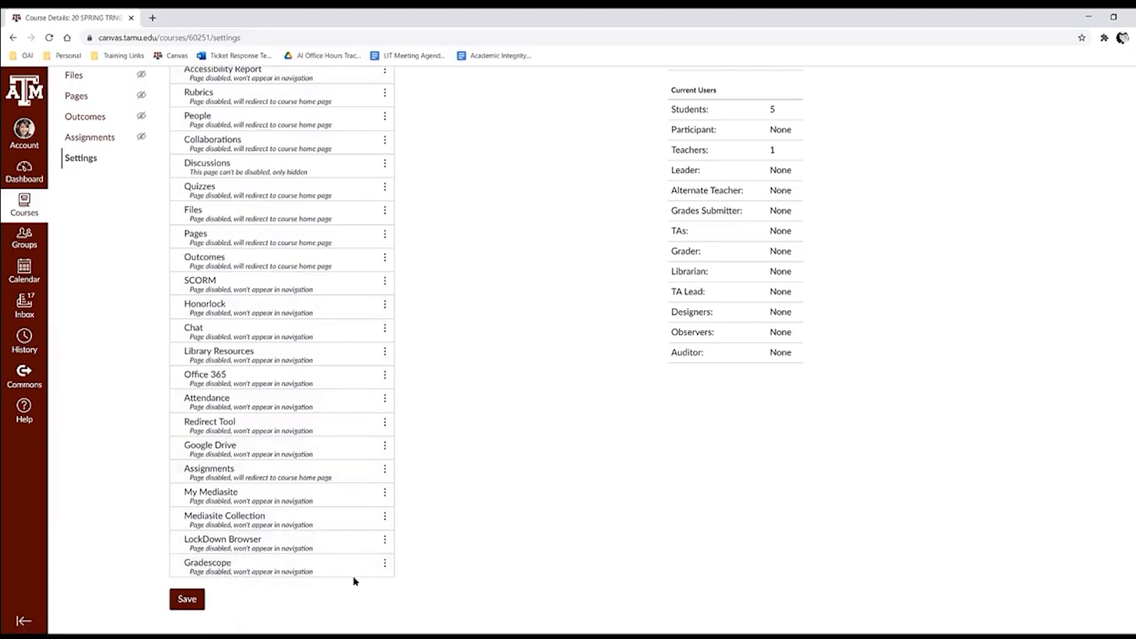
left_click(385, 568)
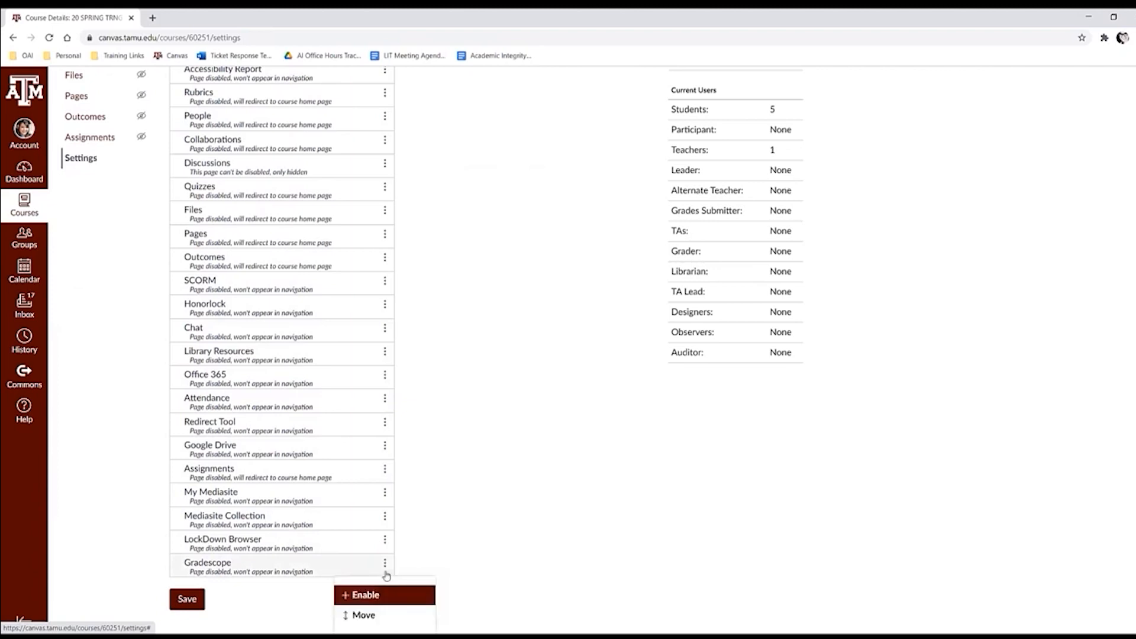
left_click(354, 593)
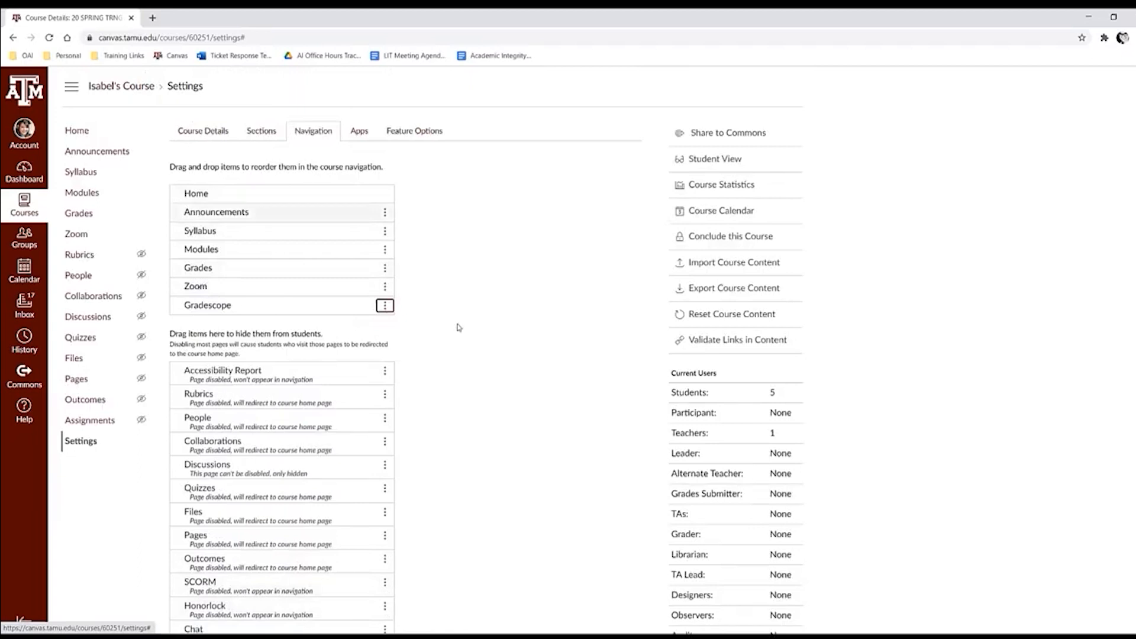
Step: Place Gradescope between Syllabus and Modules in the course navigation order and save the navigation settings
left_click_drag(301, 308, 288, 268)
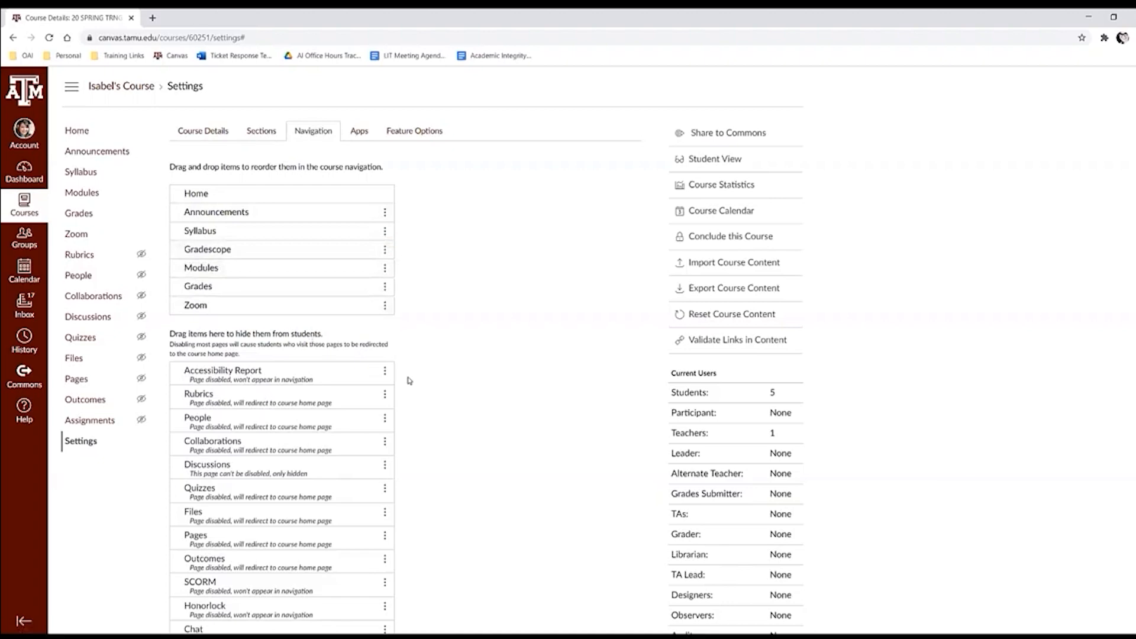
scroll(407, 382, "down", 5)
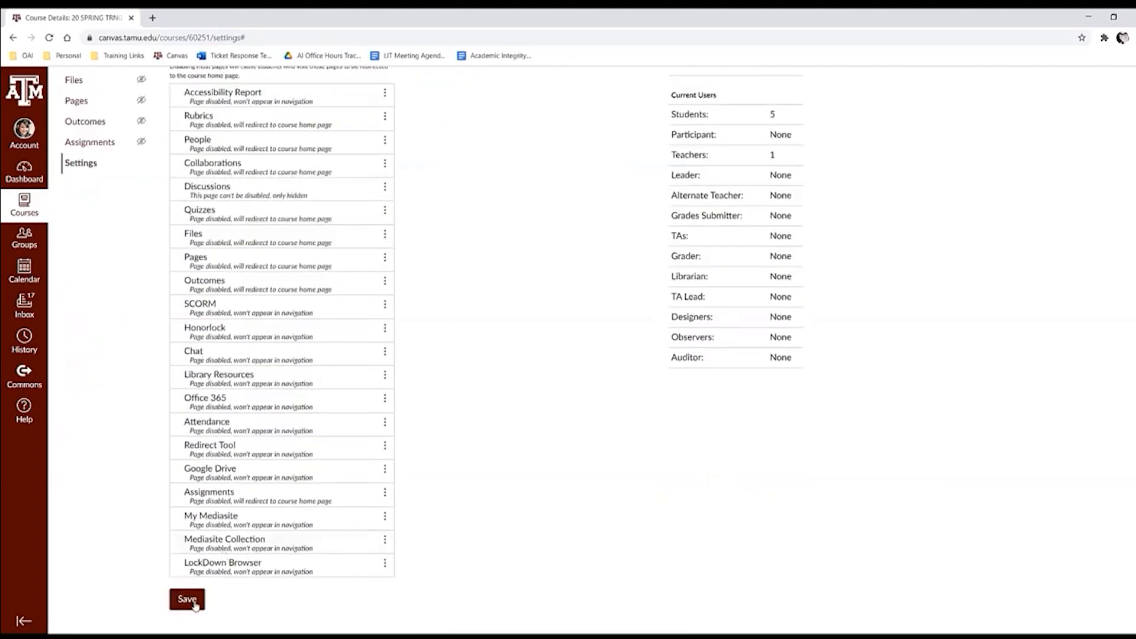
left_click(195, 602)
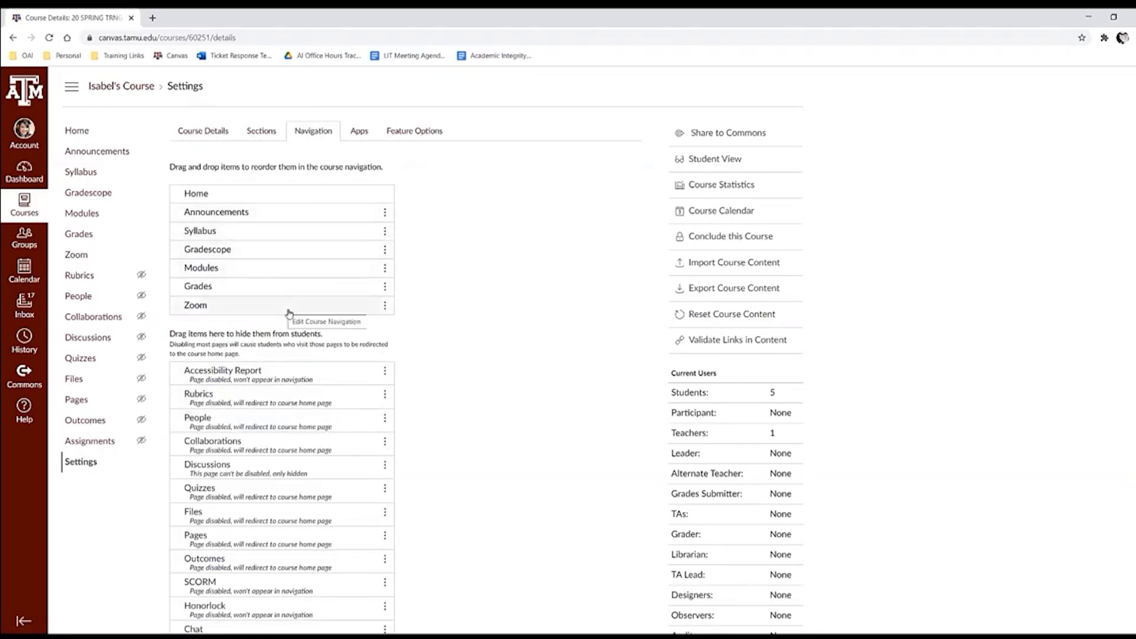
scroll(320, 388, "down", 5)
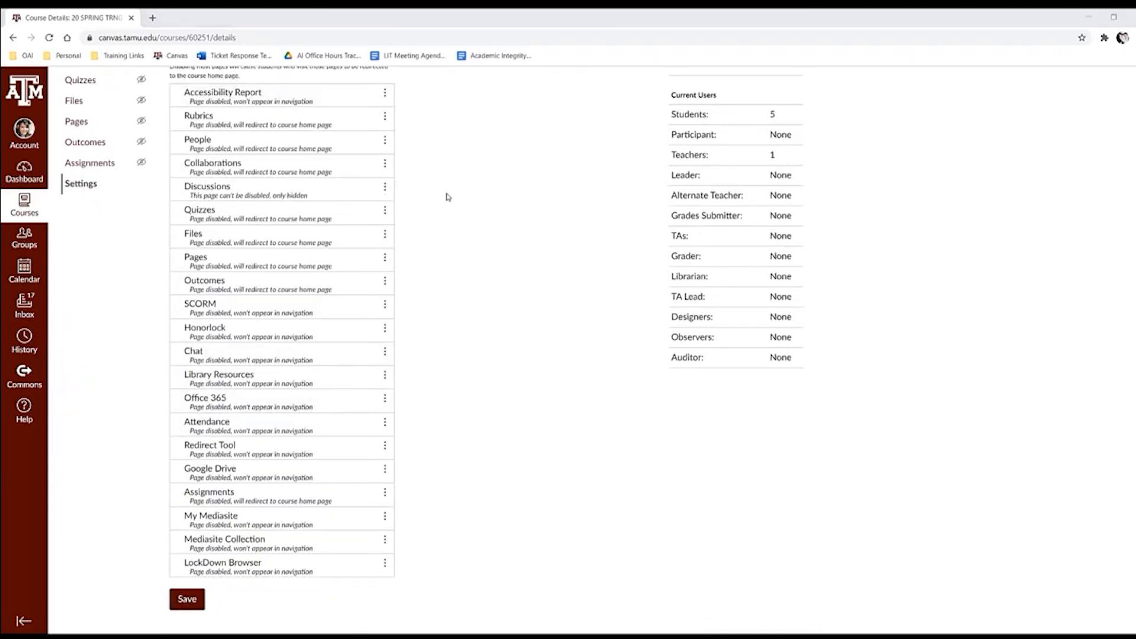
scroll(165, 177, "up", 4)
scroll(165, 177, "up", 1)
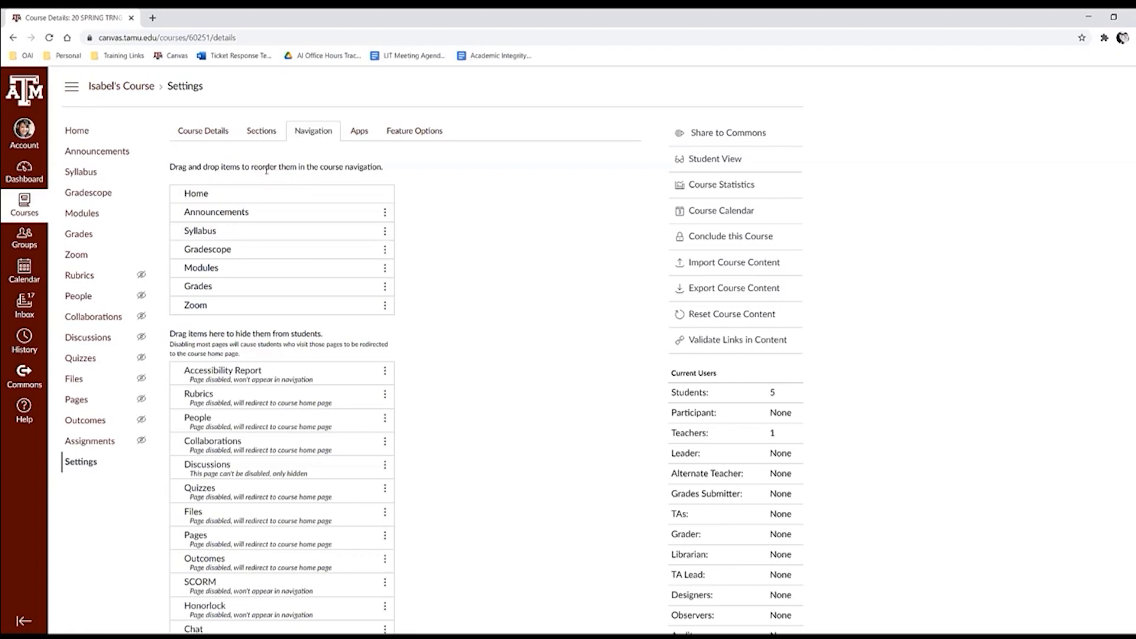
Step: Launch Gradescope from the Canvas course's navigation and stay on the TRNG-117 course dashboard
left_click(81, 193)
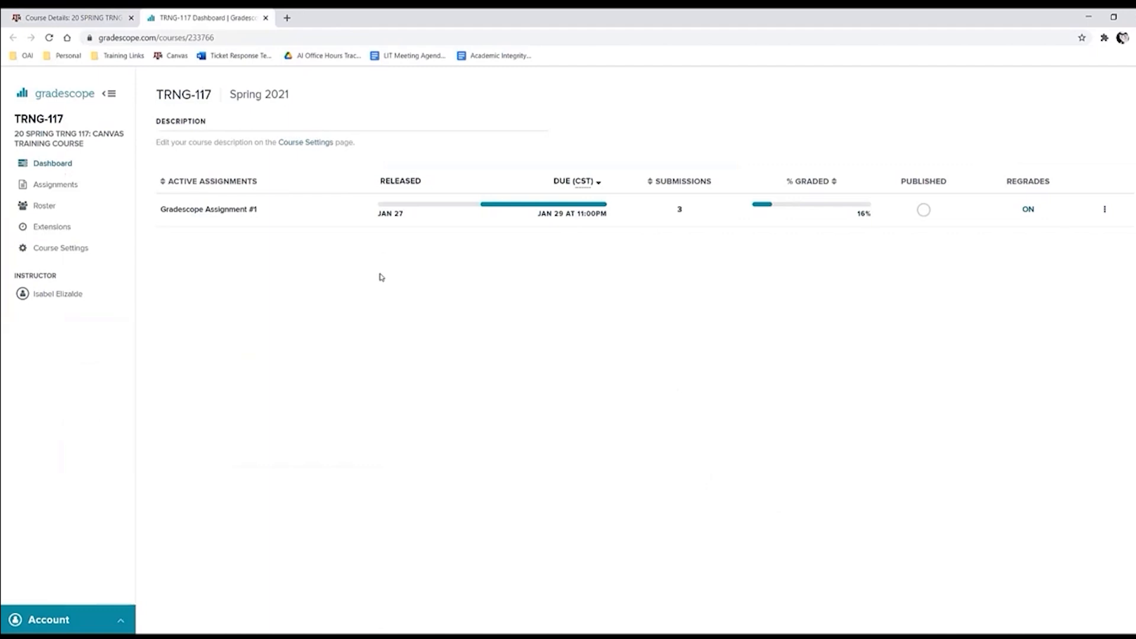
left_click(74, 18)
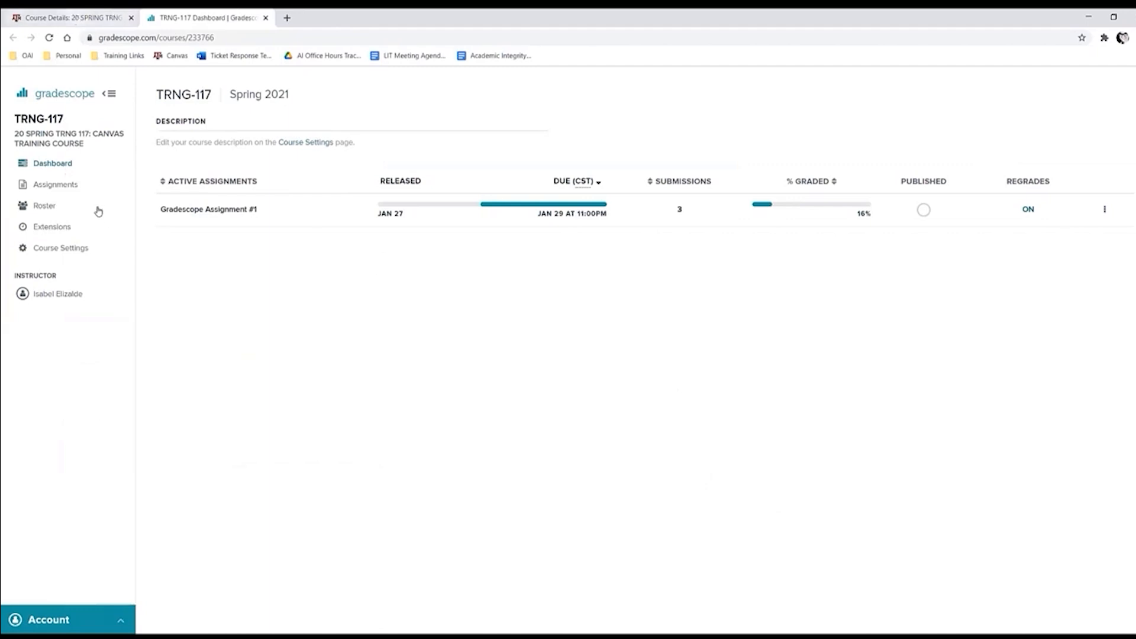
left_click(210, 16)
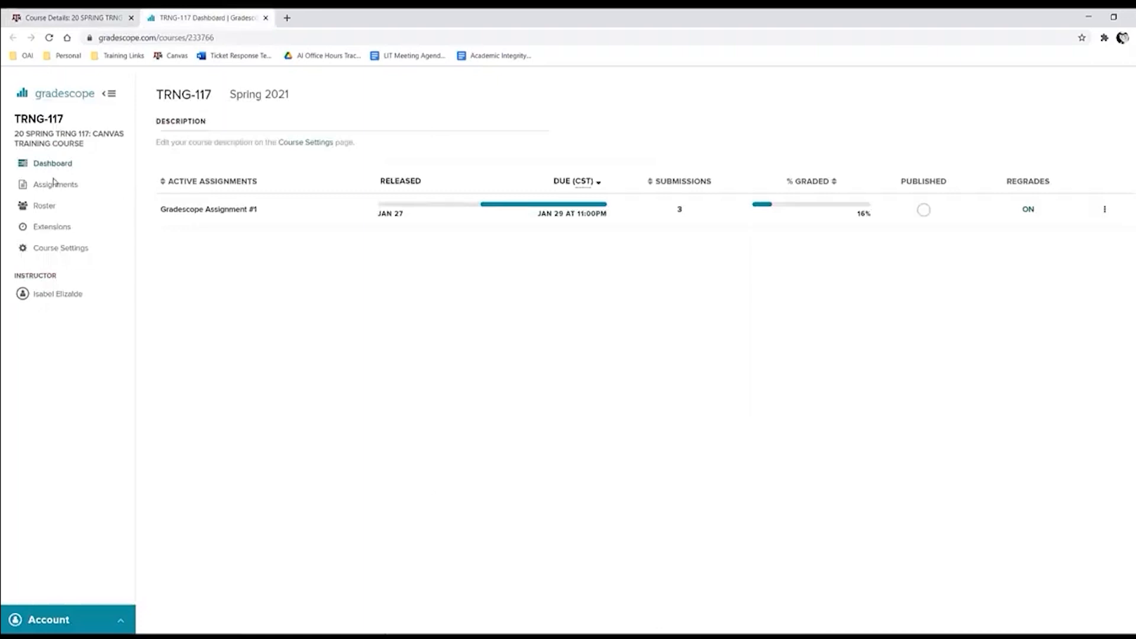
Step: Sync the Gradescope course roster with the linked Canvas course, turning off the email notification for new users
left_click(43, 207)
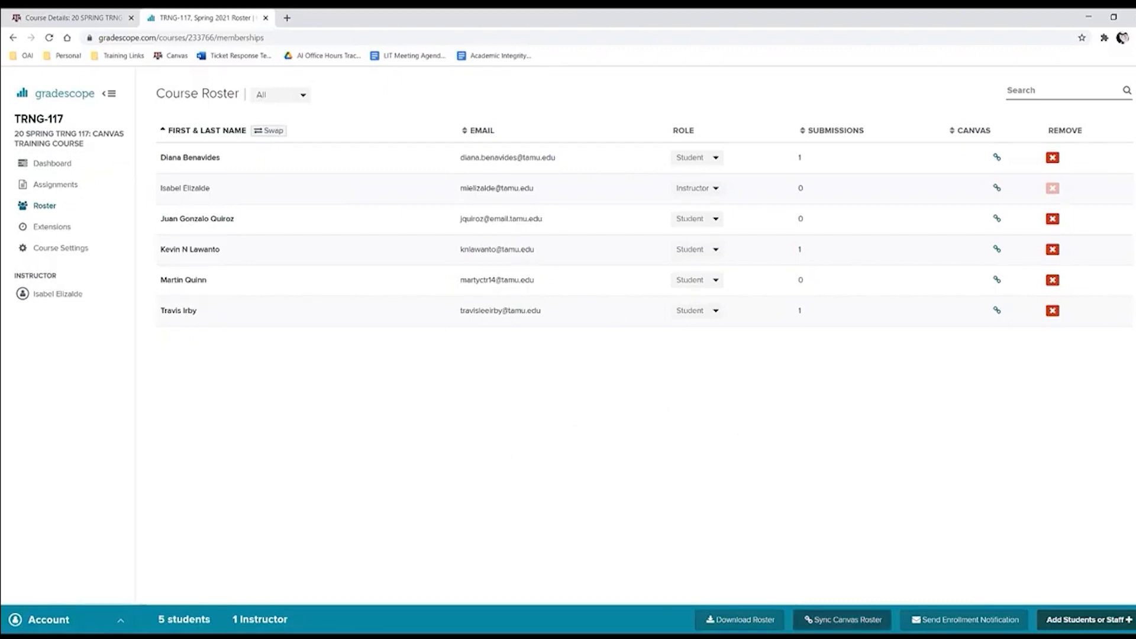
left_click(843, 619)
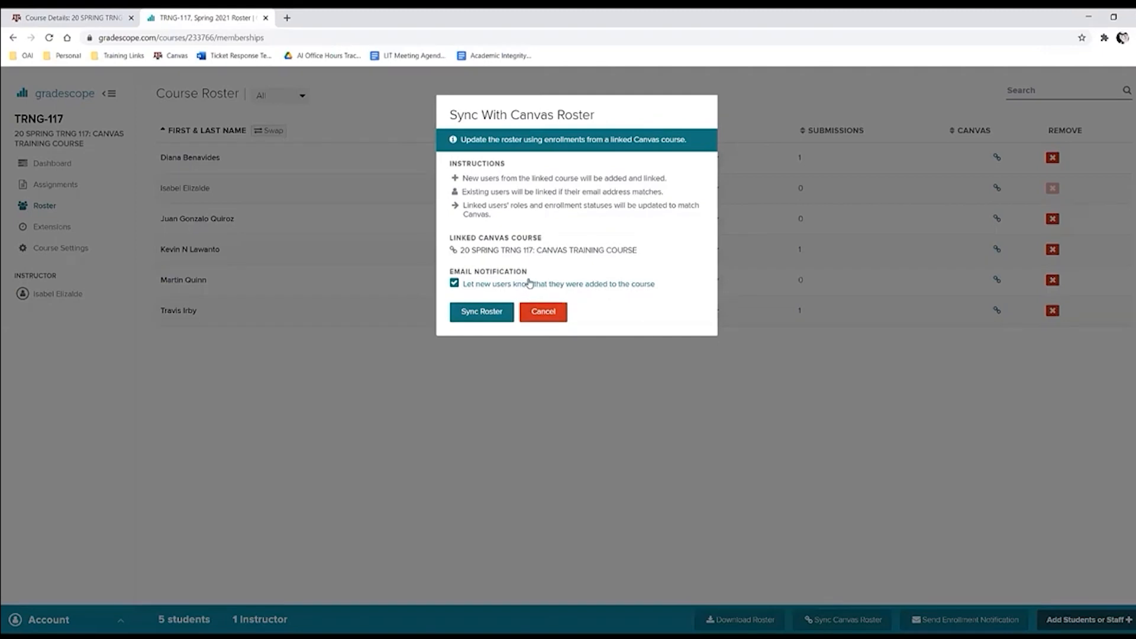
left_click(453, 285)
left_click(476, 313)
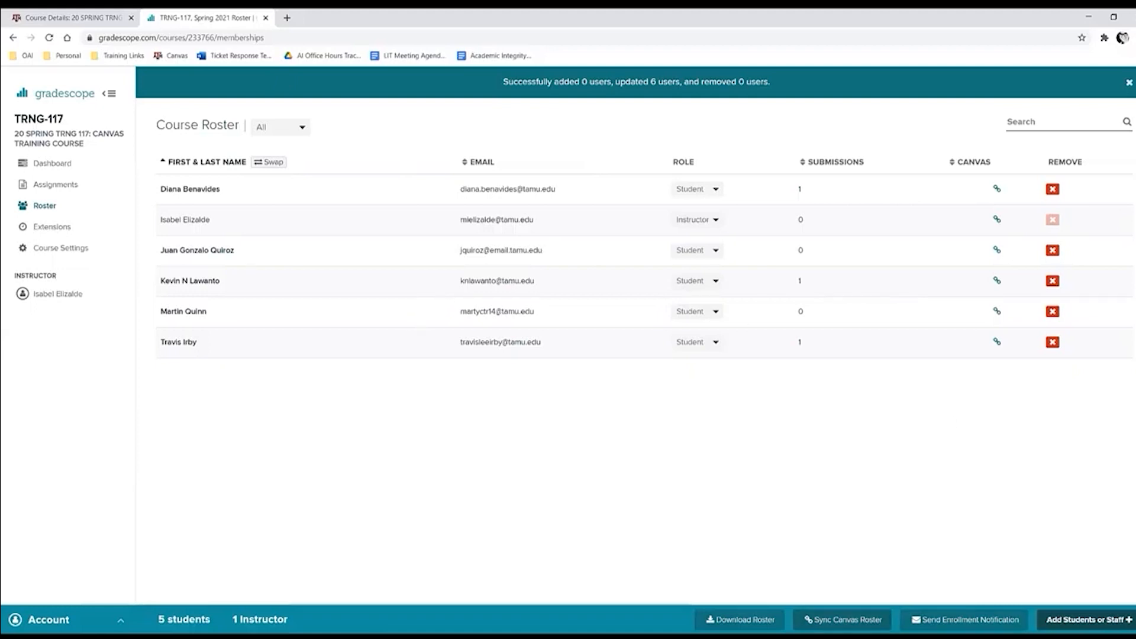
Step: Switch back to the Canvas course and open its Modules page
left_click(64, 19)
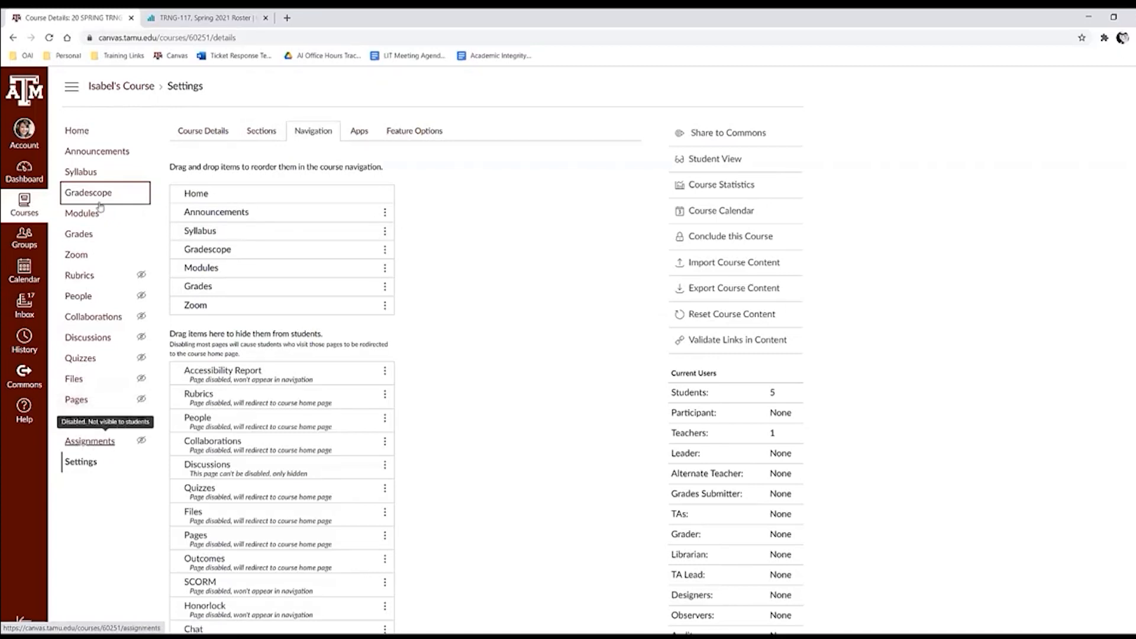
left_click(78, 216)
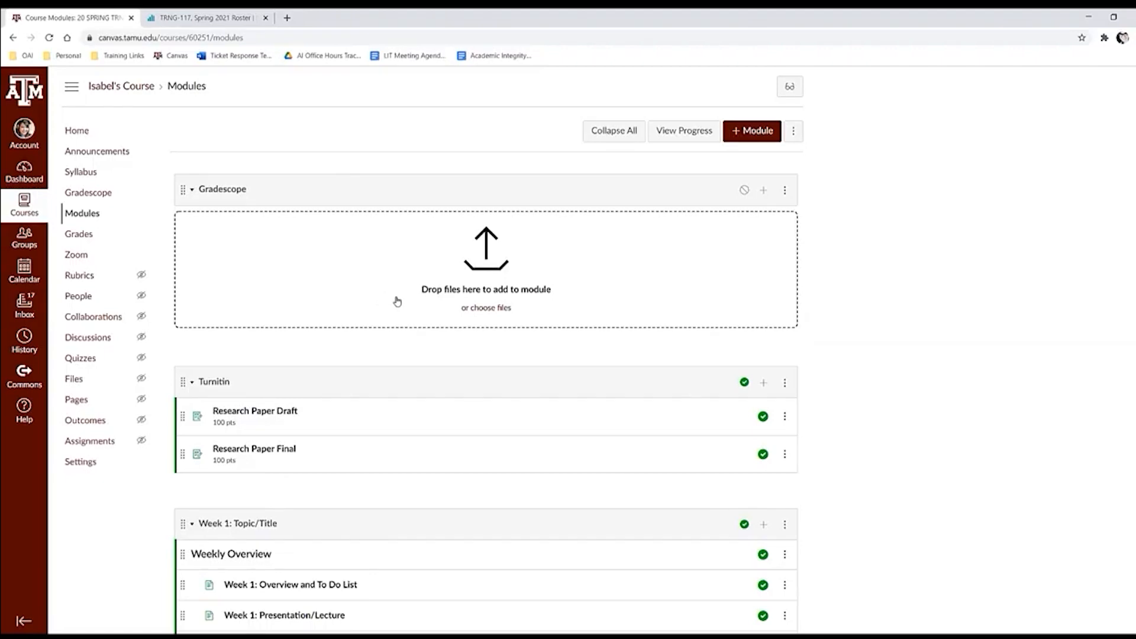
Step: Add a new assignment named "Gradescope Assignment #3" to the Gradescope module
left_click(764, 192)
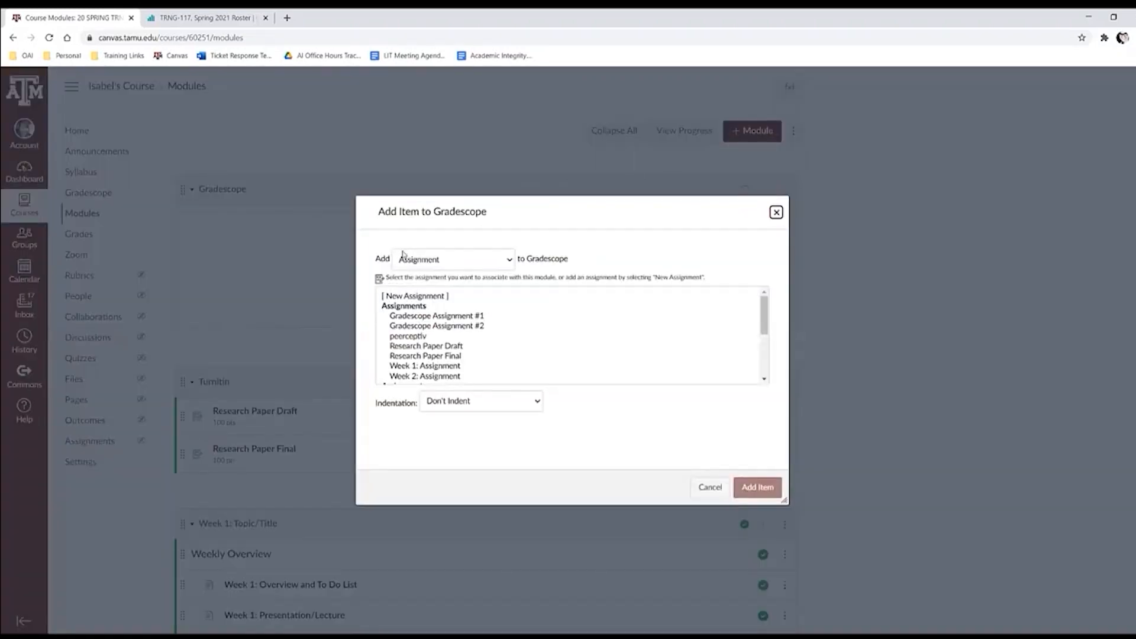
left_click(433, 262)
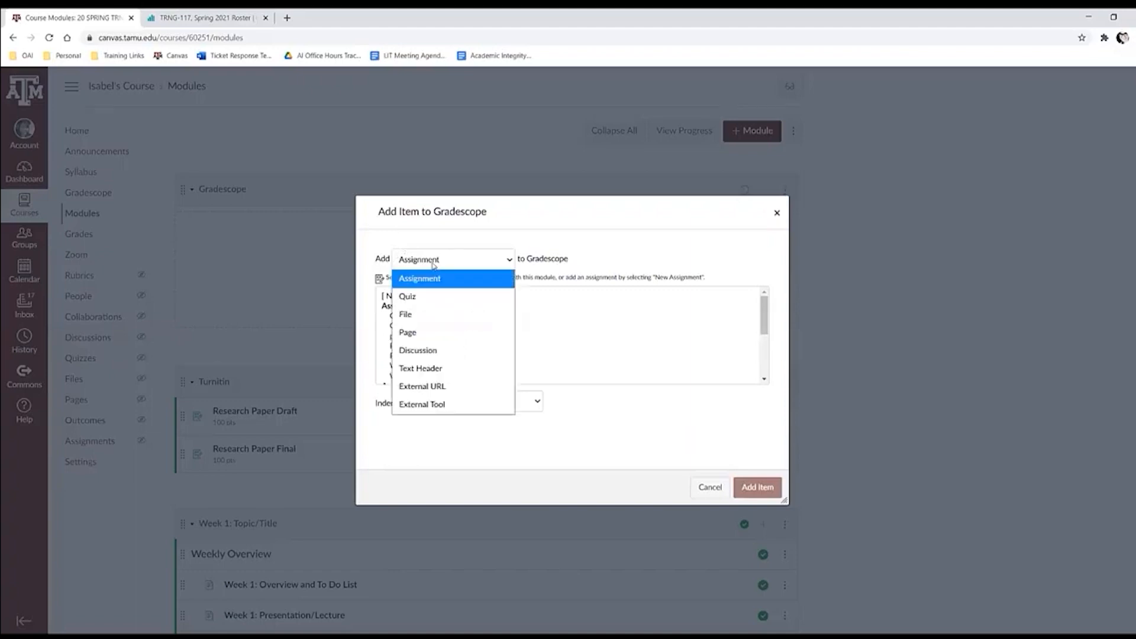
left_click(431, 278)
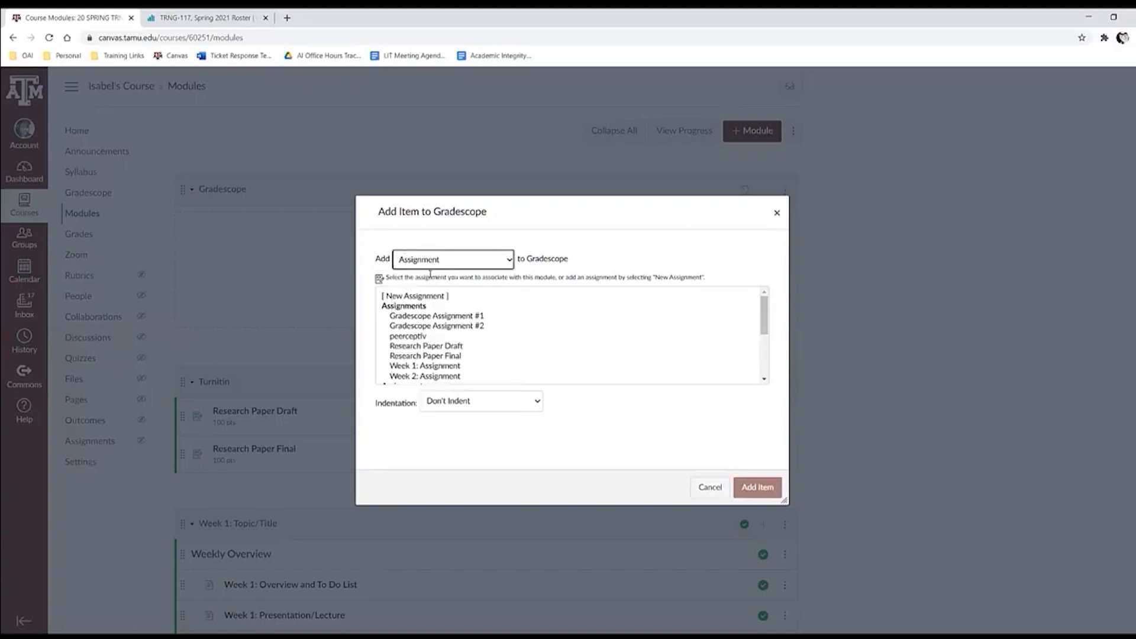
left_click(419, 297)
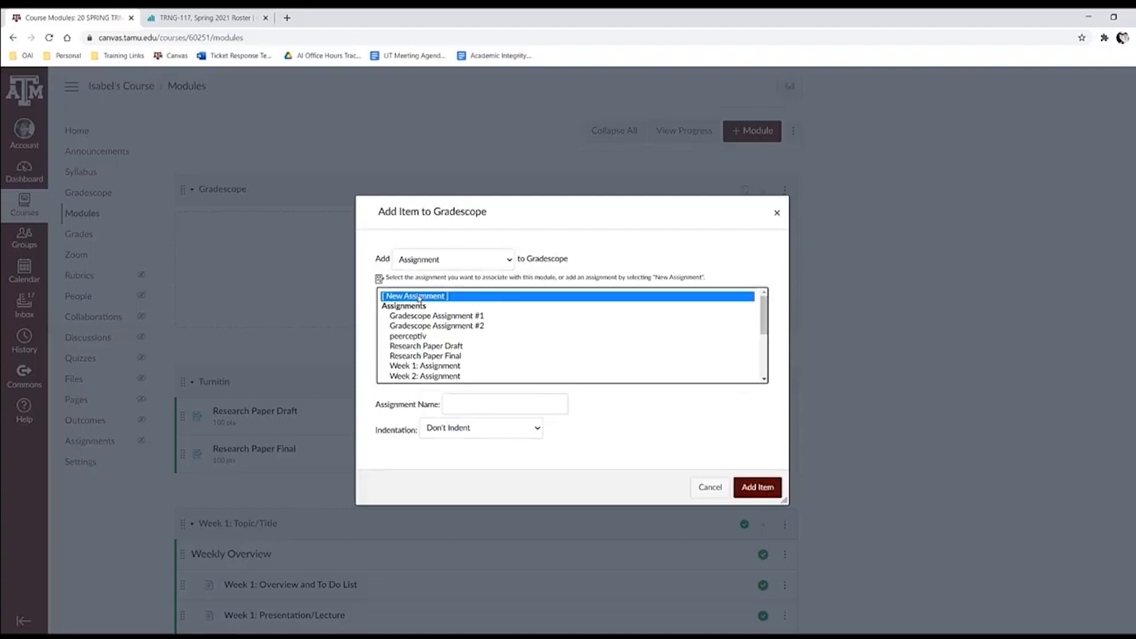
left_click(512, 406)
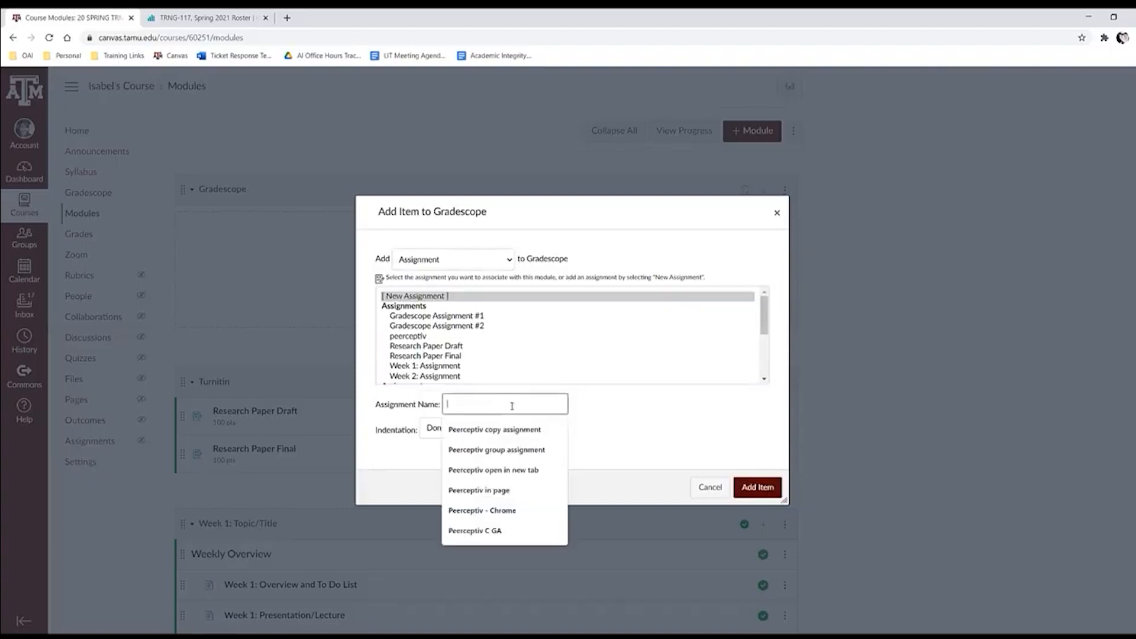
type("Gradescope Assignment")
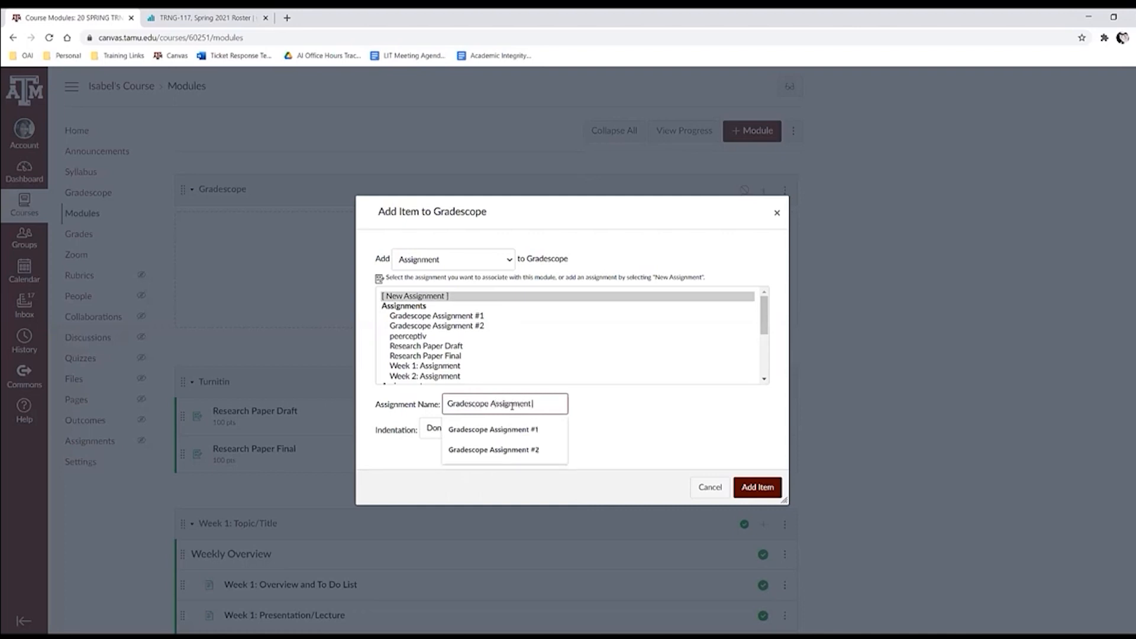
type(" #3")
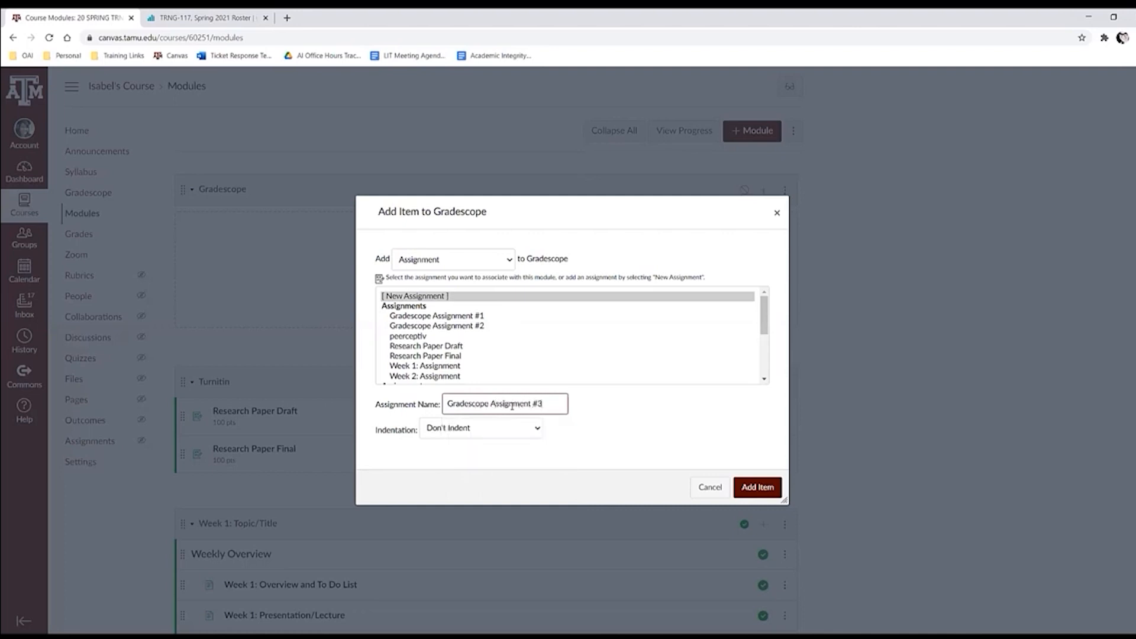
left_click(757, 488)
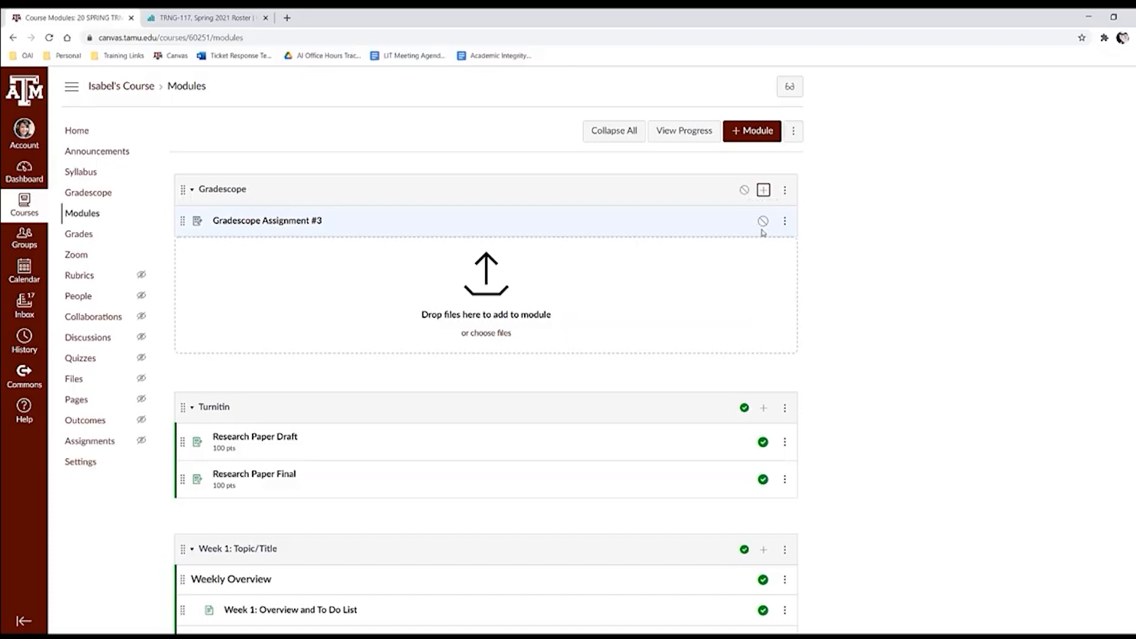
Step: Open Gradescope Assignment #3 for editing and look over its settings and available submission types
left_click(310, 221)
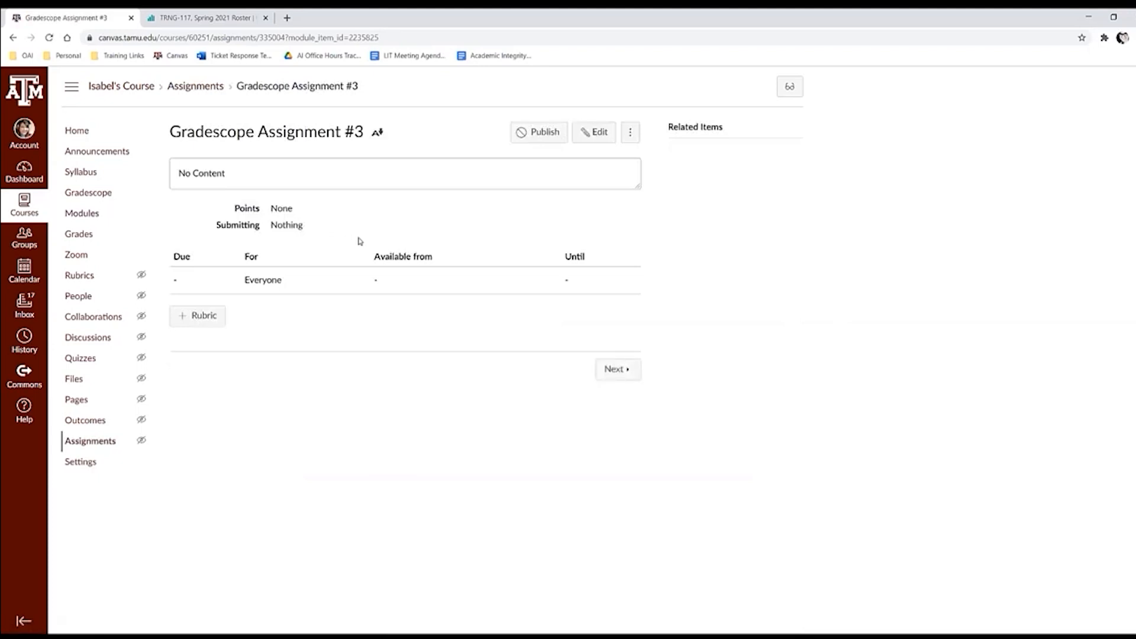
left_click(592, 134)
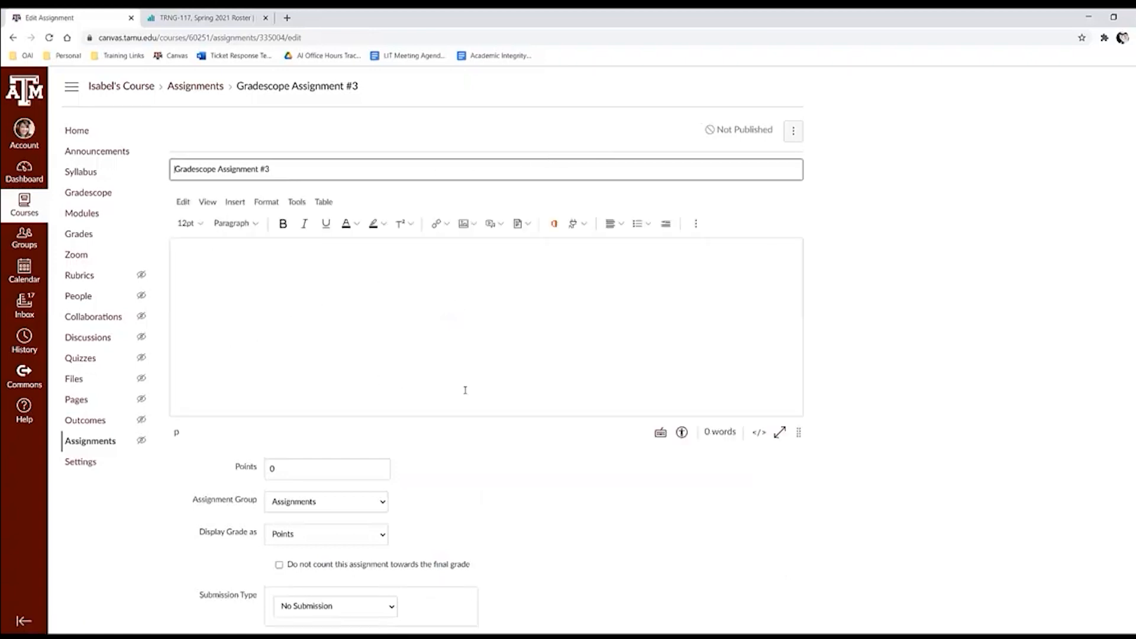
scroll(465, 390, "down", 3)
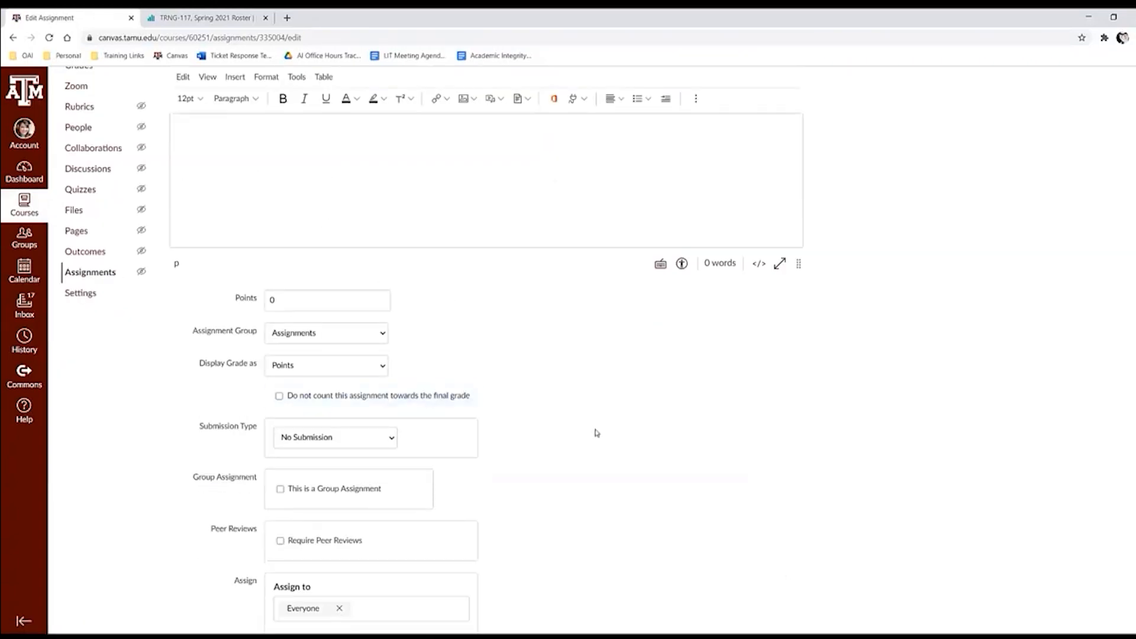
scroll(597, 430, "down", 1)
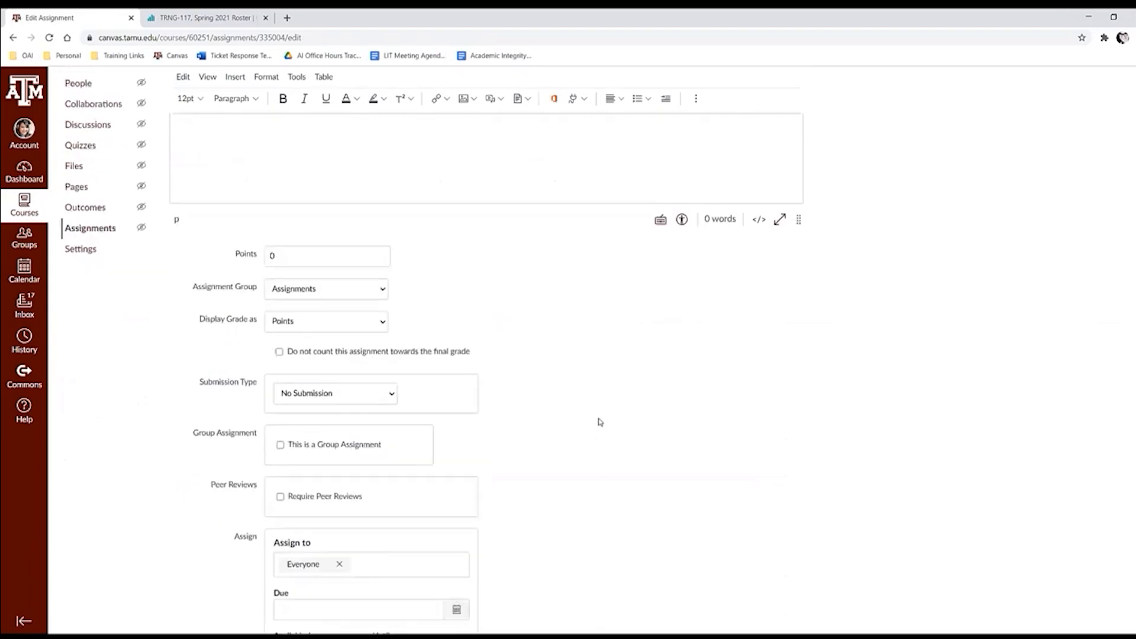
scroll(225, 234, "down", 2)
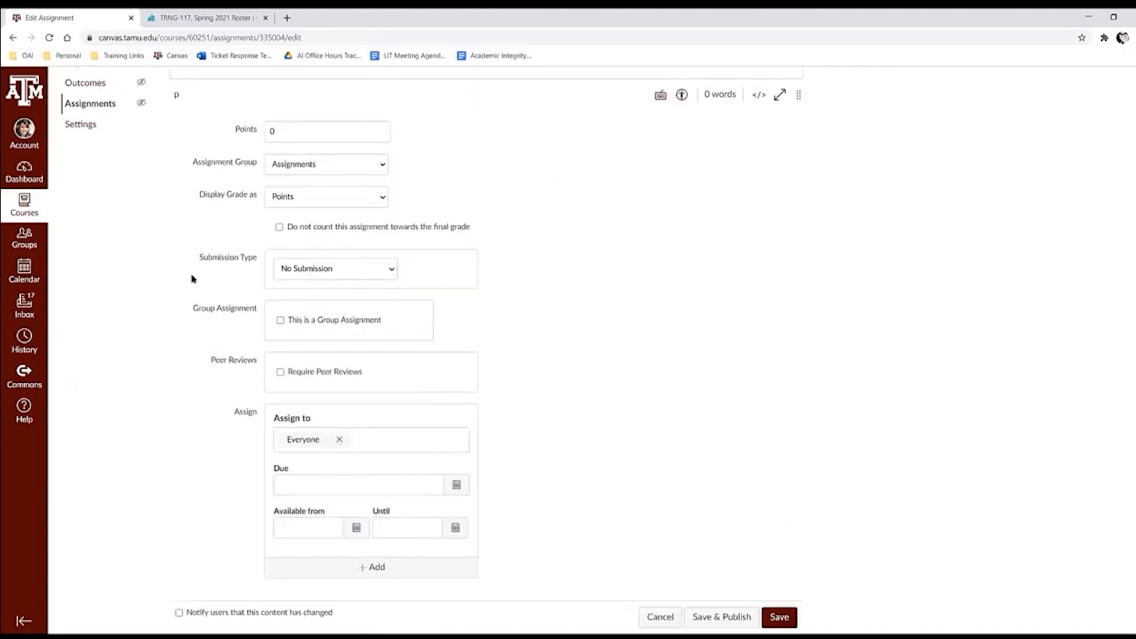
left_click(336, 274)
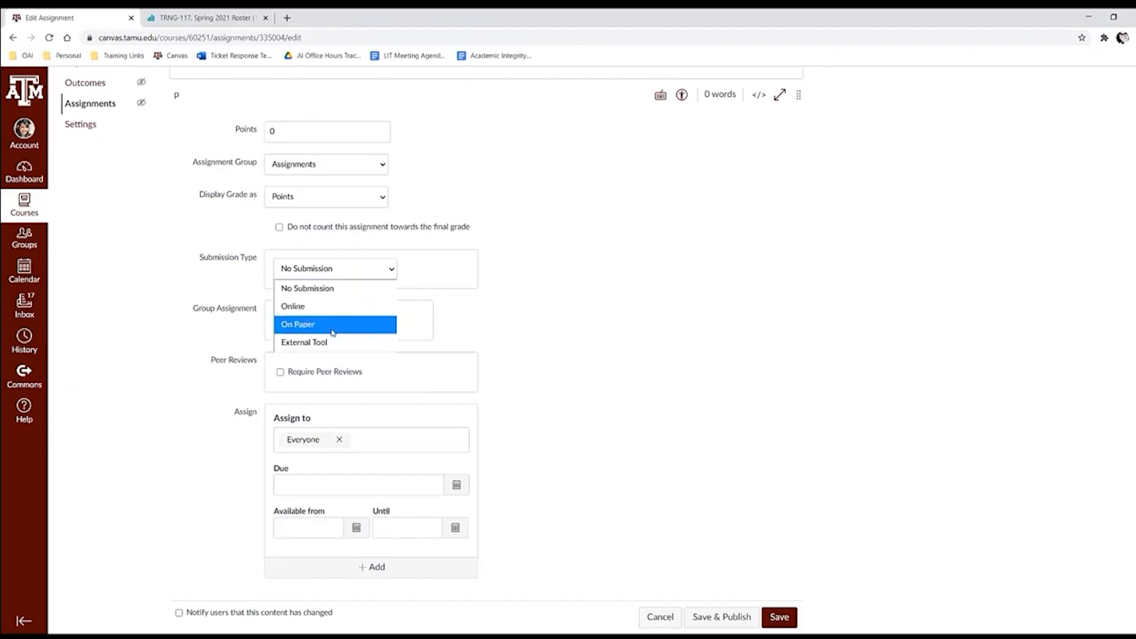
left_click(540, 349)
scroll(540, 349, "up", 5)
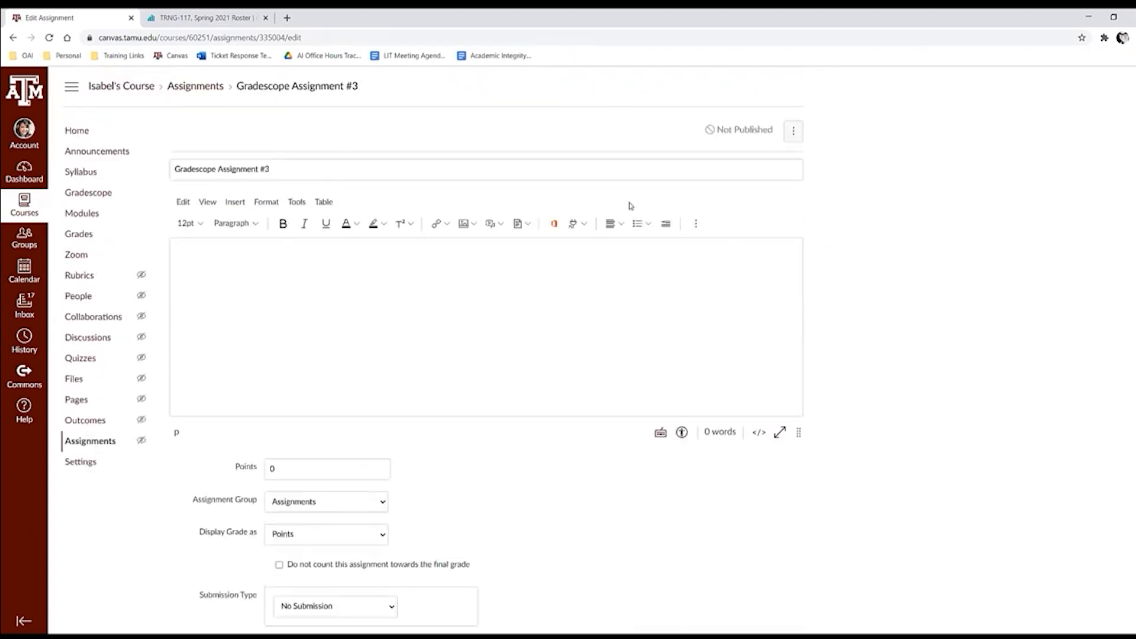
scroll(524, 284, "down", 6)
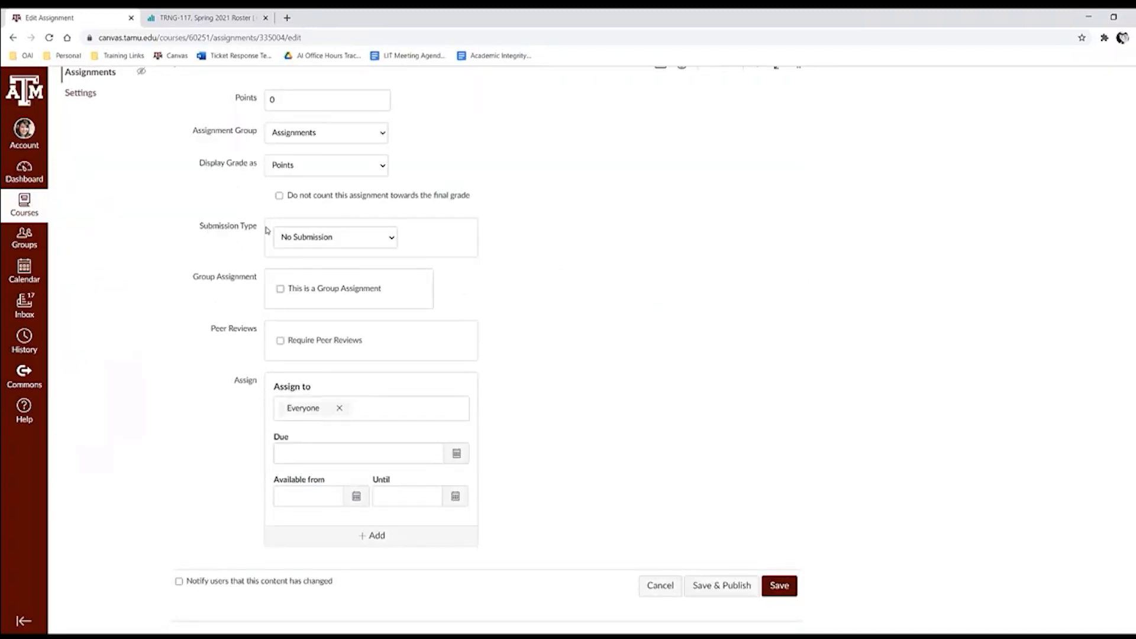
Step: Set the assignment's submission type to External Tool using Gradescope, loaded in a new tab
left_click(311, 244)
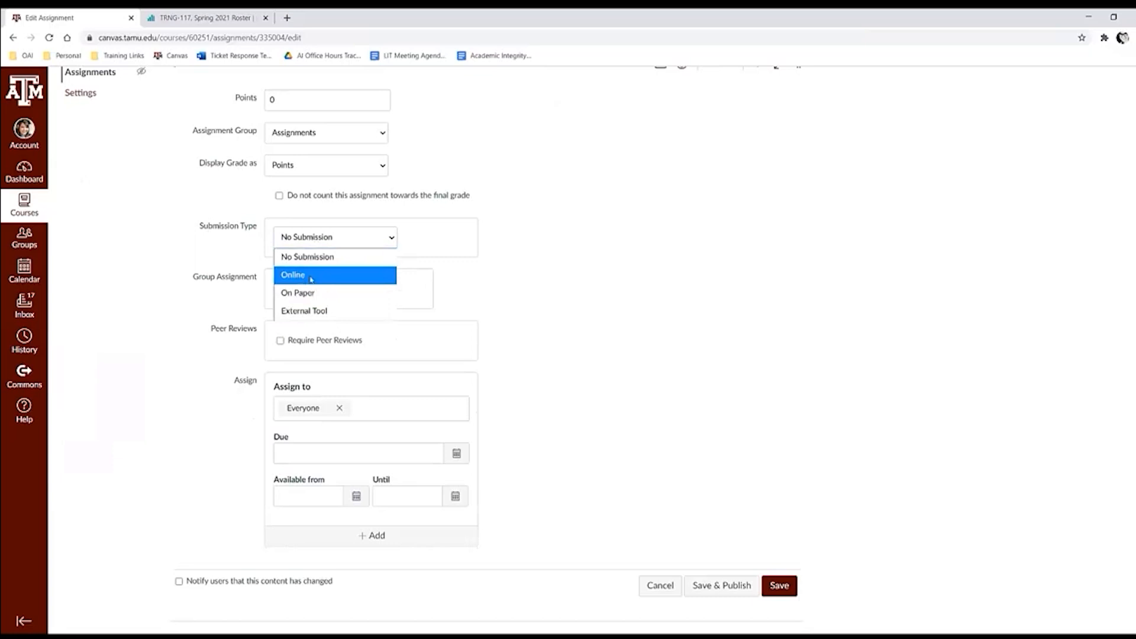
left_click(308, 310)
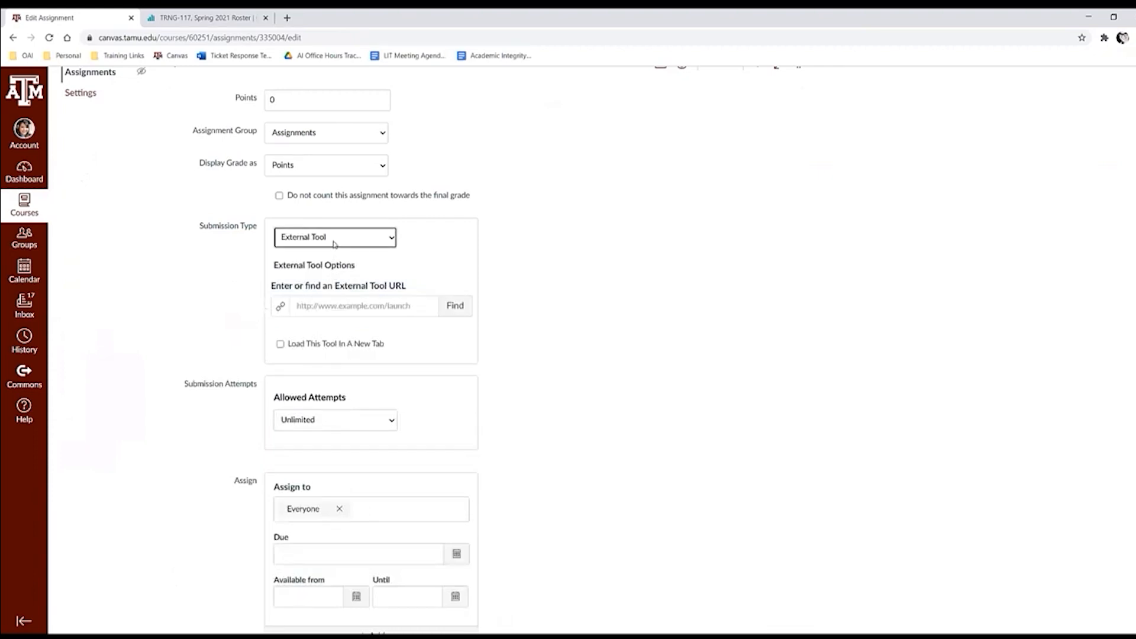
left_click(457, 307)
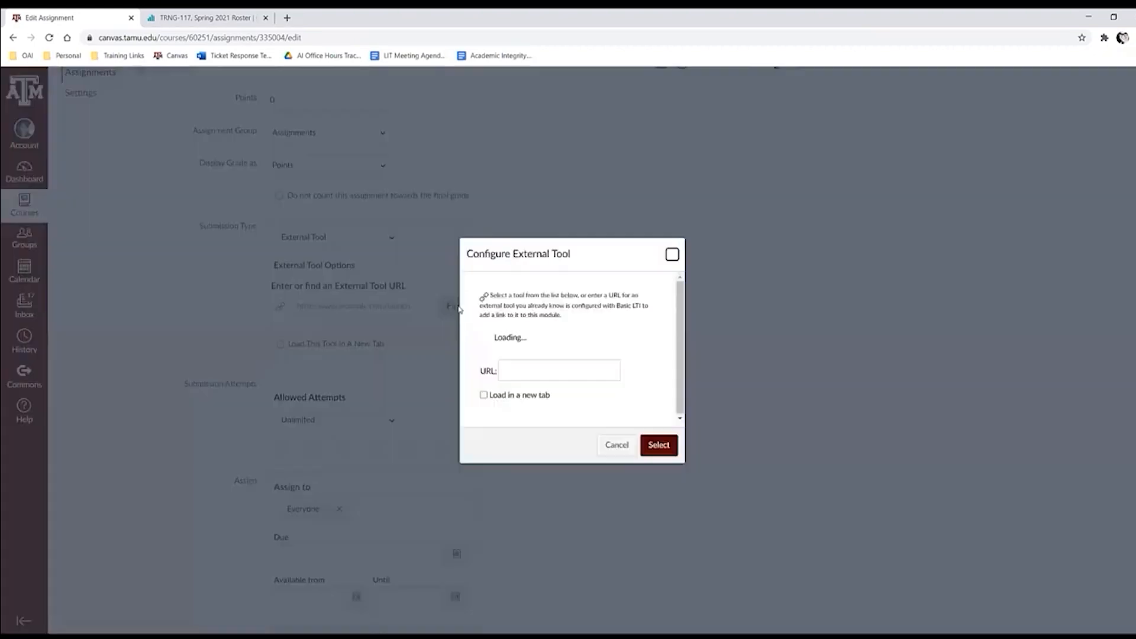
scroll(586, 336, "down", 1)
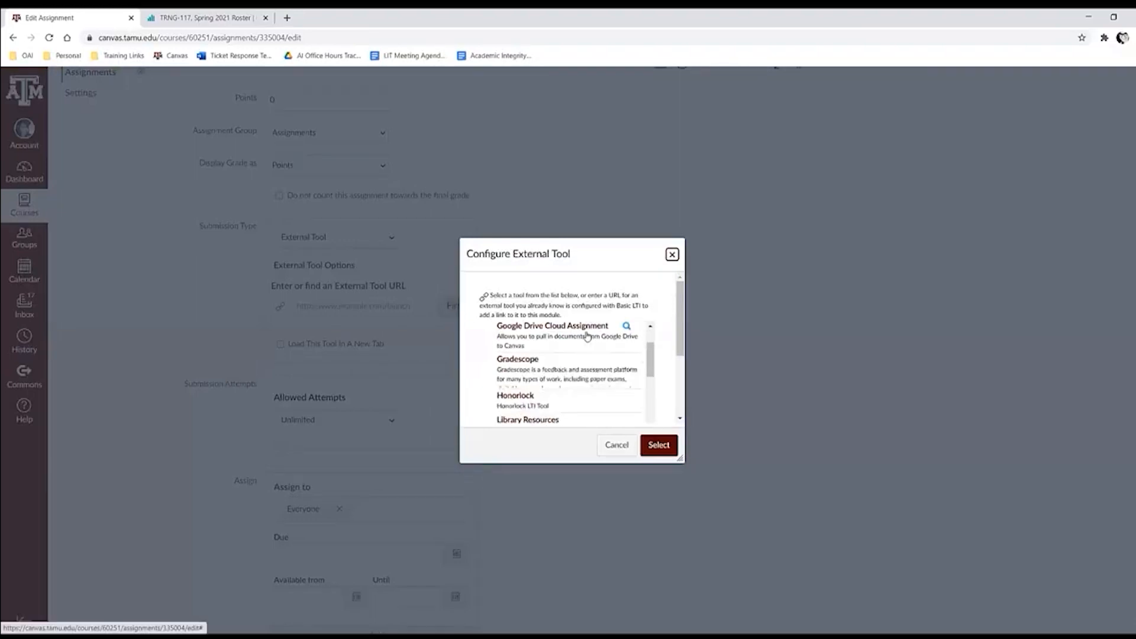
left_click(568, 367)
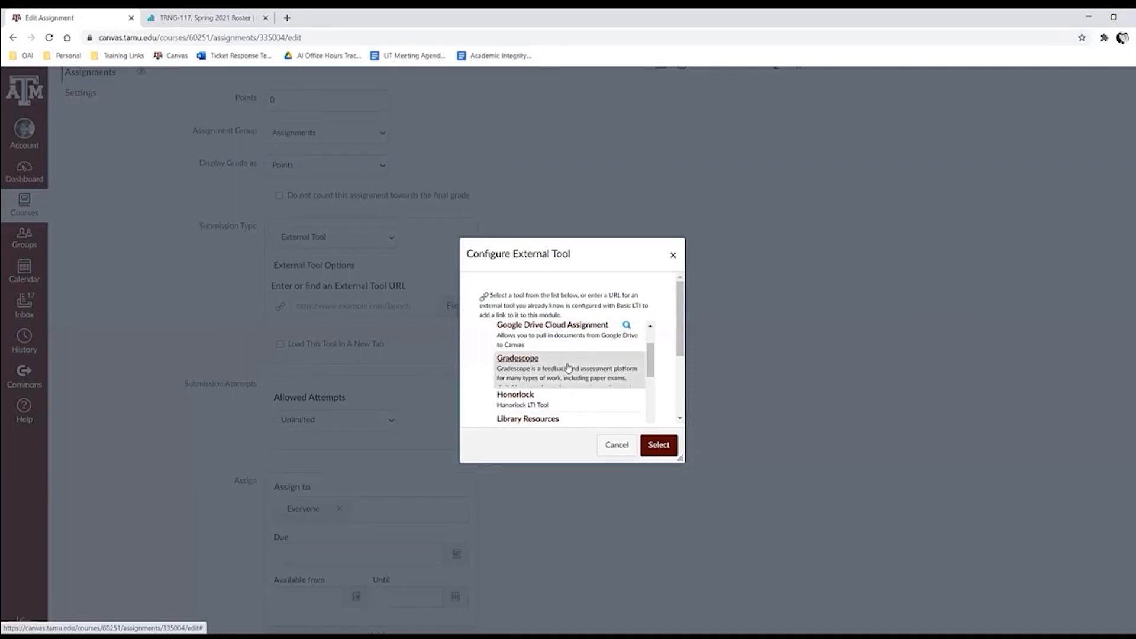
left_click(666, 452)
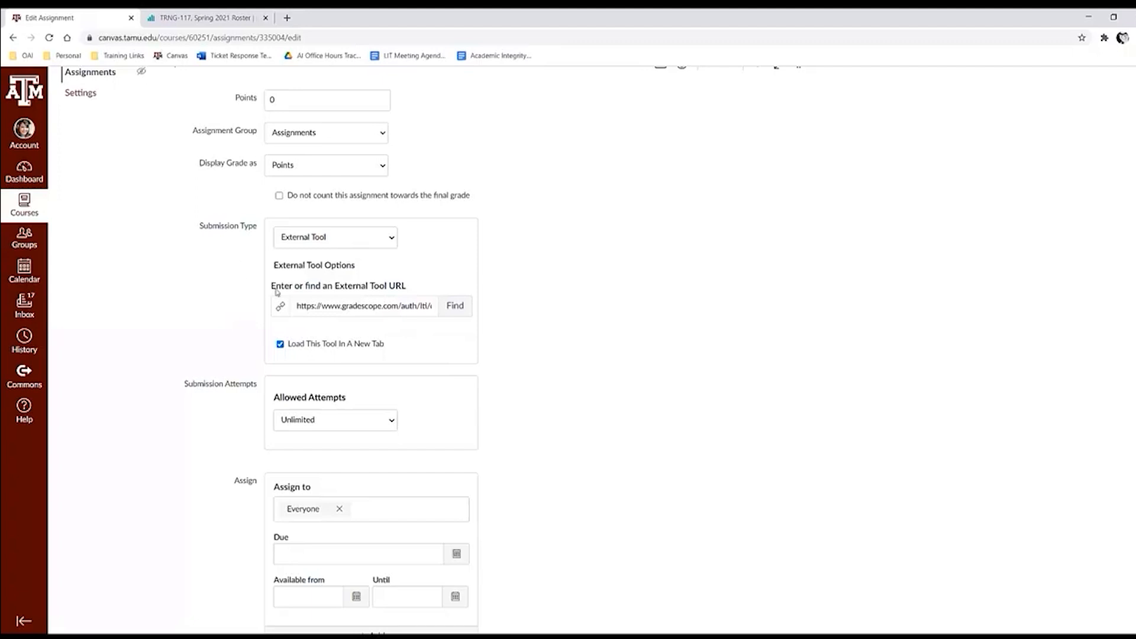
Step: Review the assignment settings, save without publishing, and load Gradescope Assignment #3 in a new window
scroll(289, 183, "up", 4)
scroll(241, 304, "down", 5)
scroll(375, 286, "up", 5)
scroll(481, 401, "down", 5)
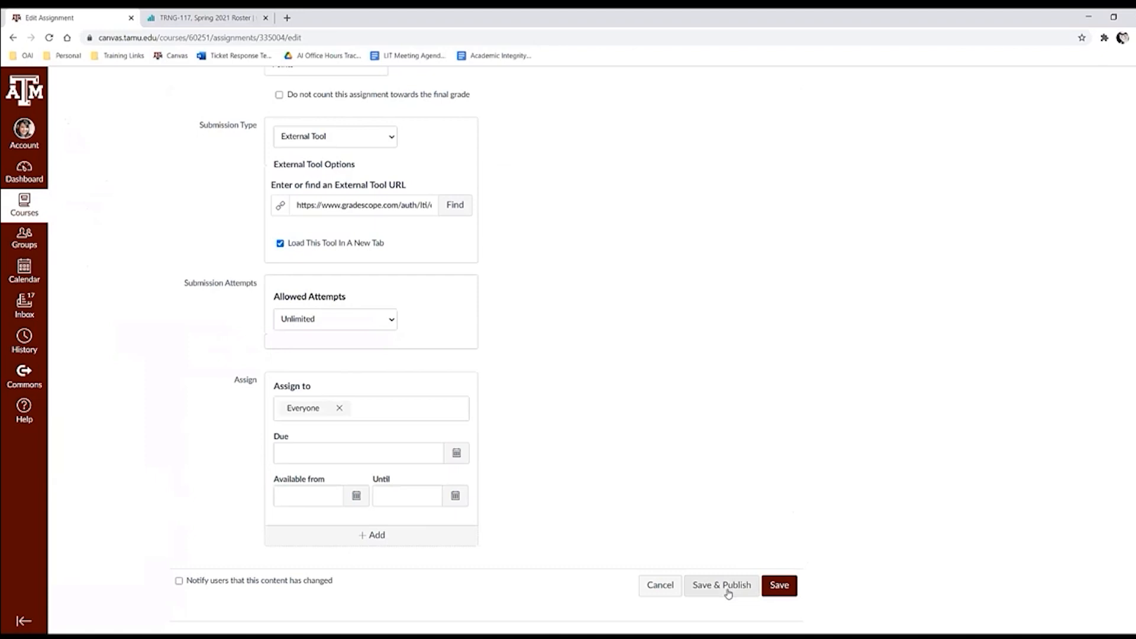
left_click(779, 585)
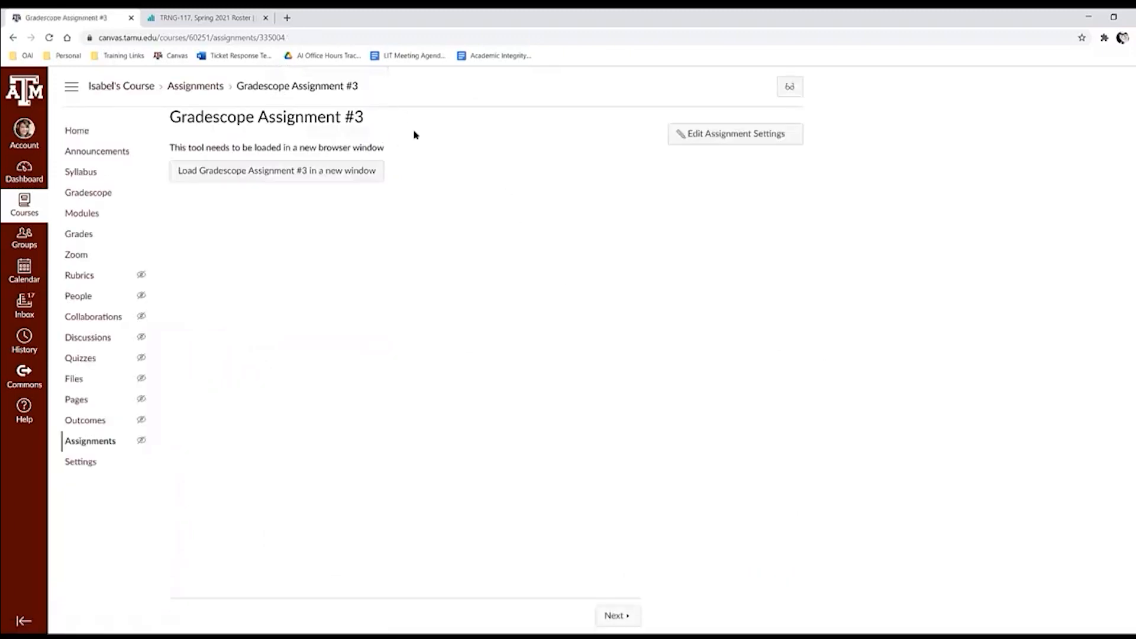
left_click(334, 176)
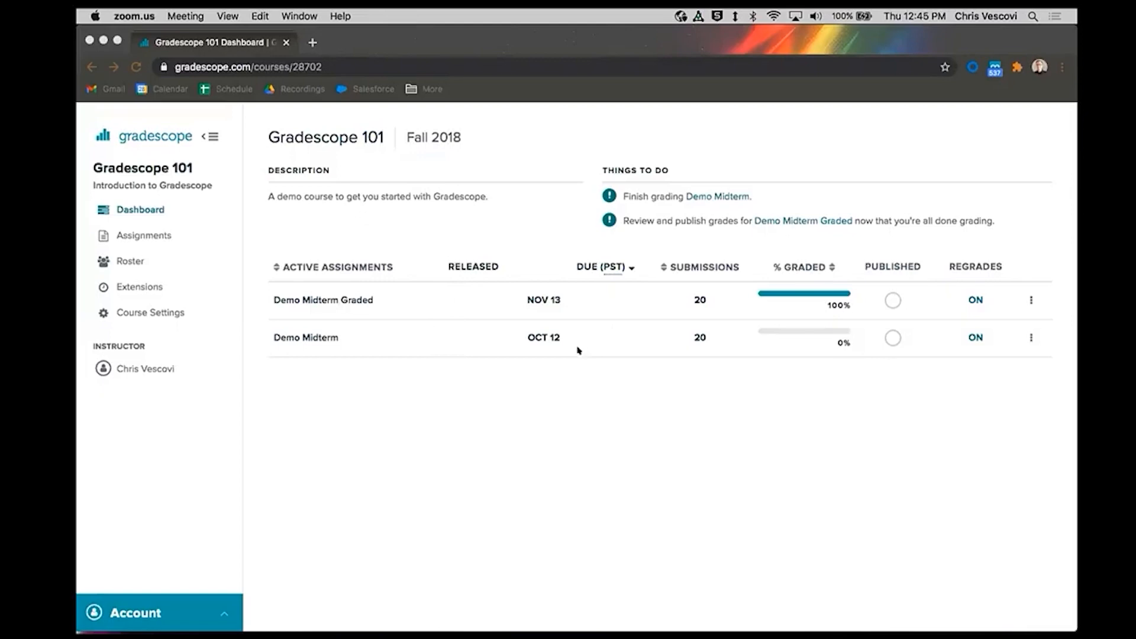
Step: Switch to Firefox to view the student side of the Gradescope 101 course, and return to the instructor dashboard in Chrome
mouse_move(481, 624)
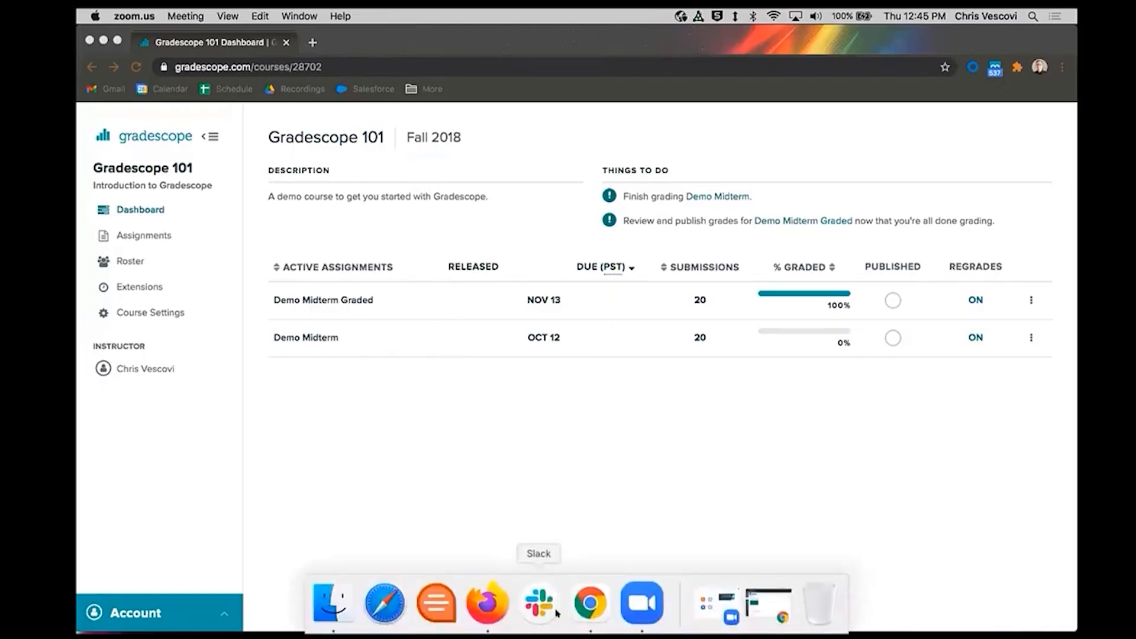
left_click(484, 609)
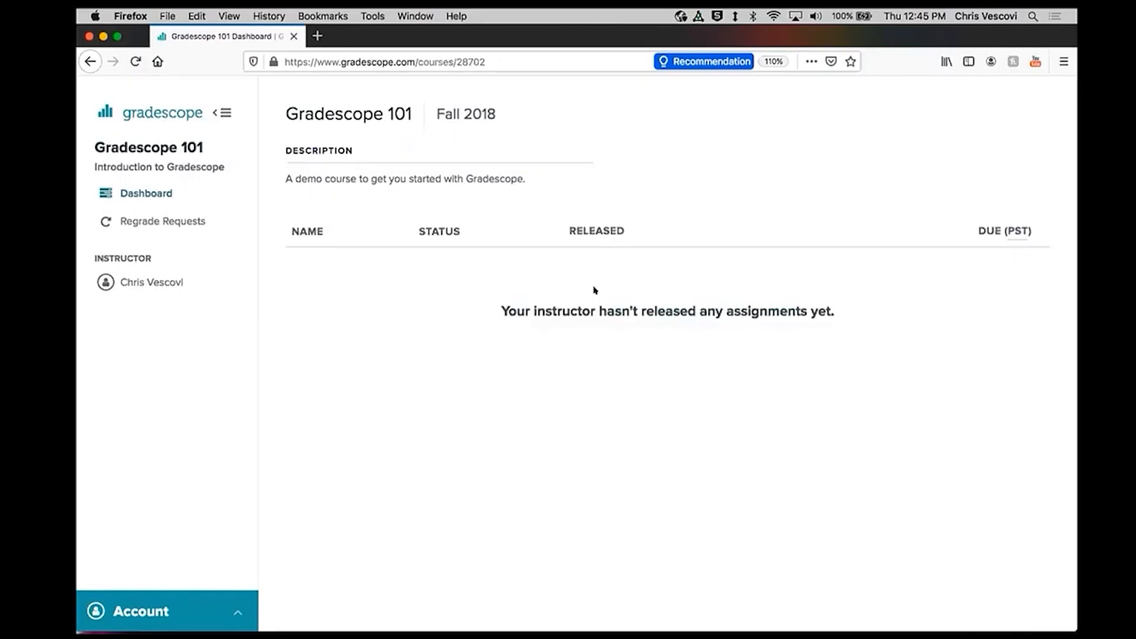
mouse_move(538, 609)
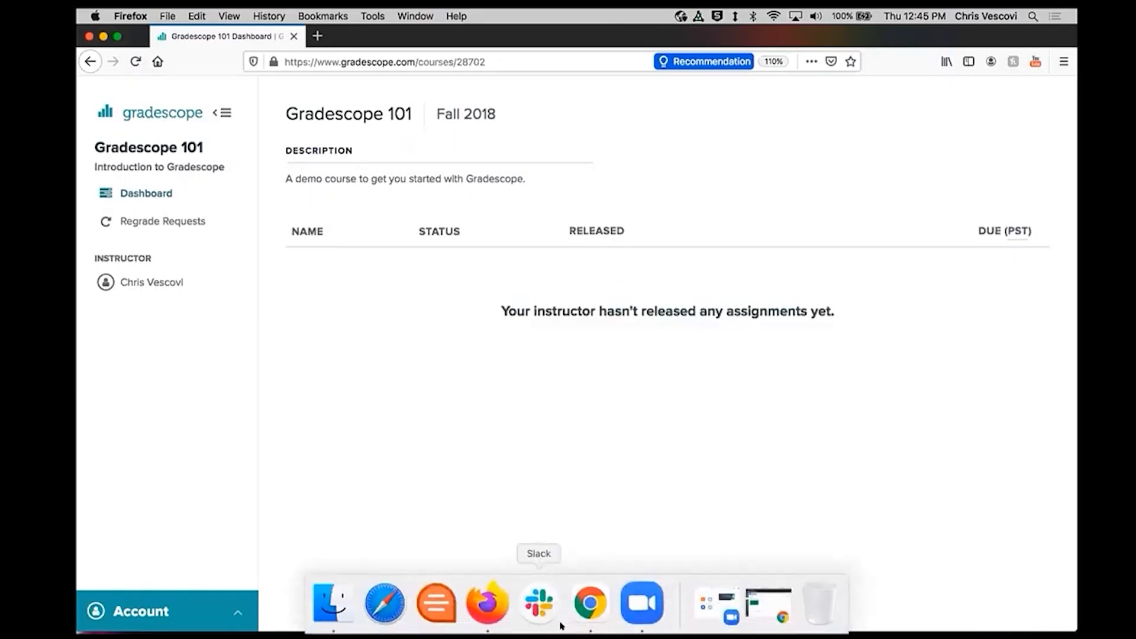
left_click(590, 603)
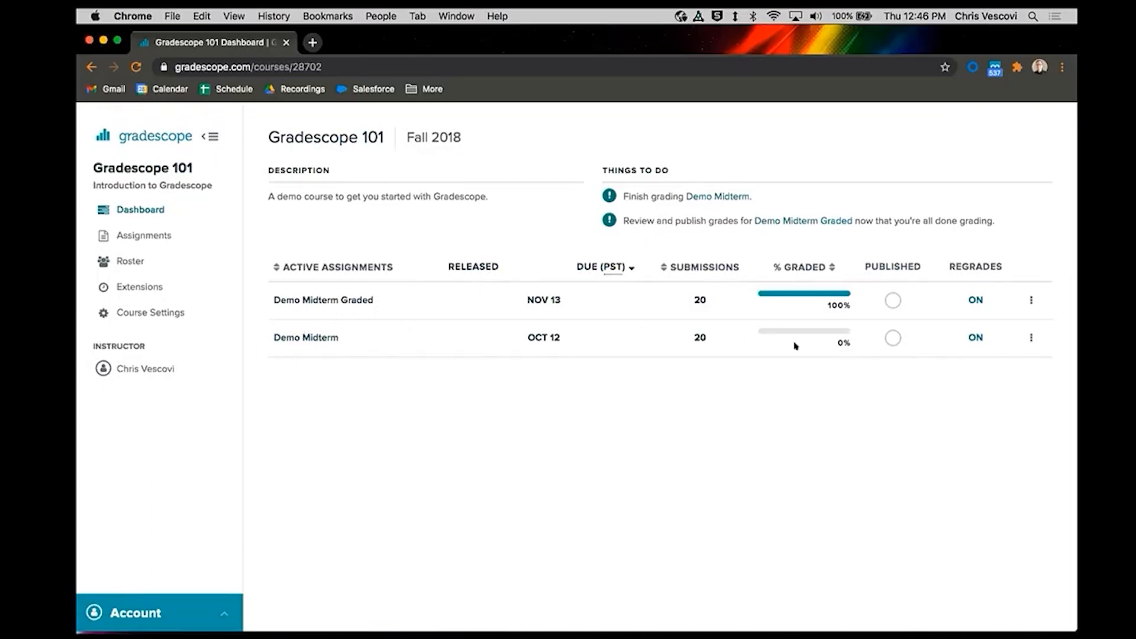
Step: Open the Demo Midterm assignment and start grading question 1.1: Integral
left_click(307, 337)
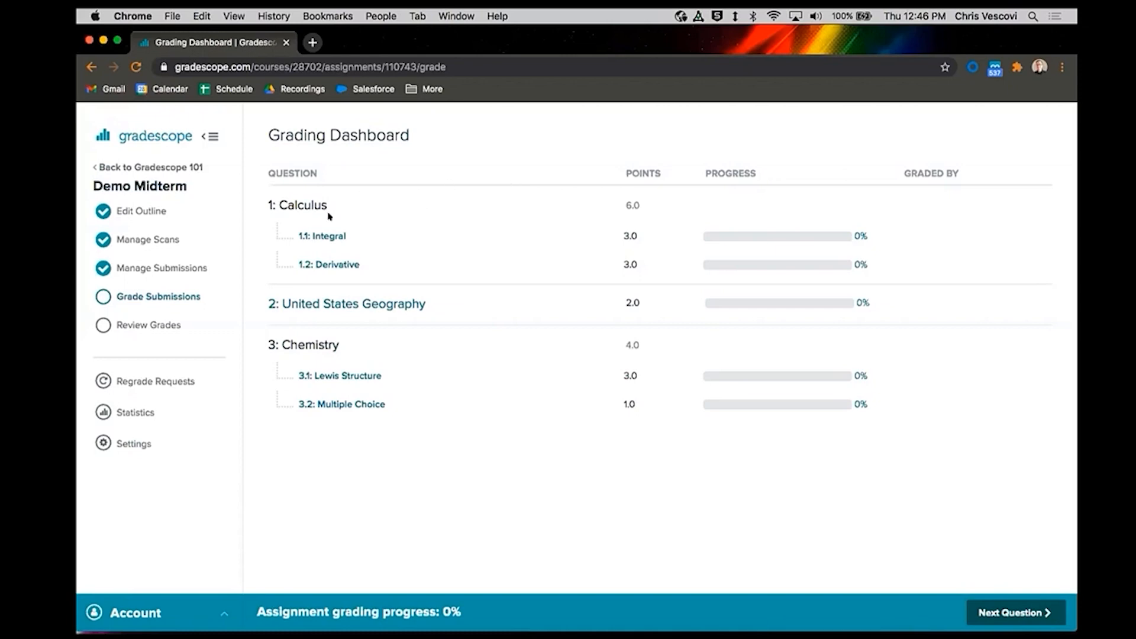
mouse_move(349, 226)
mouse_move(316, 236)
left_click(319, 236)
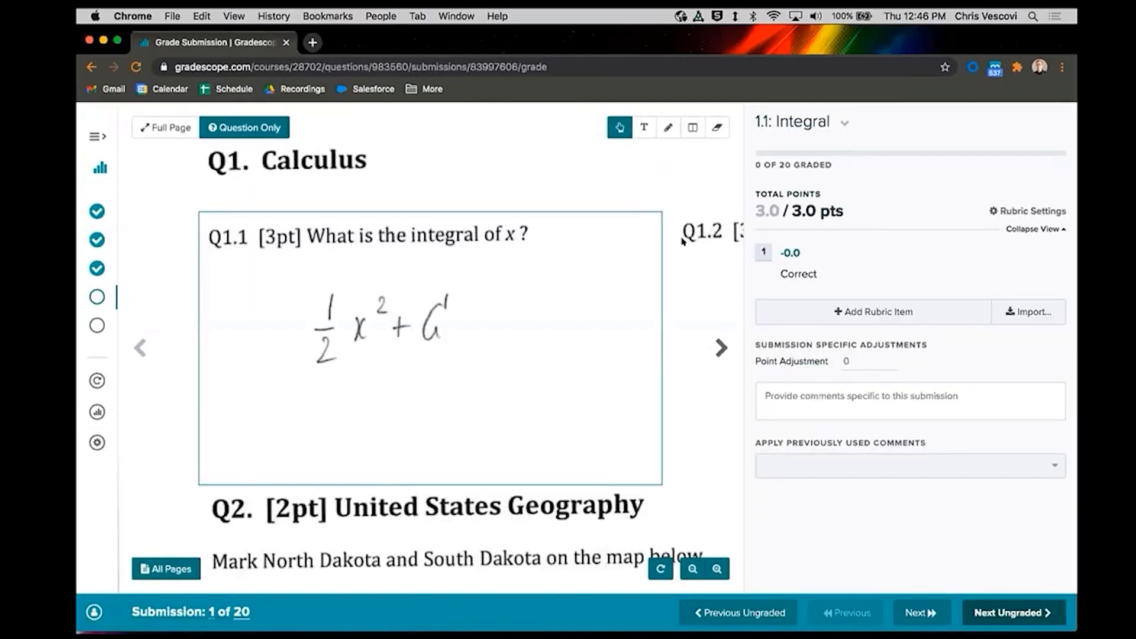
Step: Compare the full-page and question-only views of the submission, and zoom in on the full page around Q1.1 and Q1.2
left_click(166, 128)
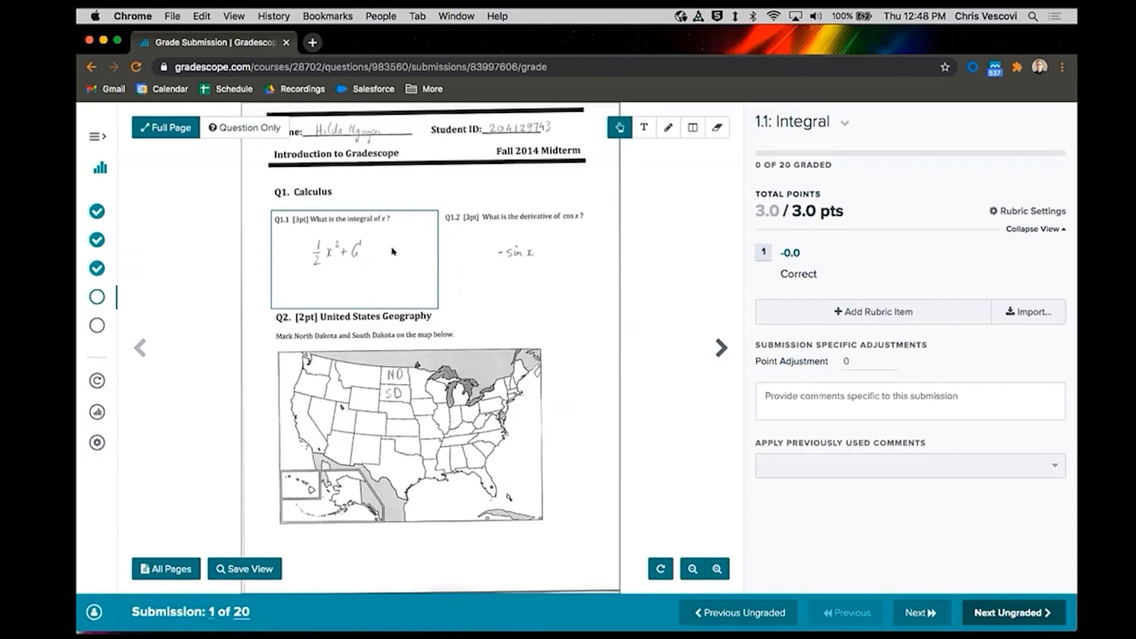
left_click(251, 128)
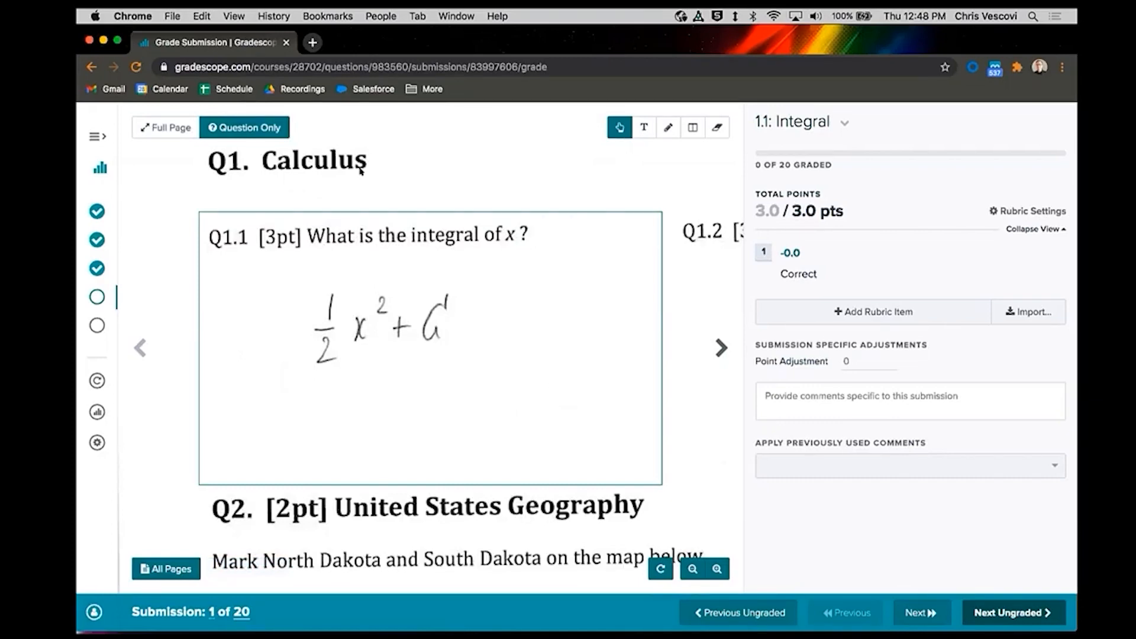
left_click(193, 126)
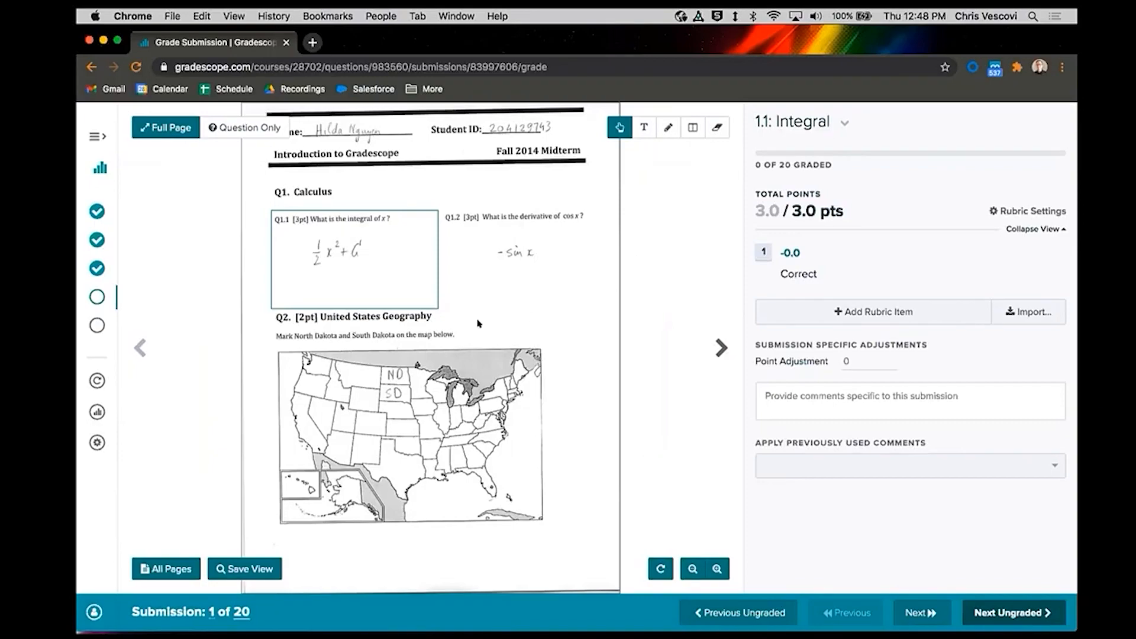
scroll(459, 347, "up", 10)
scroll(457, 324, "down", 3)
left_click_drag(548, 336, 410, 277)
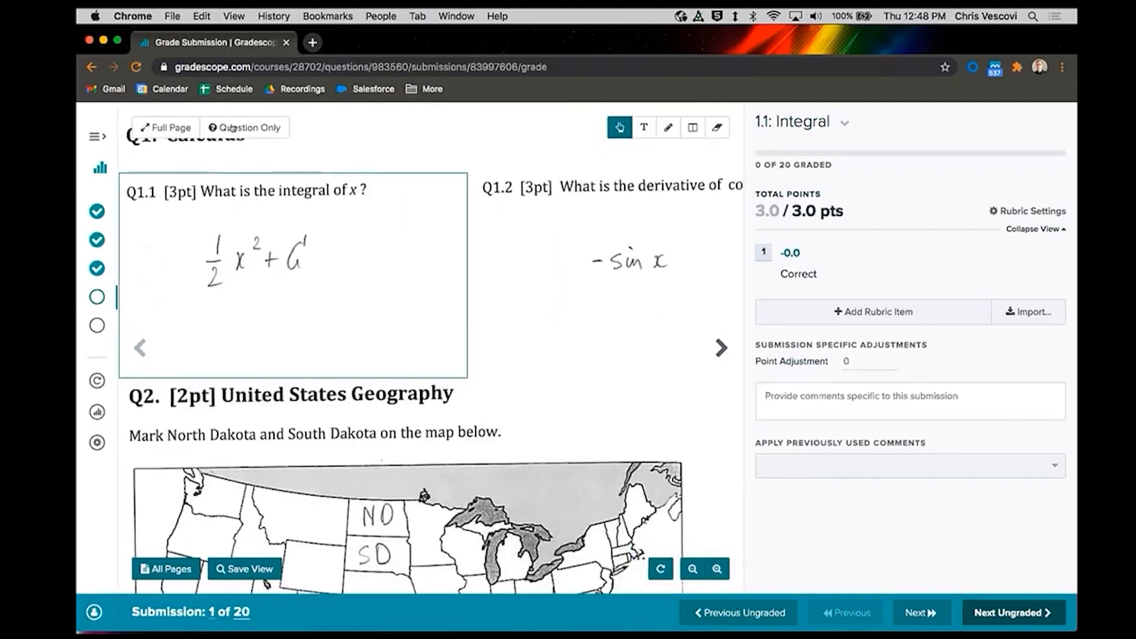
Step: Examine Q1.1 of the first submission in the question-only view and enlarged in the full-page view
left_click(238, 128)
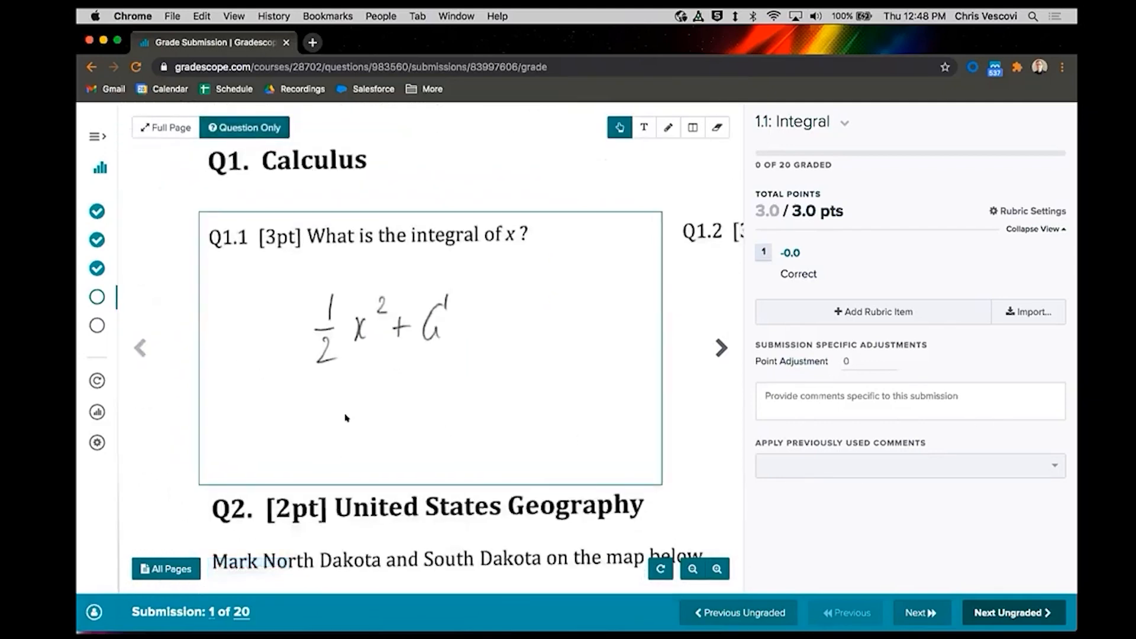
left_click(162, 128)
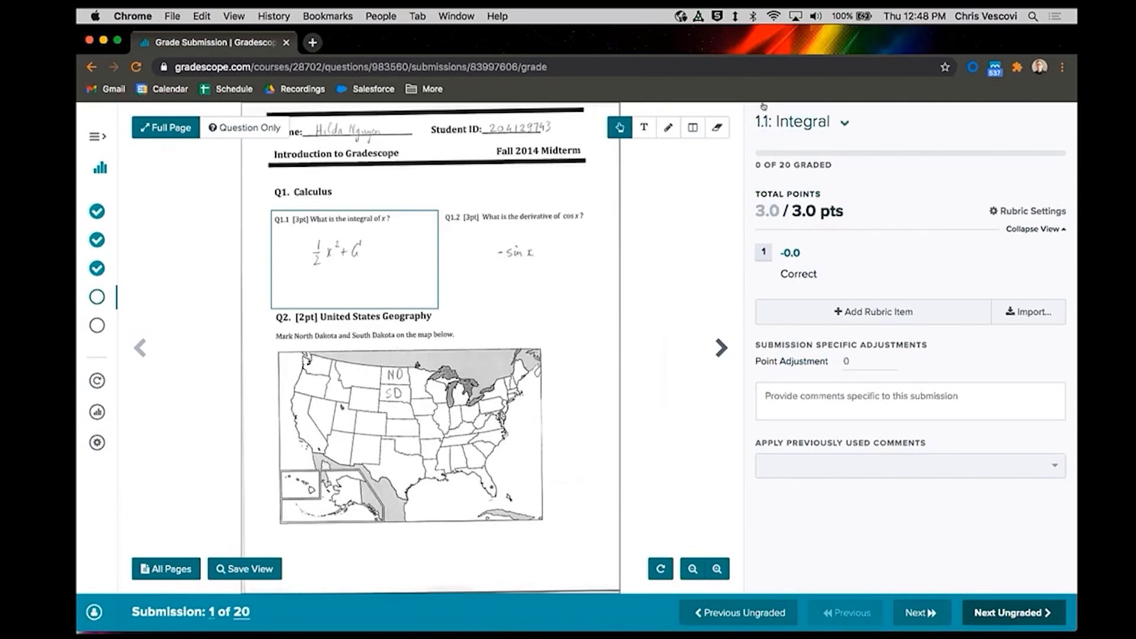
left_click_drag(389, 249, 493, 312)
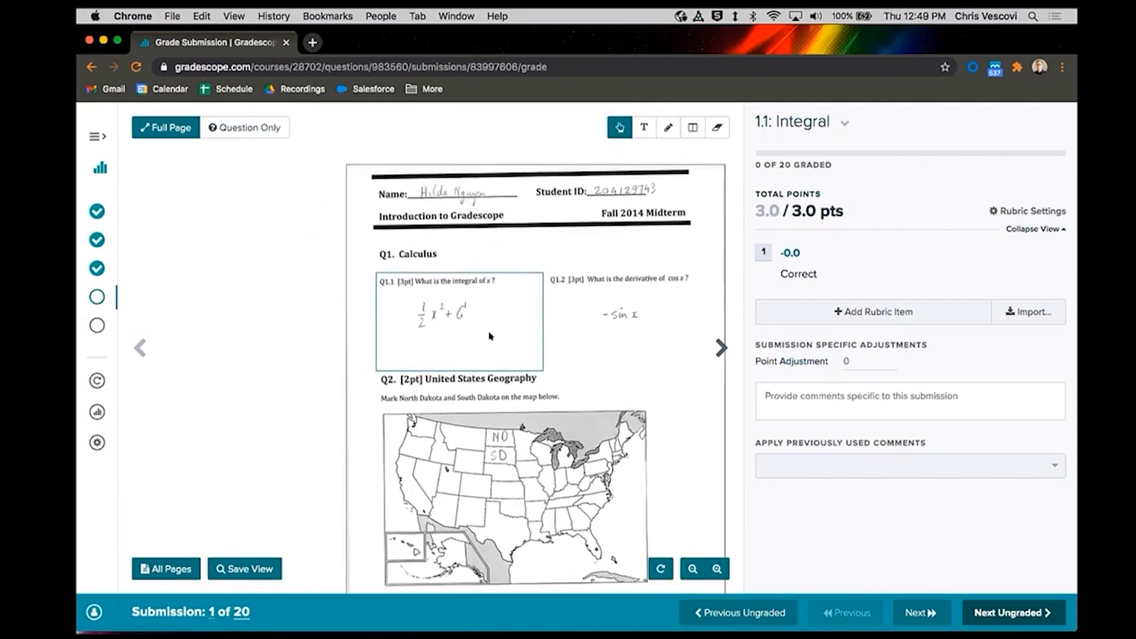
scroll(489, 333, "up", 4)
scroll(479, 330, "up", 2)
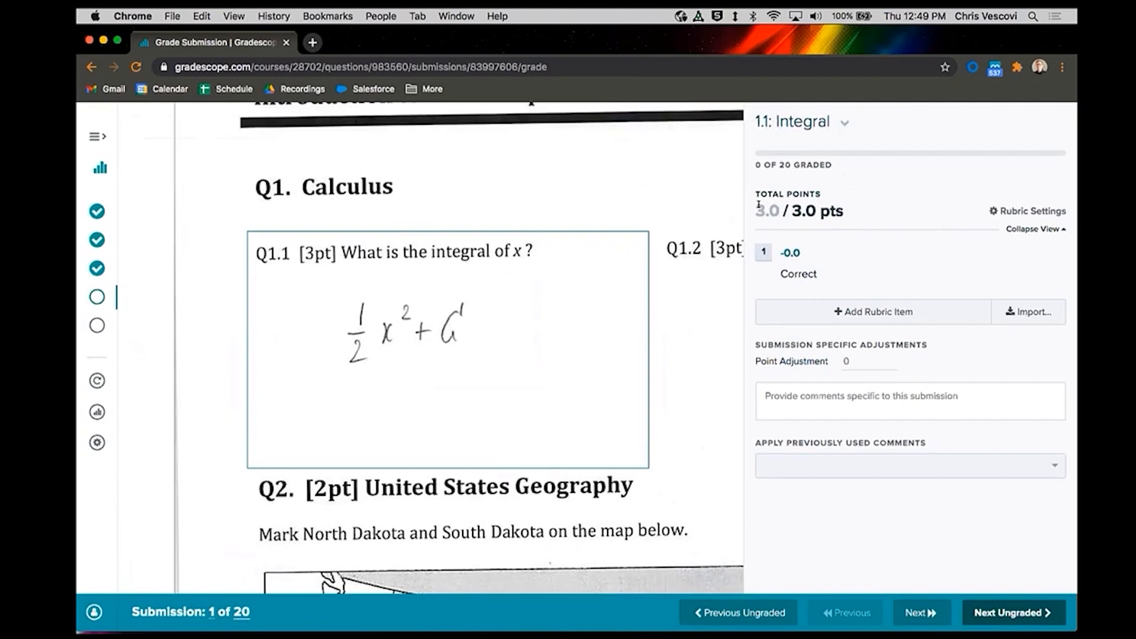
Step: Grade submission 1 of question 1.1 with the "Correct" rubric item and advance to the next ungraded submission
left_click_drag(757, 206, 803, 207)
left_click(802, 206)
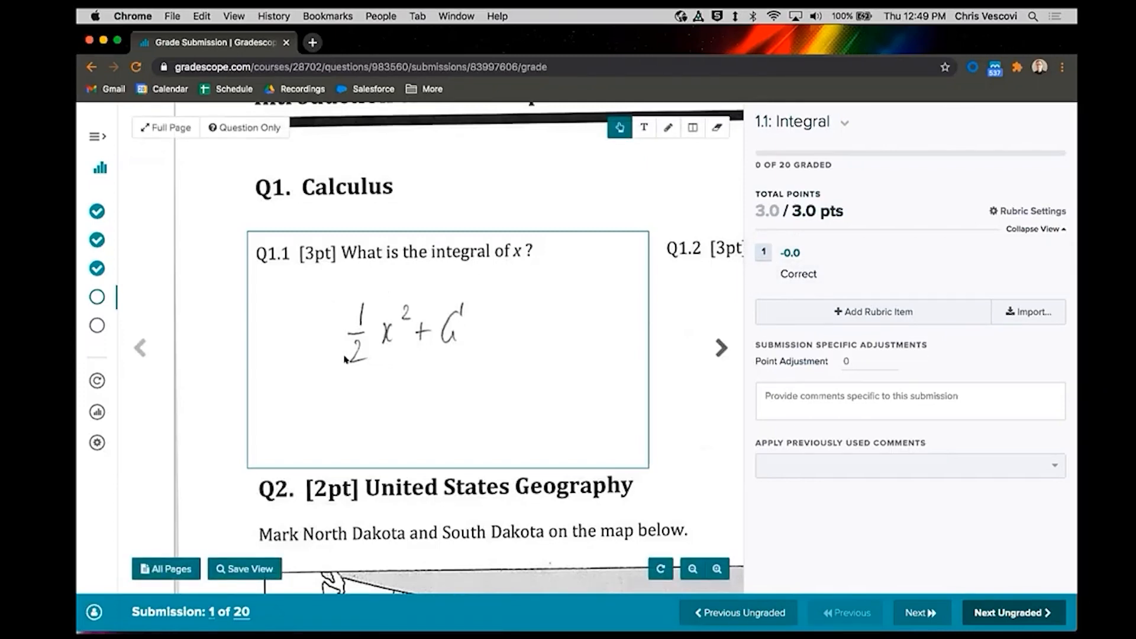
left_click(761, 251)
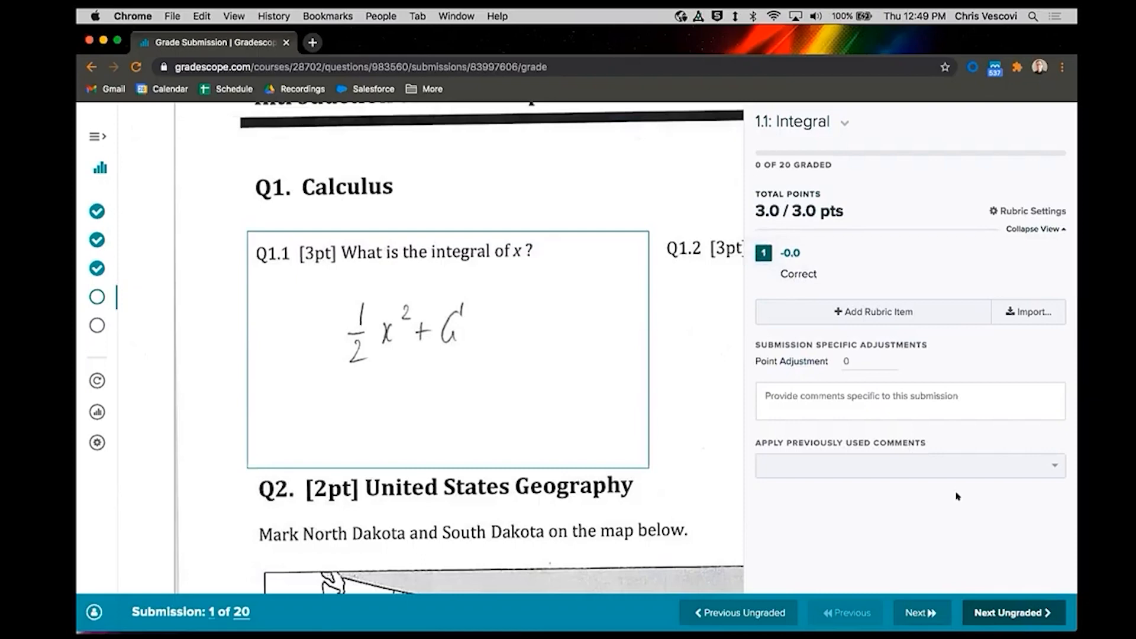
left_click(1006, 610)
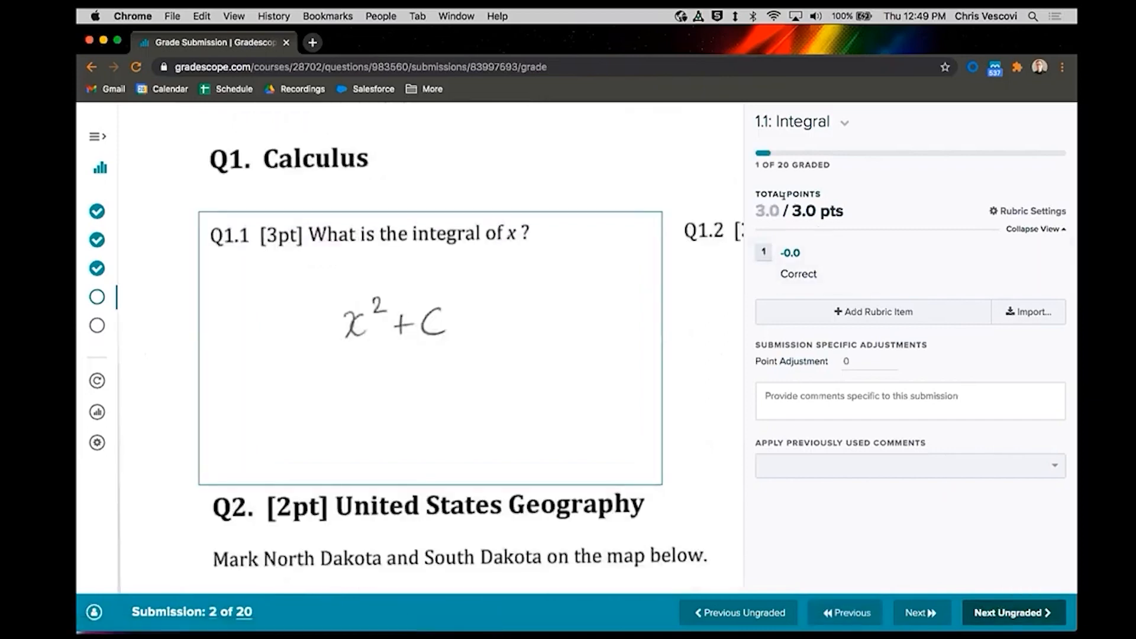
Step: Highlight the grading progress count for question 1.1
left_click_drag(751, 159, 830, 164)
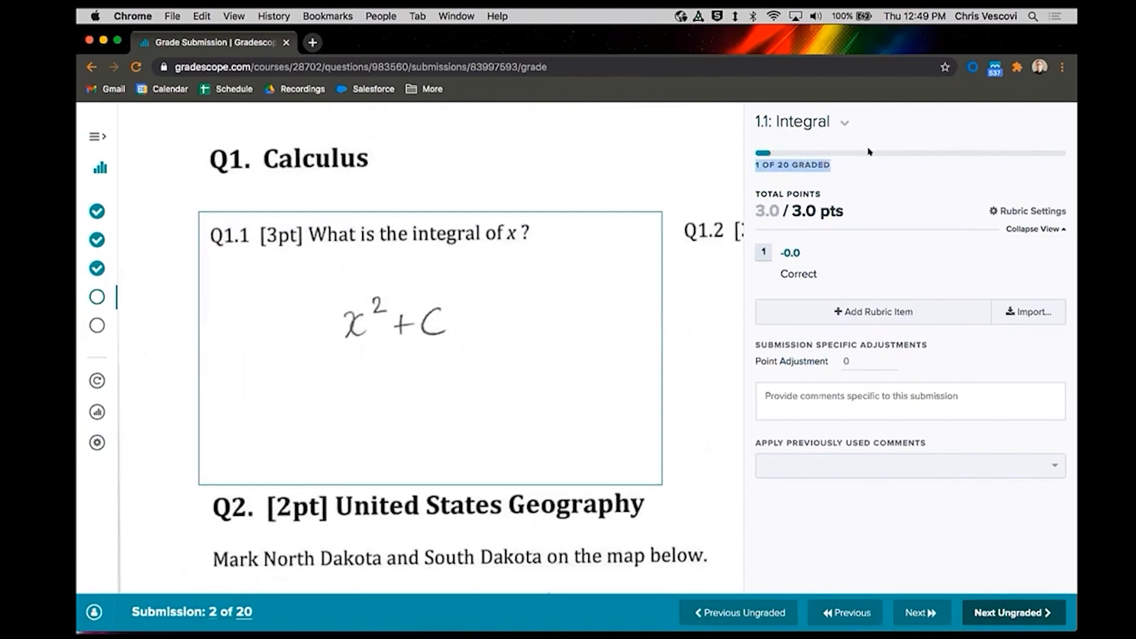
left_click(838, 159)
left_click_drag(750, 160, 809, 161)
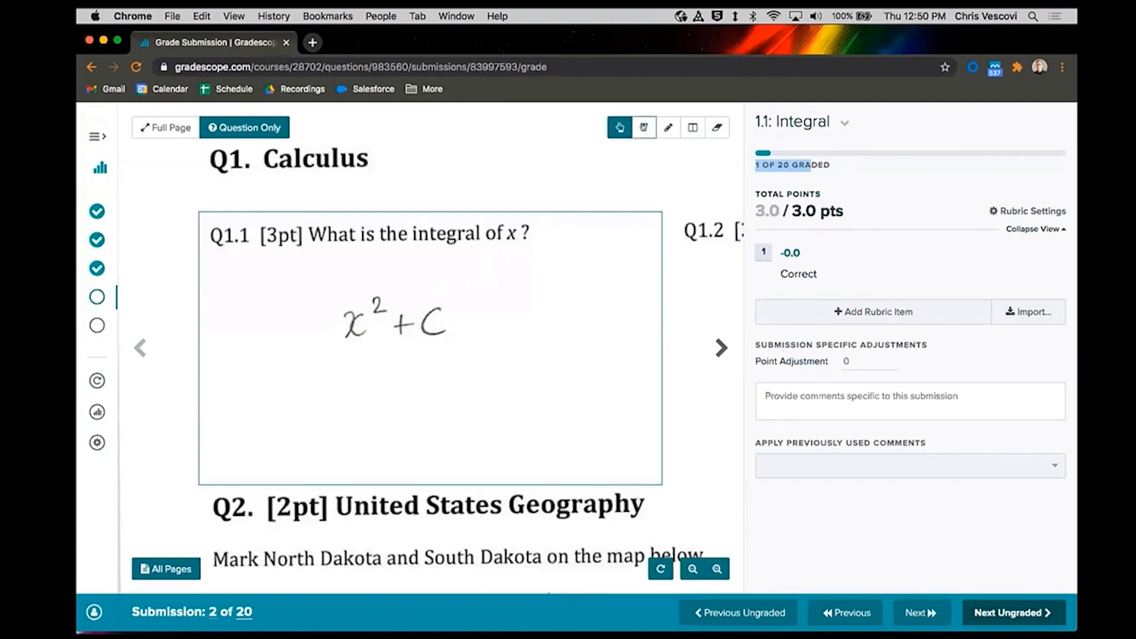
Step: Place a text note reading "See" beside the x² + C answer, reposition its anchor point, and erase the note
left_click(643, 127)
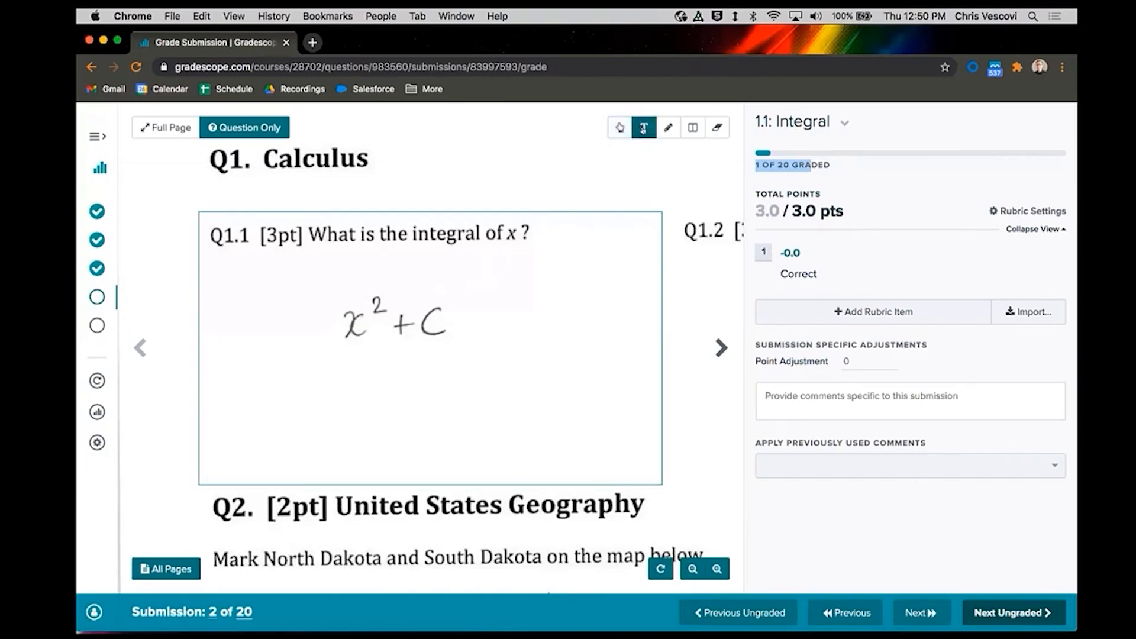
left_click(537, 305)
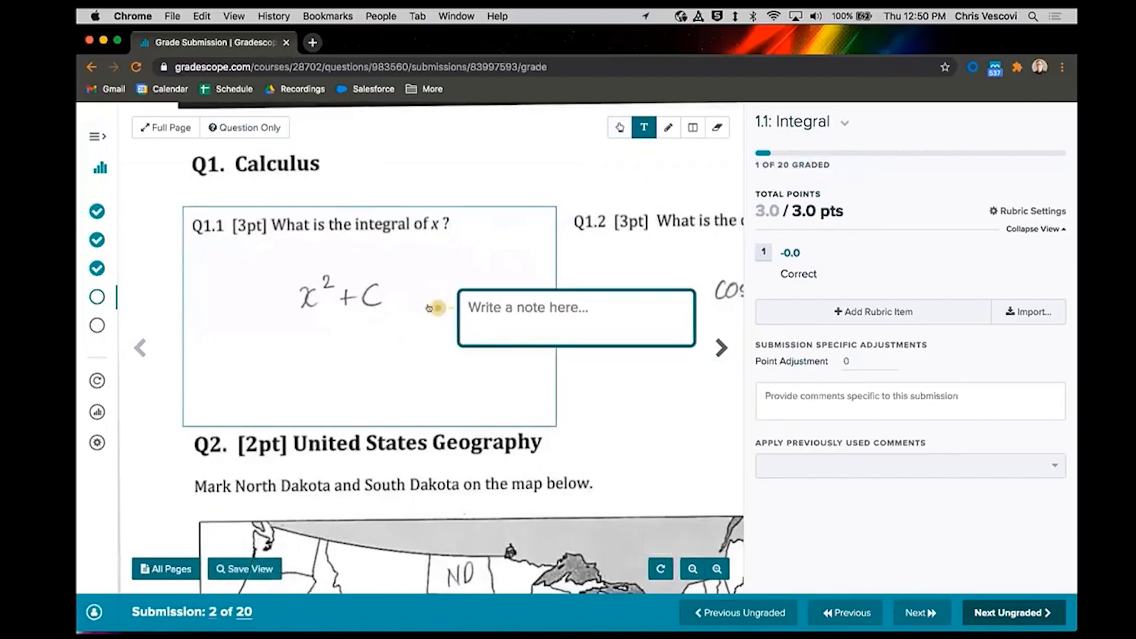
left_click(371, 329)
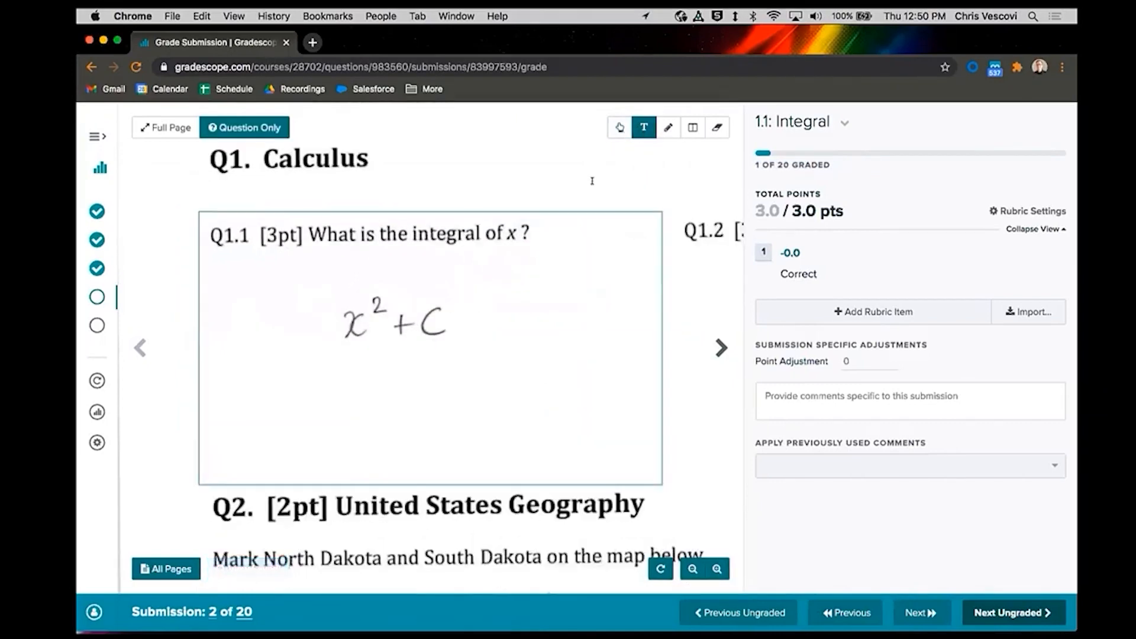
left_click(459, 326)
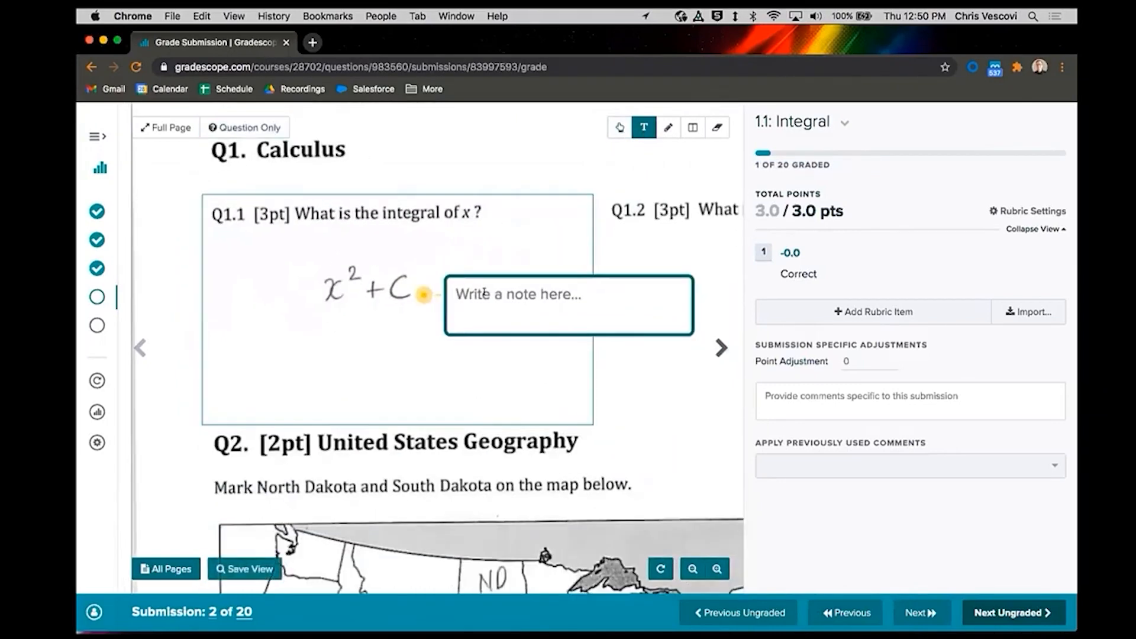
type("See")
left_click(406, 358)
mouse_move(459, 330)
left_mouse_down()
mouse_move(385, 385)
mouse_move(361, 425)
mouse_move(507, 404)
left_mouse_up()
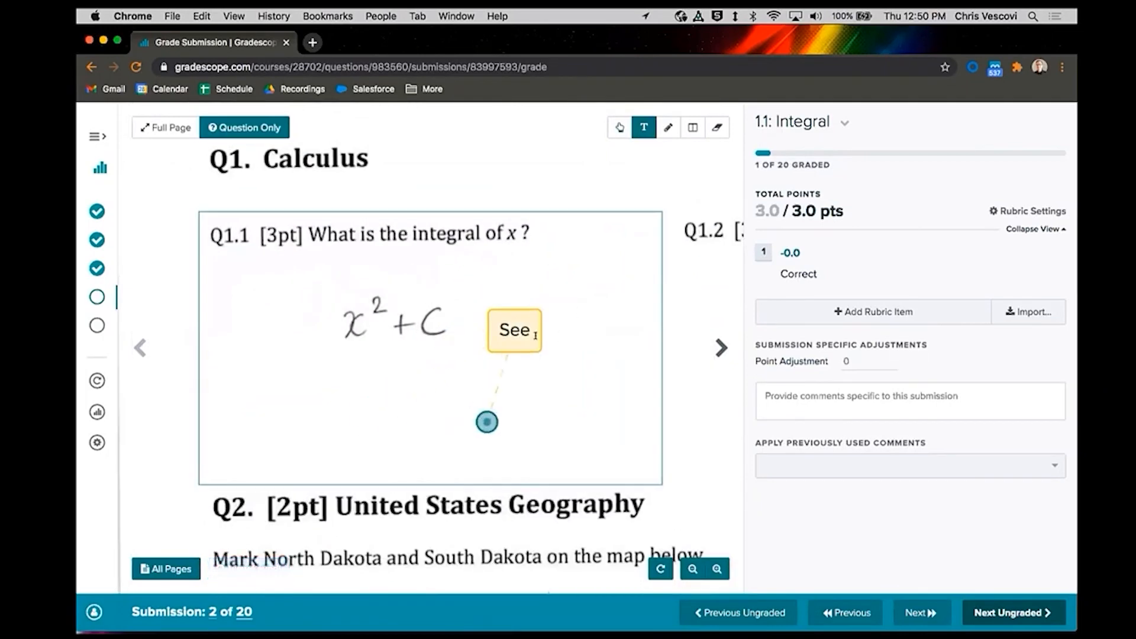
left_click(716, 127)
left_click(487, 421)
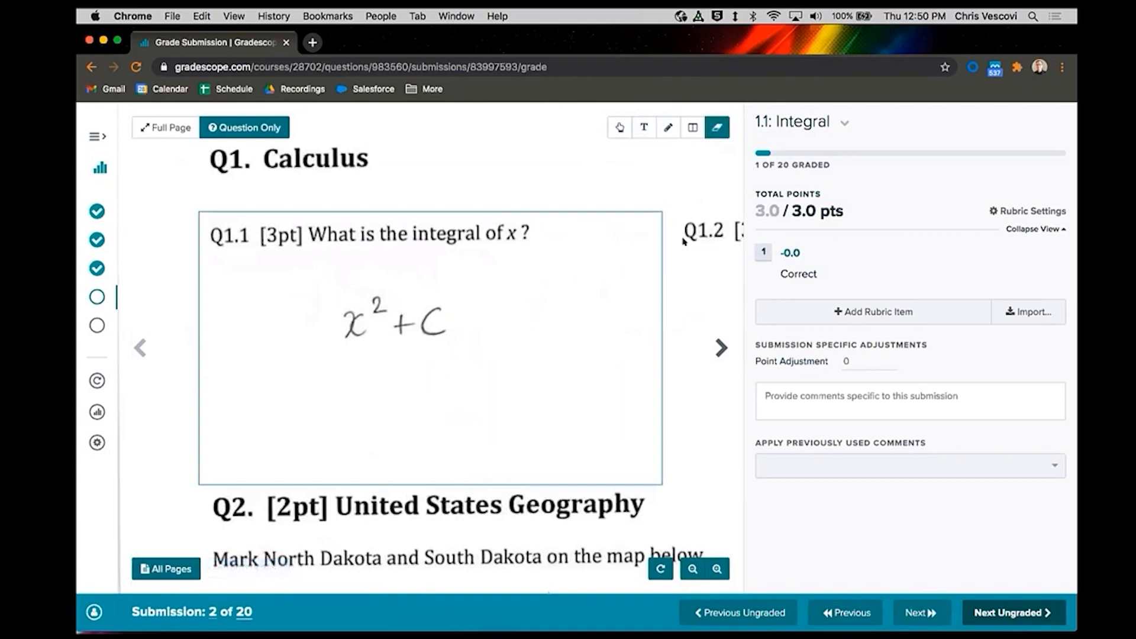
Step: Draw a freehand 1/2 in front of the x² + C answer and add a second rubric item
left_click(668, 127)
mouse_move(304, 289)
left_mouse_down()
mouse_move(305, 320)
mouse_move(322, 324)
mouse_move(305, 343)
mouse_move(320, 355)
left_mouse_up()
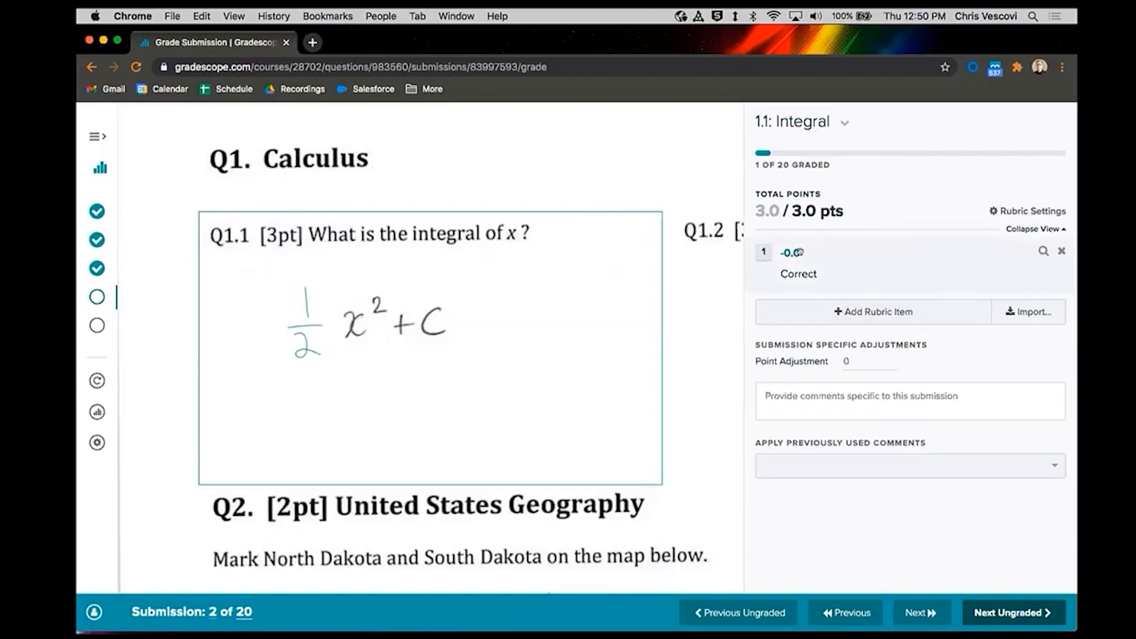
left_click(870, 316)
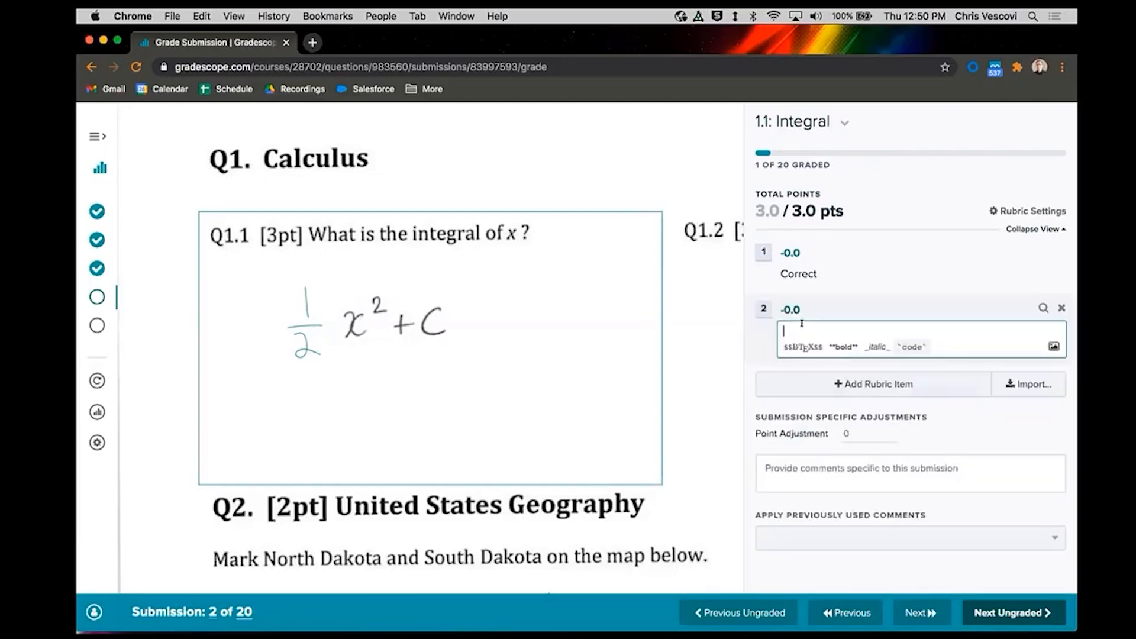
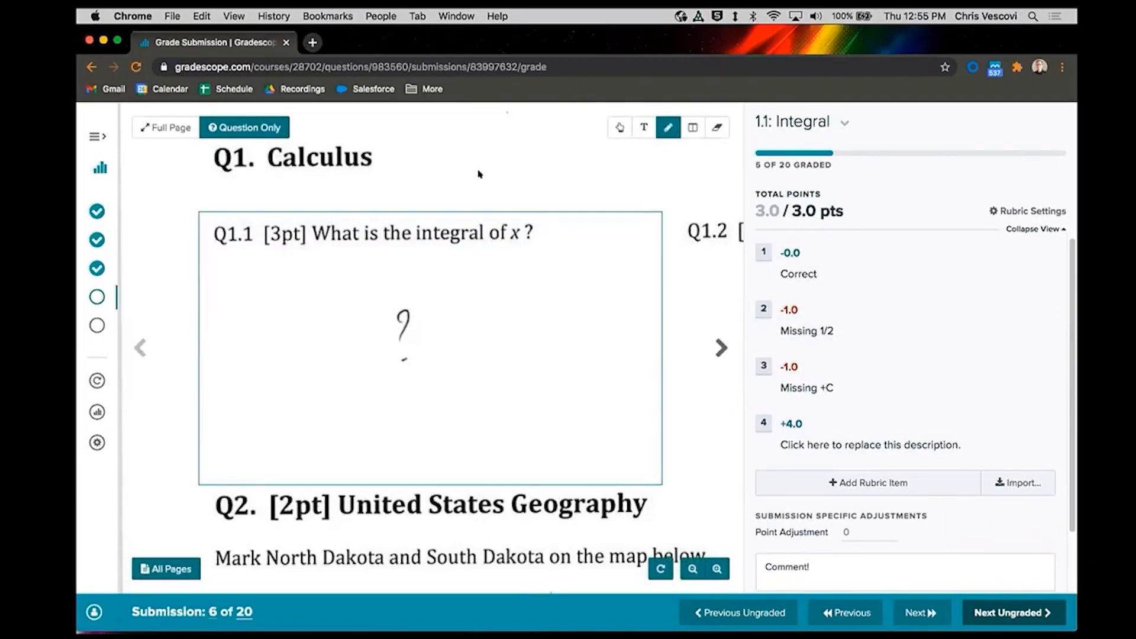
Step: Toggle rubric items 1 through 4 on and off repeatedly for submission 6 of question 1.1
key("1")
key("2")
key("3")
key("4")
key("1")
key("2")
key("3")
key("4")
key("3")
key("1")
key("2")
key("3")
key("4")
key("3")
key("1")
key("2")
key("3")
key("4")
key("2")
key("4")
key("3")
key("2")
key("4")
key("3")
key("4")
key("4")
key("4")
key("4")
key("4")
key("4")
Step: Return to the Gradescope 101 course dashboard, point out the course title, and open the course's assignments list
left_click(100, 167)
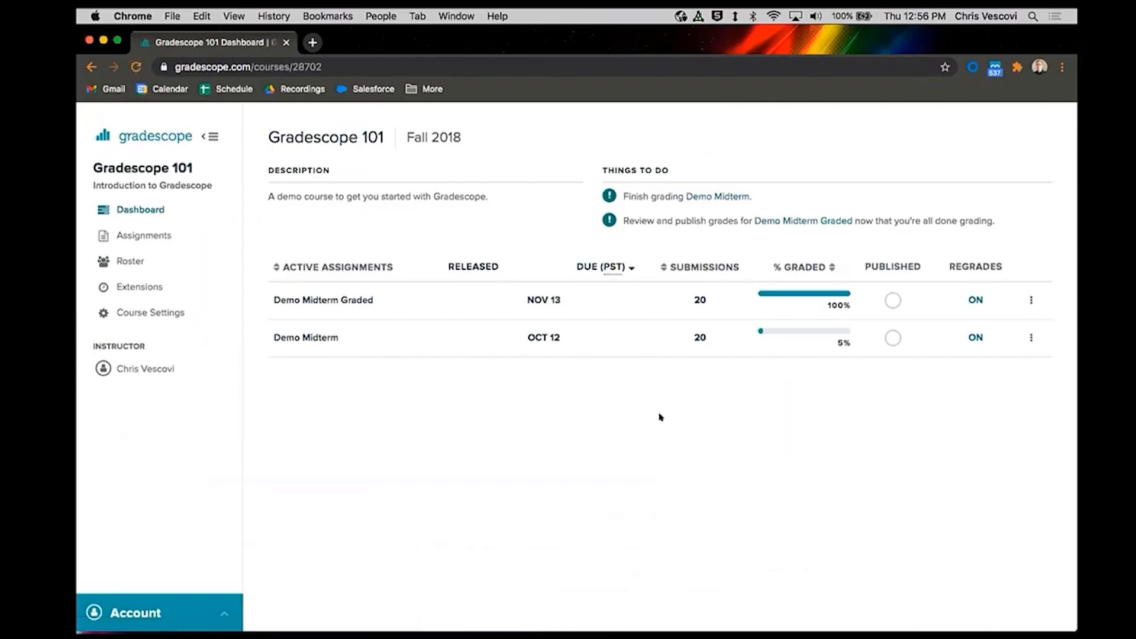
left_click_drag(385, 137, 269, 136)
left_click(270, 136)
left_click(144, 233)
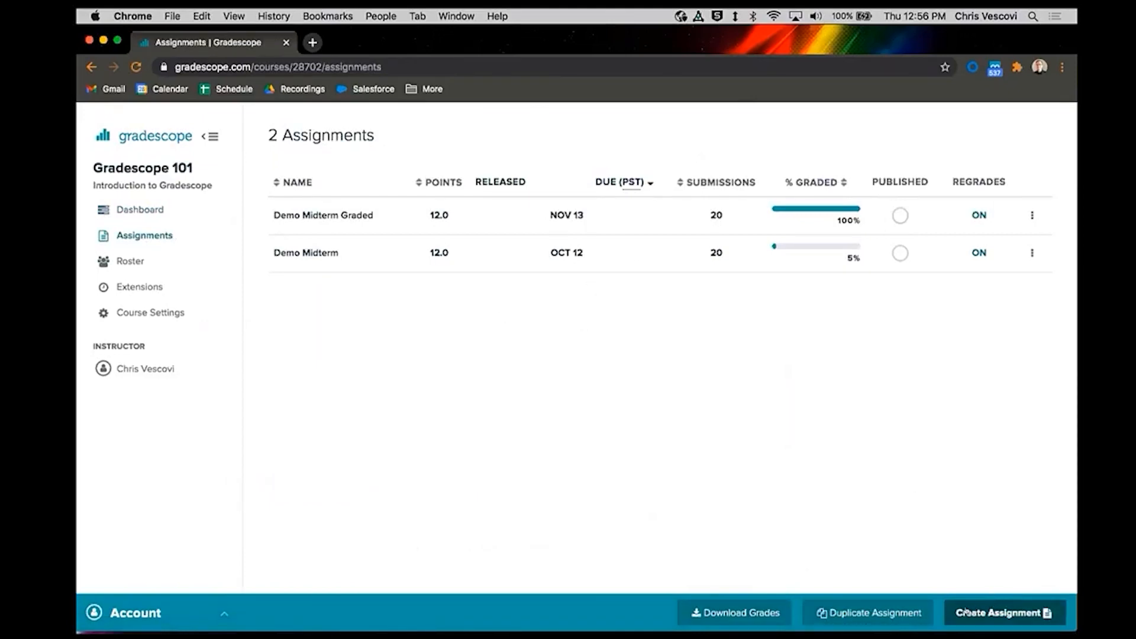
Step: Start creating an assignment and compare the Exam / Quiz and Homework / Problem Set type descriptions
left_click(1008, 612)
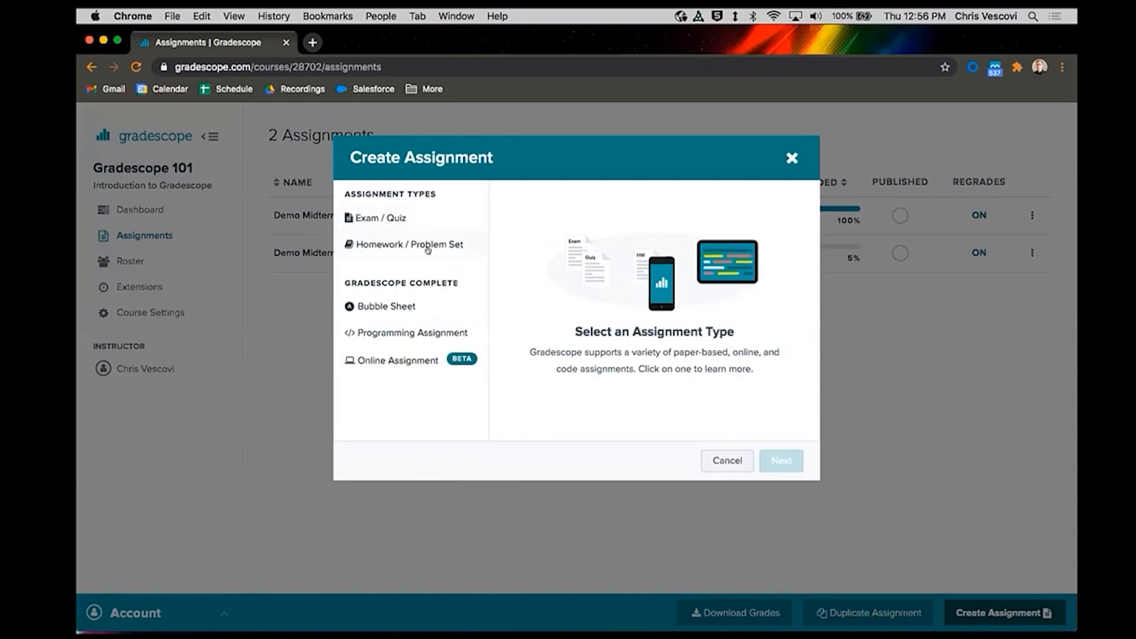
left_click(421, 216)
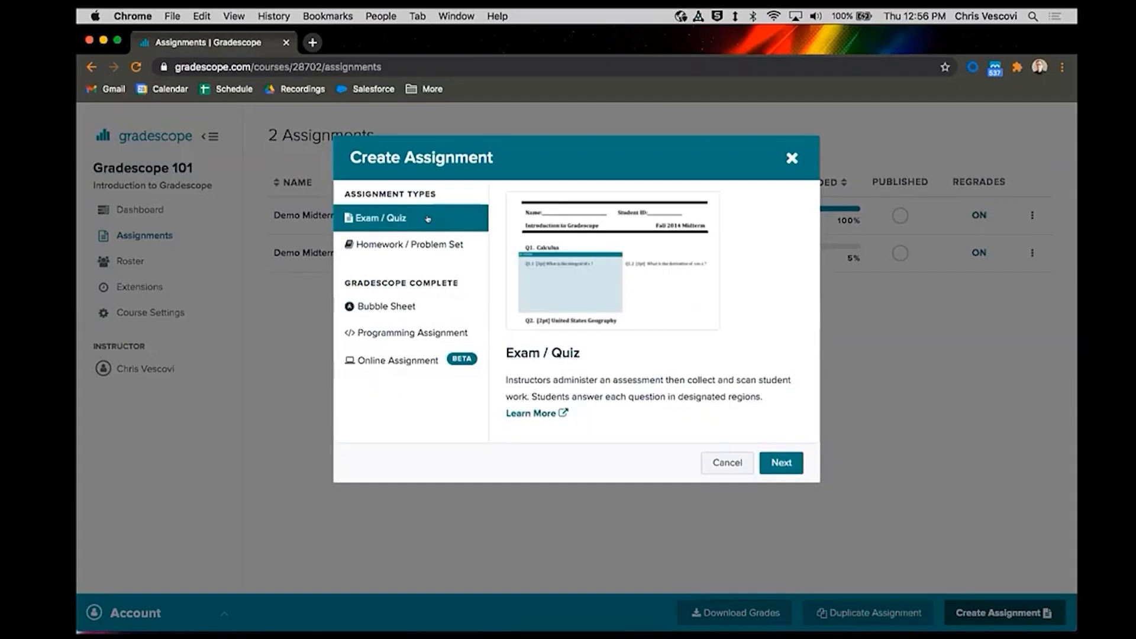
left_click(400, 243)
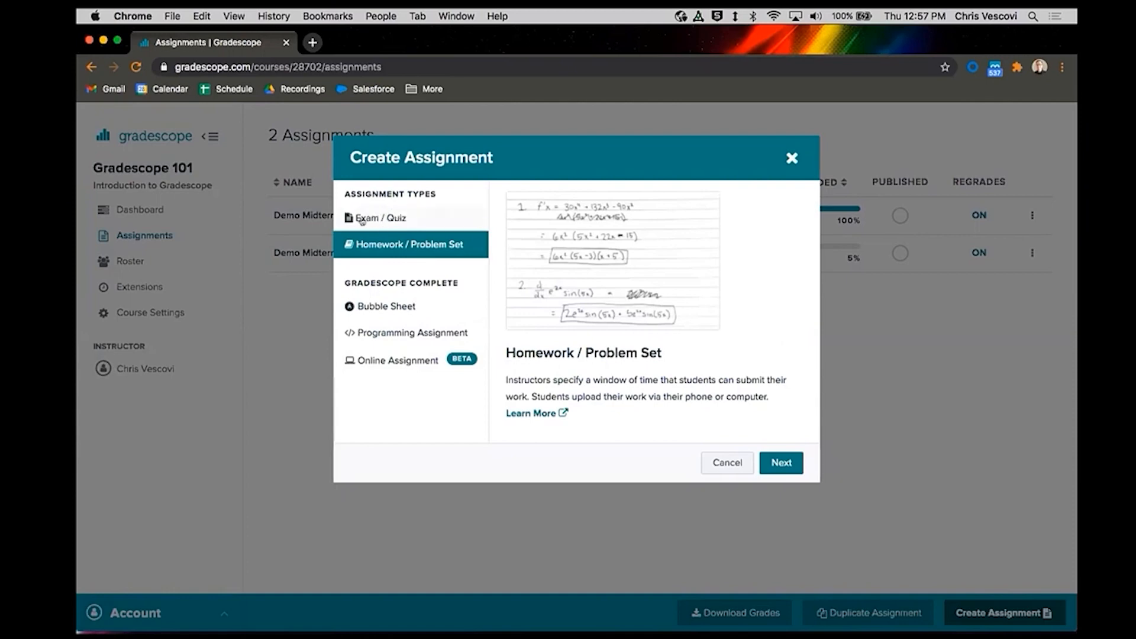
left_click(387, 218)
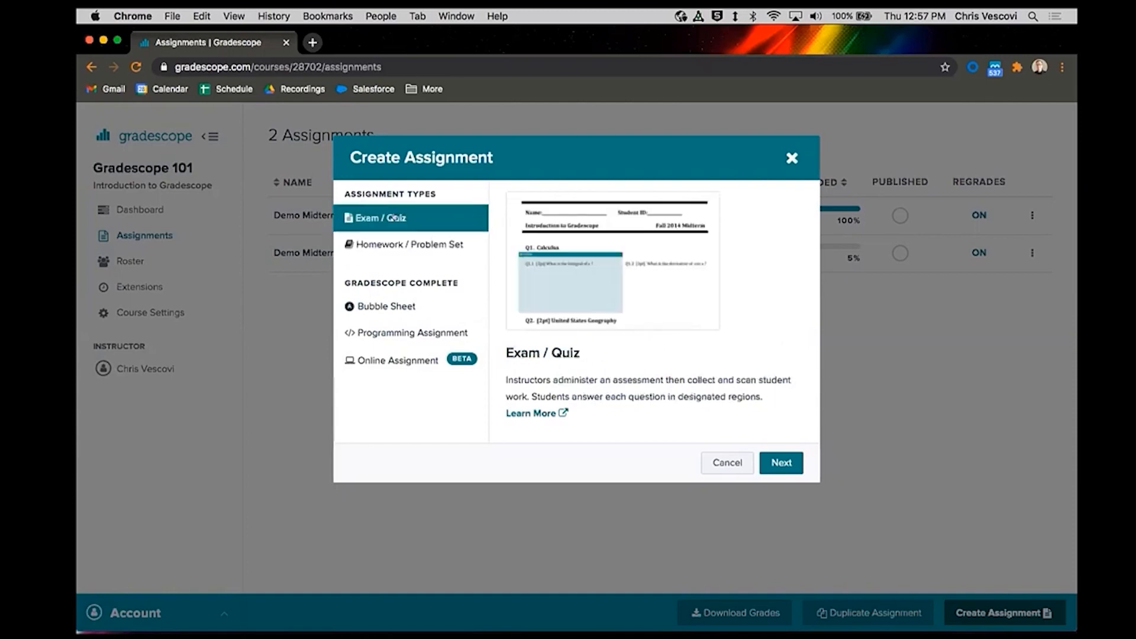
Step: Open the Exam / Quiz assignment settings and choose Student as the one who uploads submissions
left_click(776, 463)
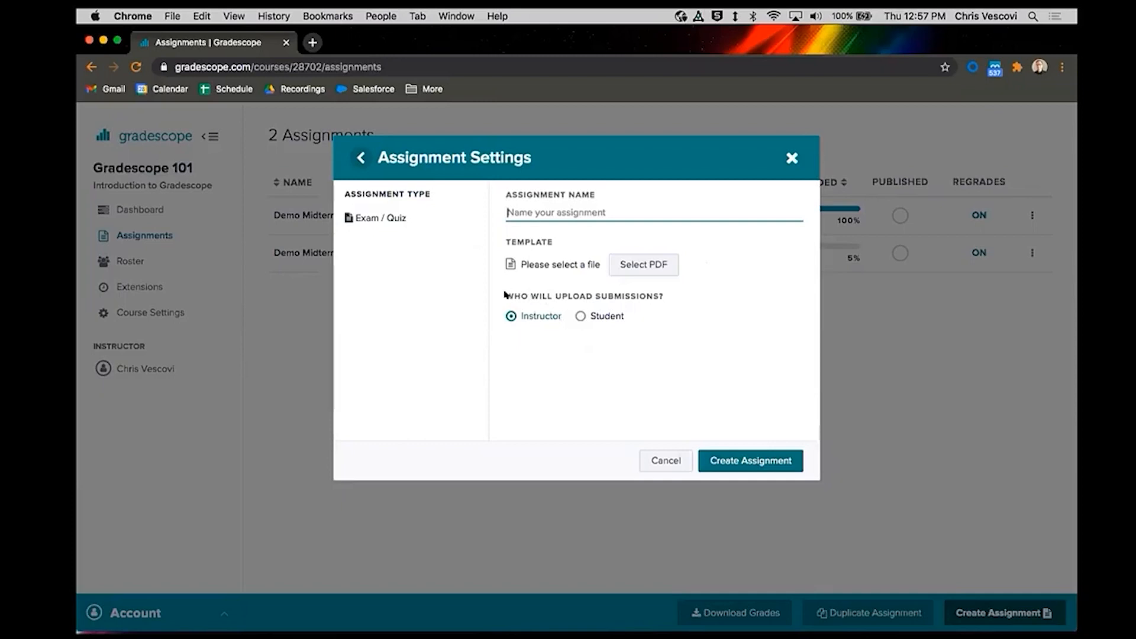
left_click_drag(505, 296, 703, 303)
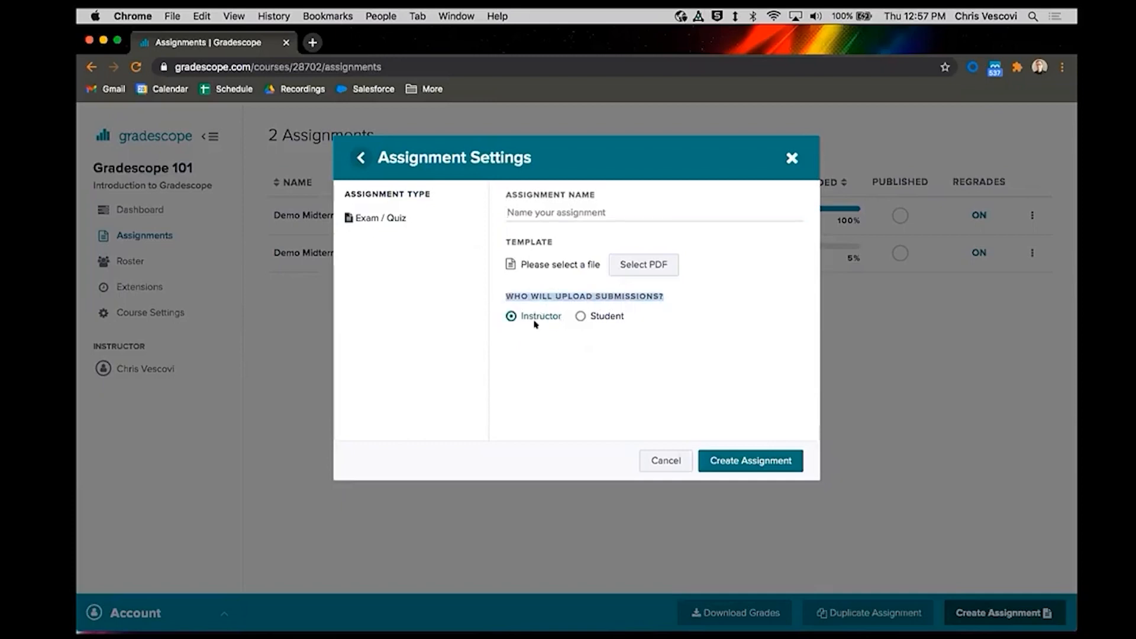
left_click(580, 316)
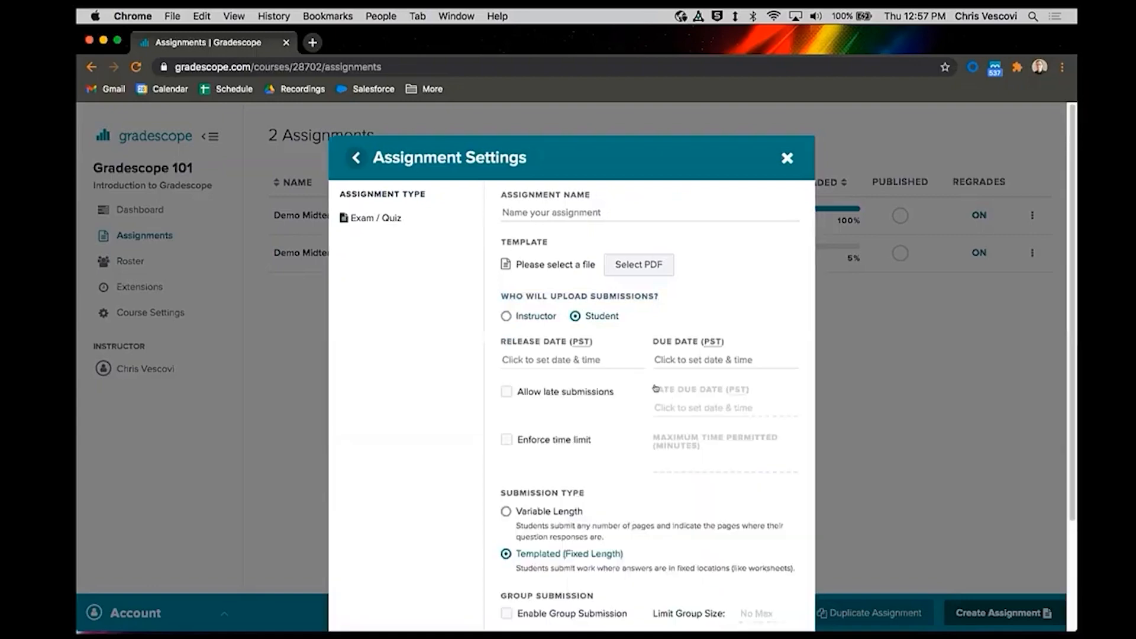
Step: Switch the new assignment's type to Homework / Problem Set and choose Instructor as the submission uploader in its settings
left_click(356, 158)
left_click(394, 242)
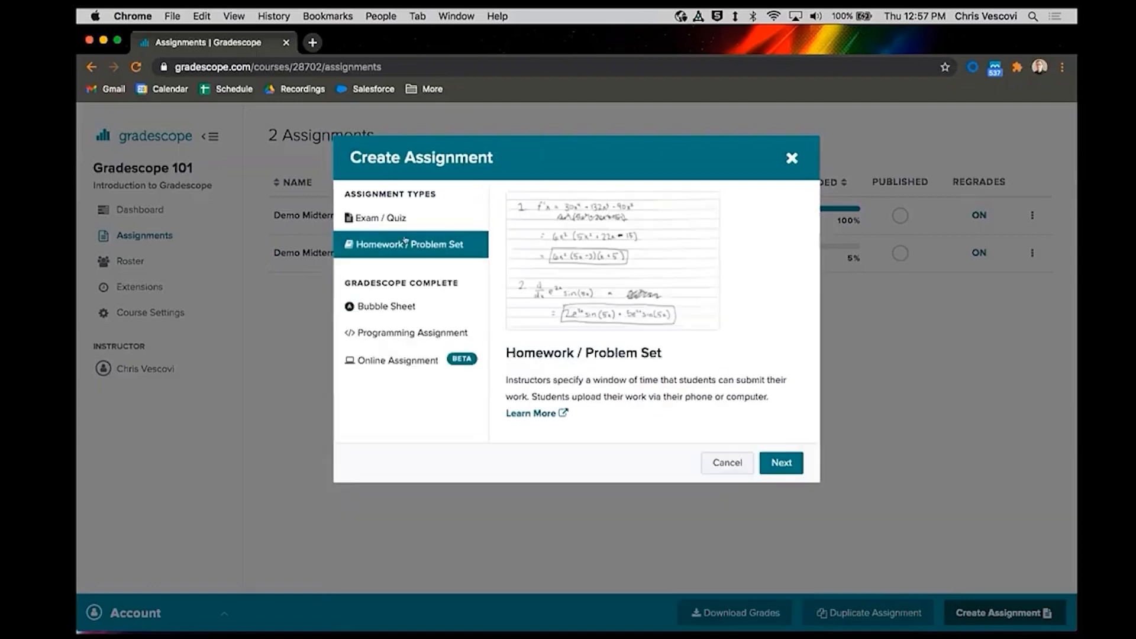
left_click(781, 462)
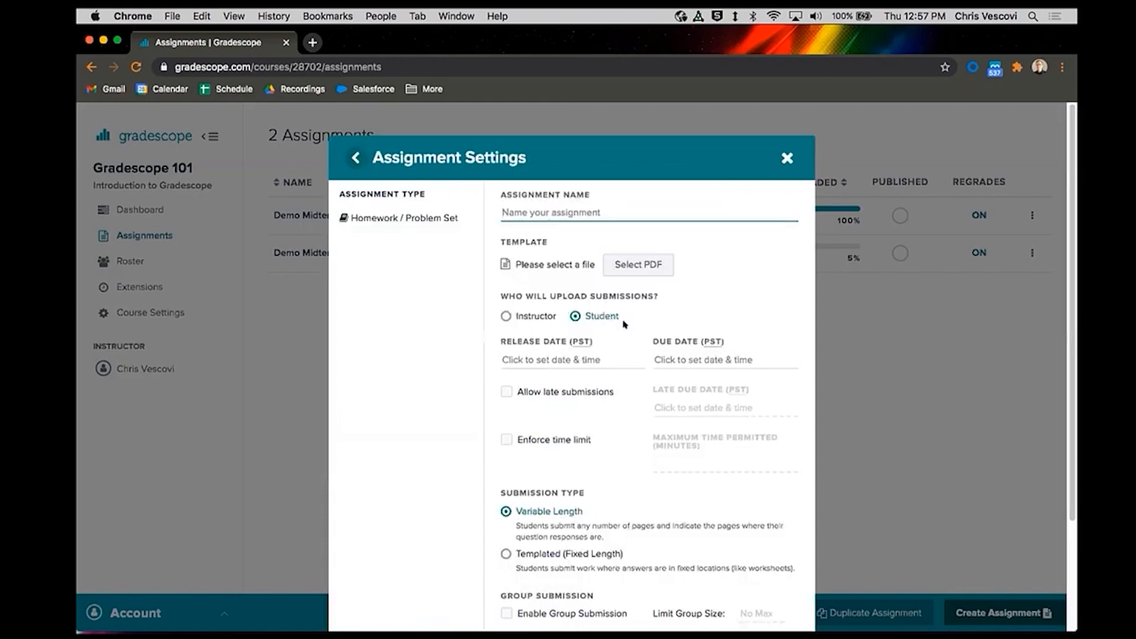
left_click(543, 317)
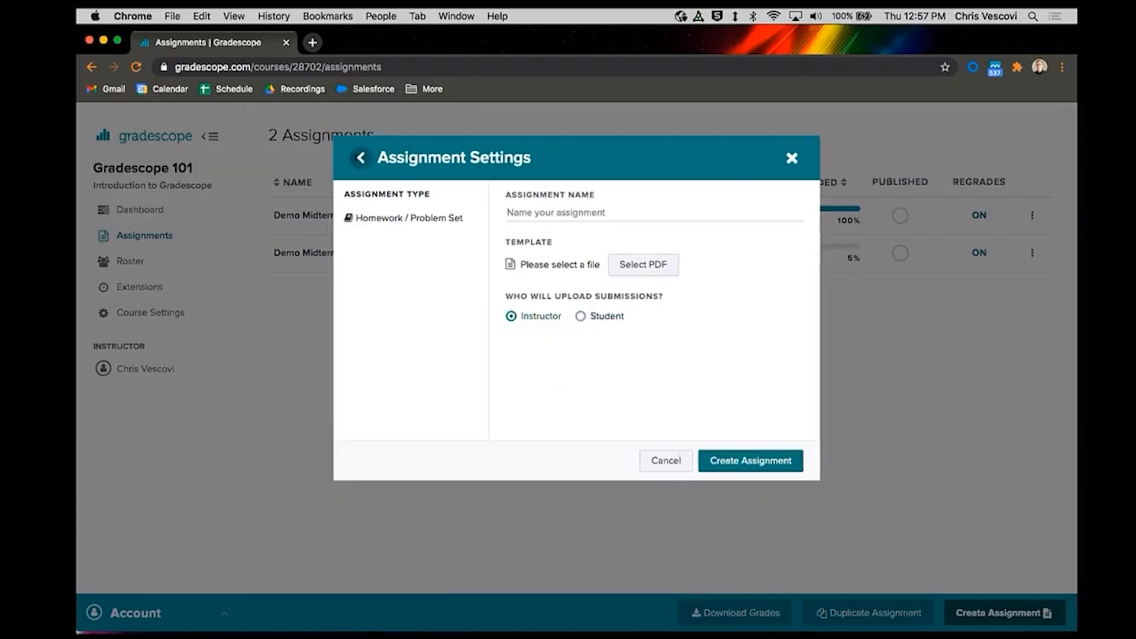
Step: Return to the assignment type selection and review the Exam / Quiz, Homework / Problem Set and Bubble Sheet descriptions
left_click(360, 158)
left_click(389, 216)
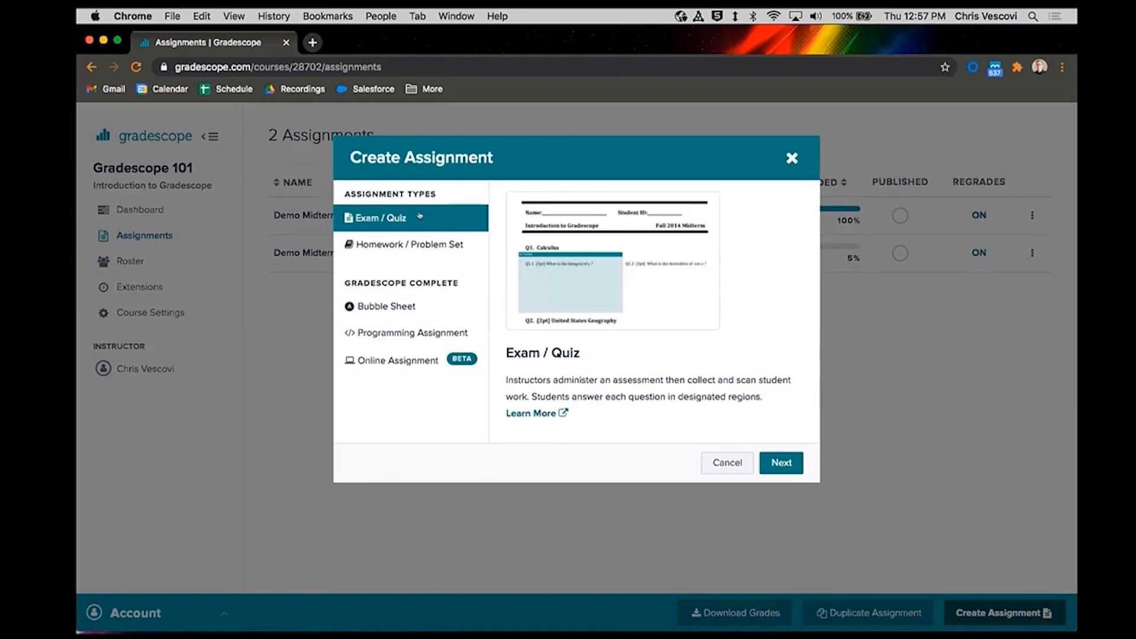
left_click(412, 246)
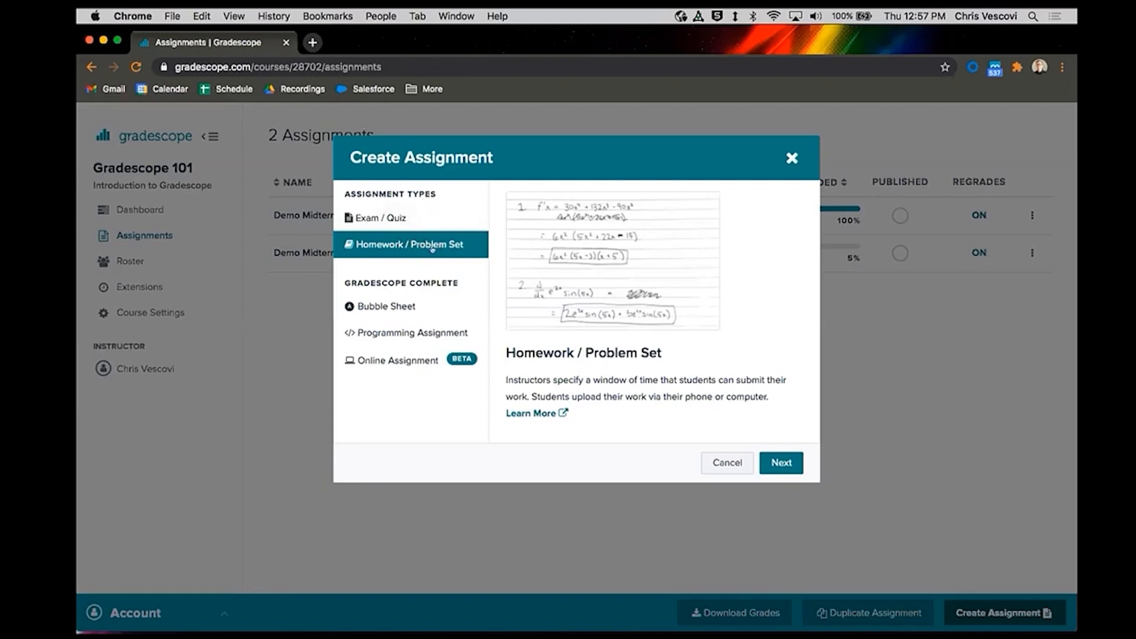
left_click(432, 217)
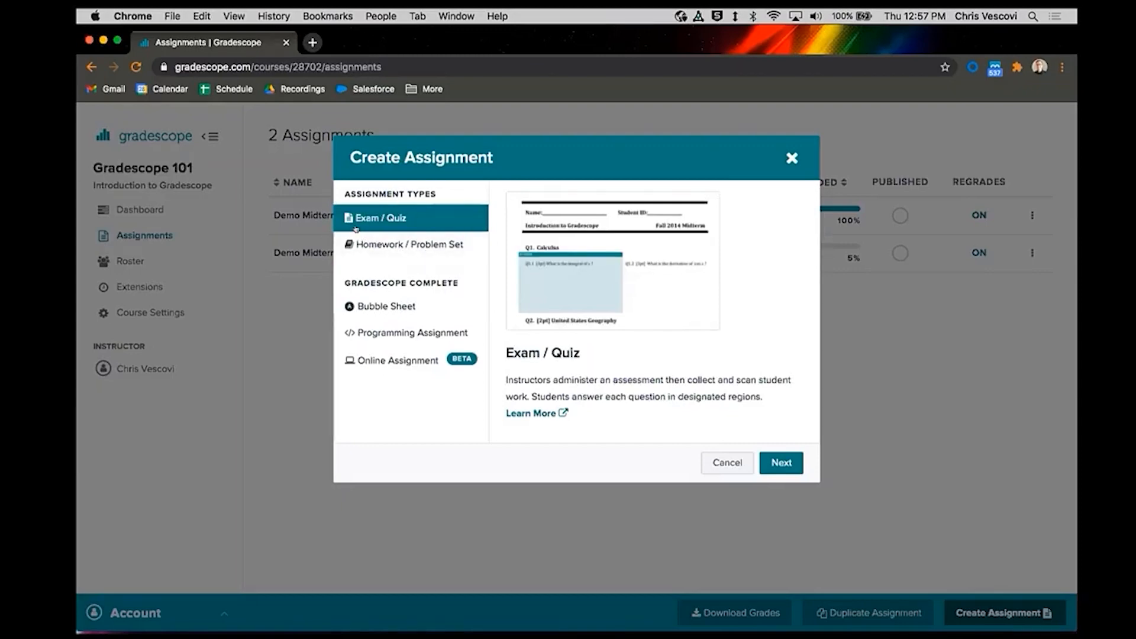
left_click(408, 247)
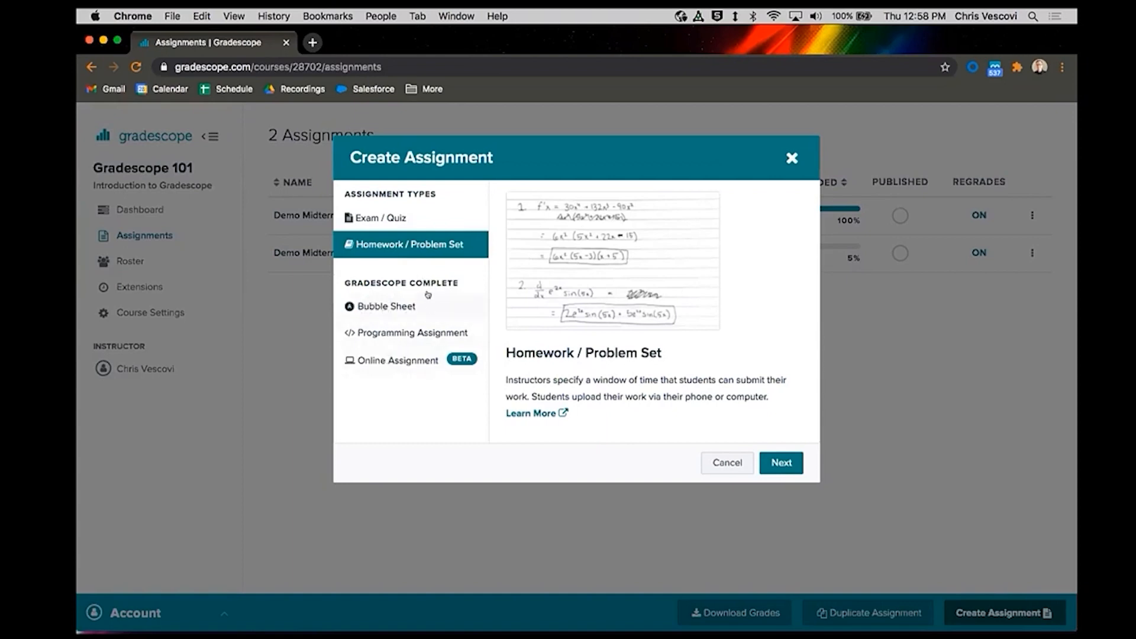
left_click(407, 307)
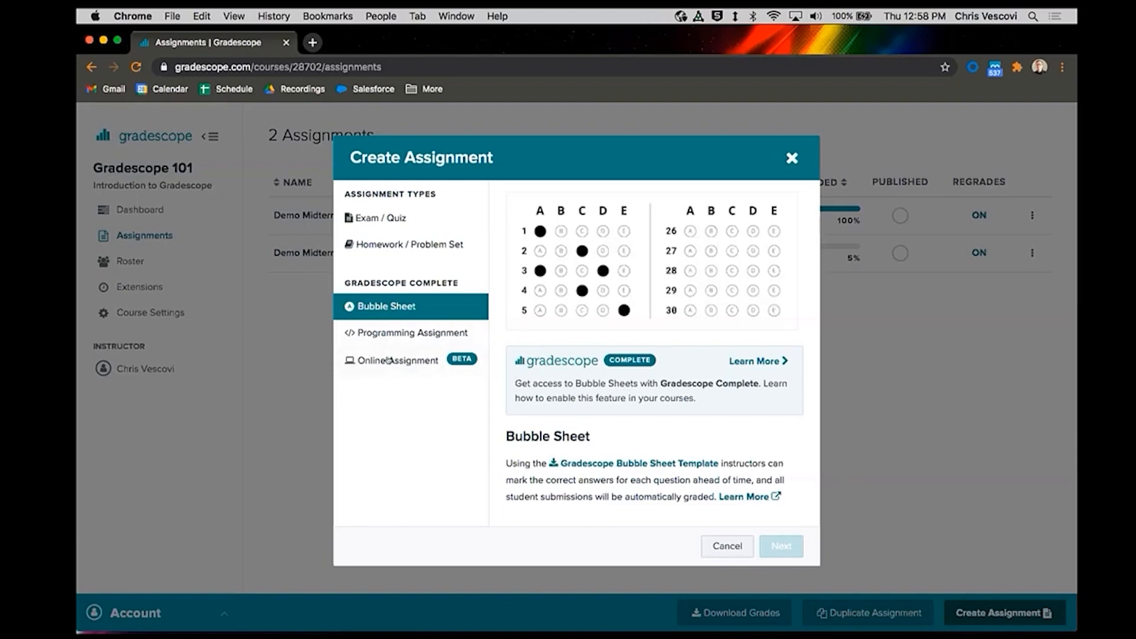
Step: Review the descriptions of the Programming Assignment, Online Assignment and Bubble Sheet assignment types
left_click(374, 332)
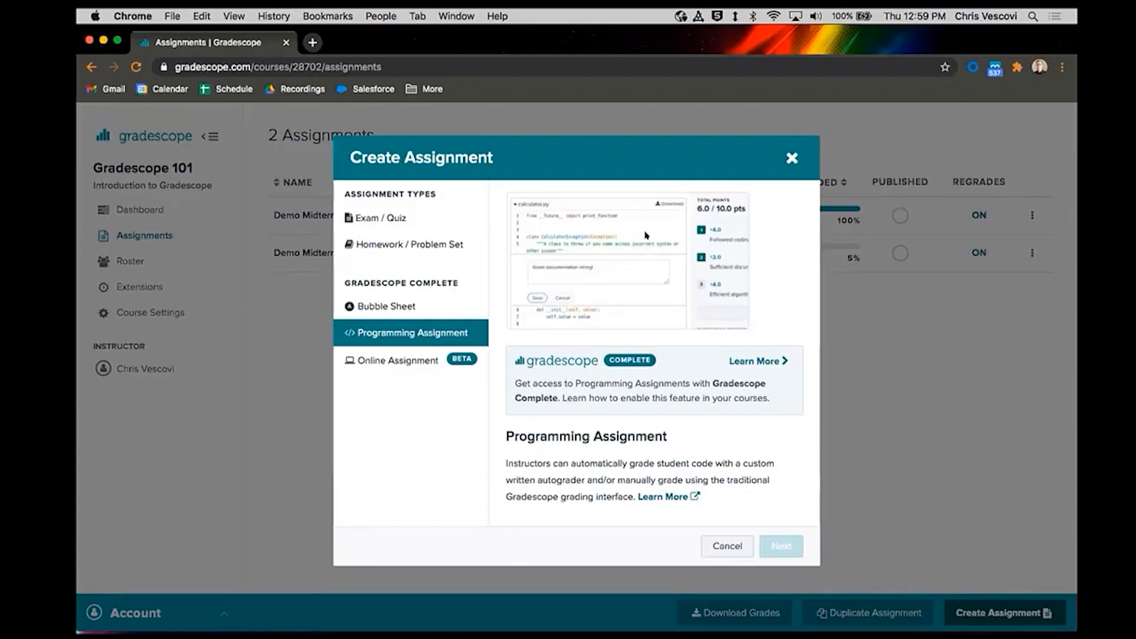
left_click(373, 360)
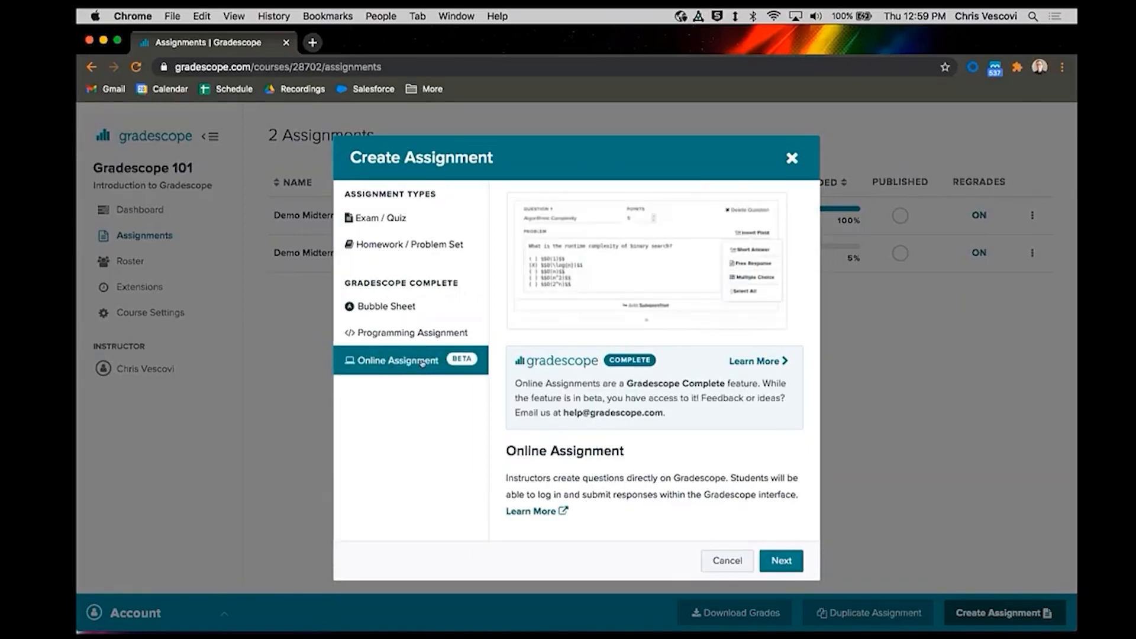
left_click(366, 315)
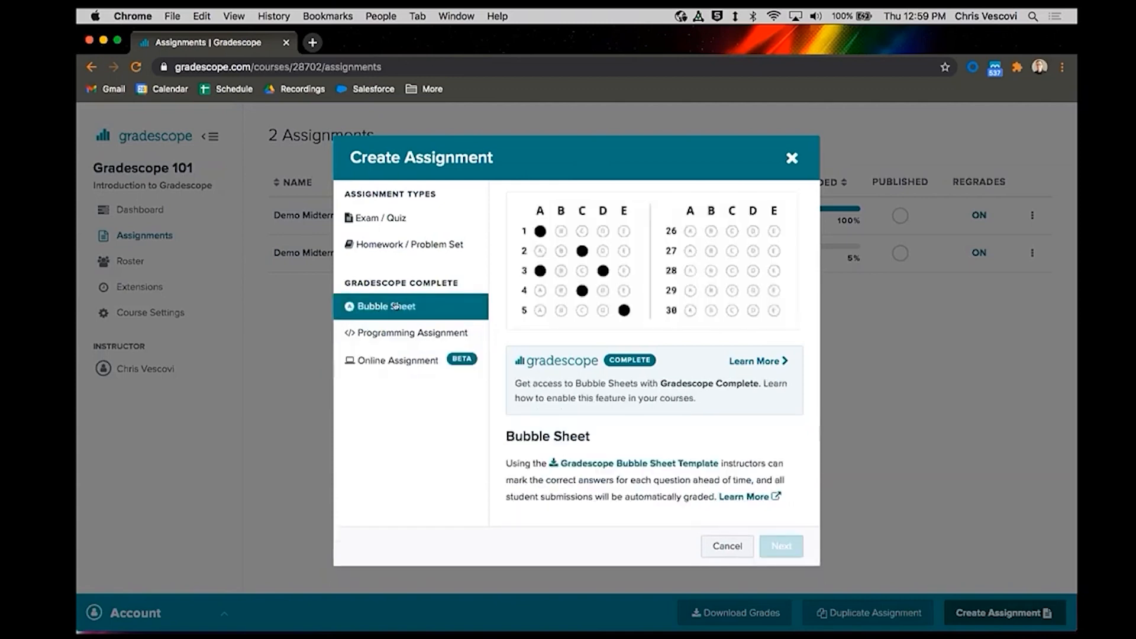
left_click(393, 361)
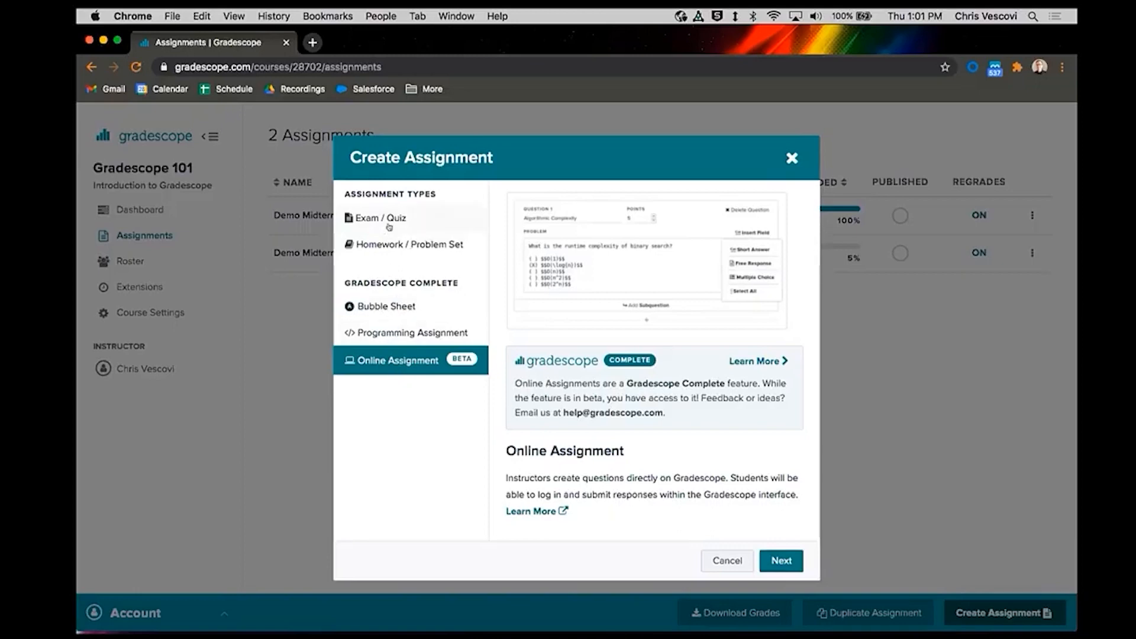
Step: Start a Homework / Problem Set assignment and name it Sample Student-Uploaded
left_click(381, 243)
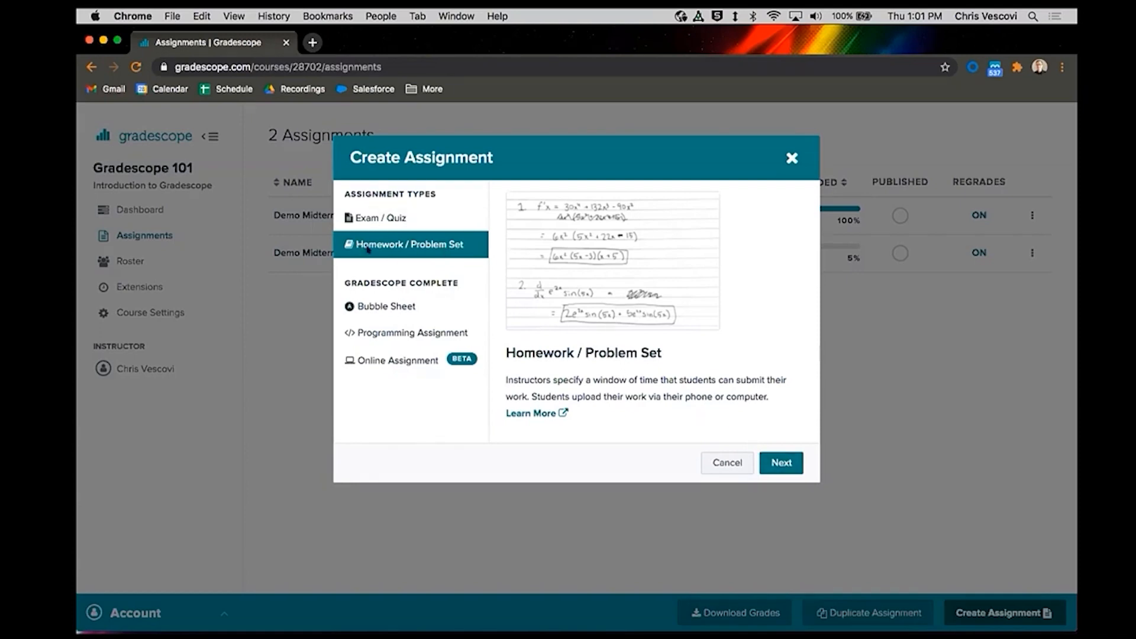
left_click(781, 462)
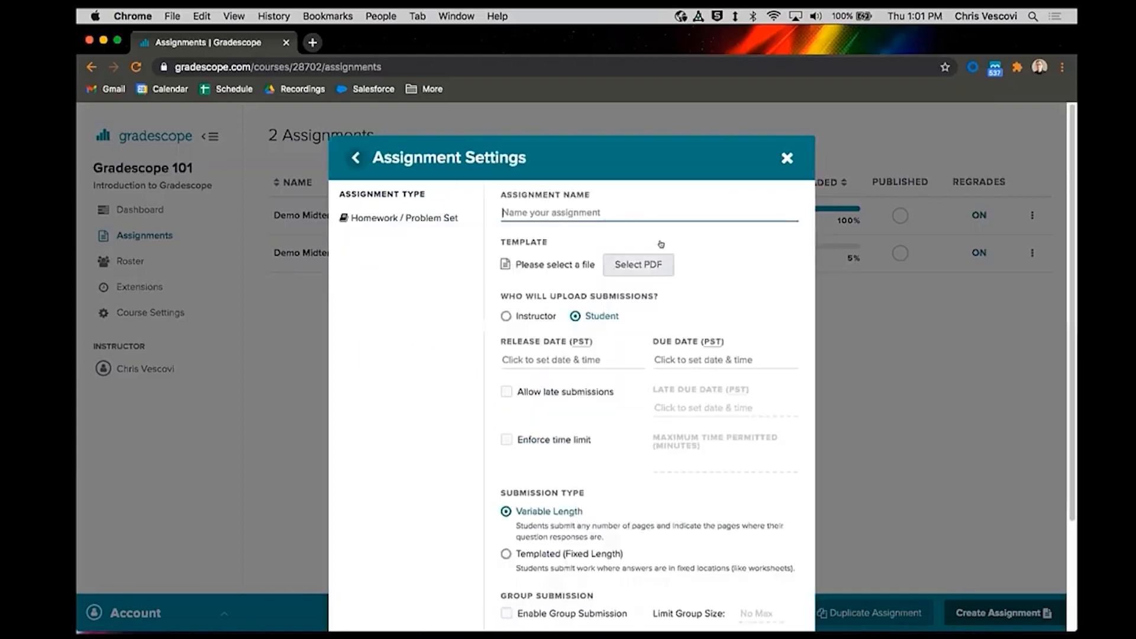
type("Sample Student-Uploaded")
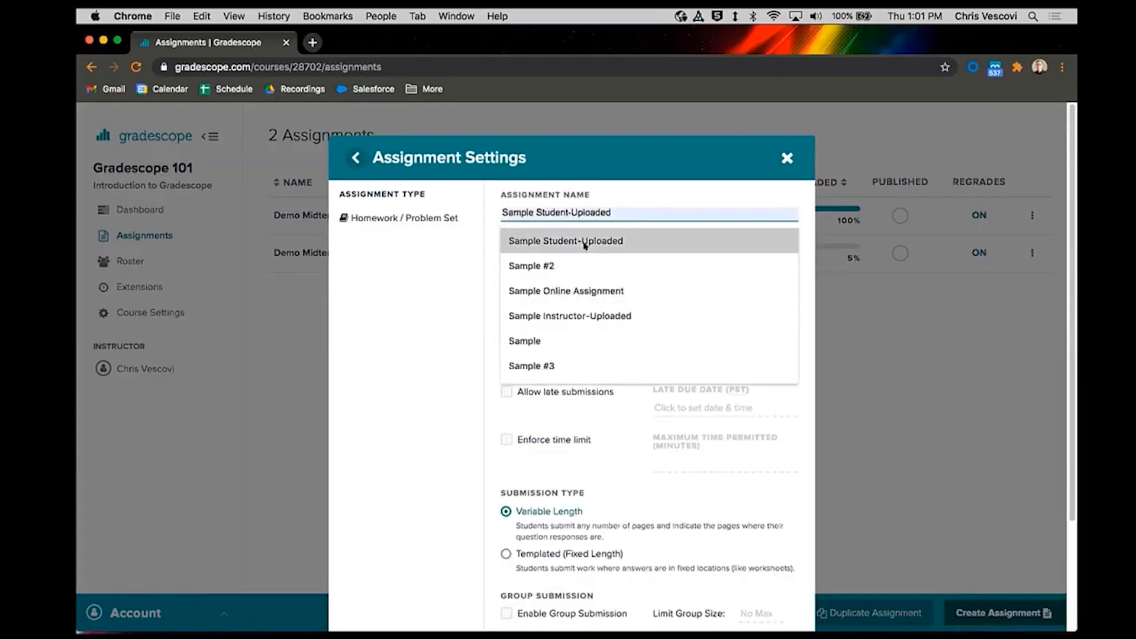
left_click(585, 245)
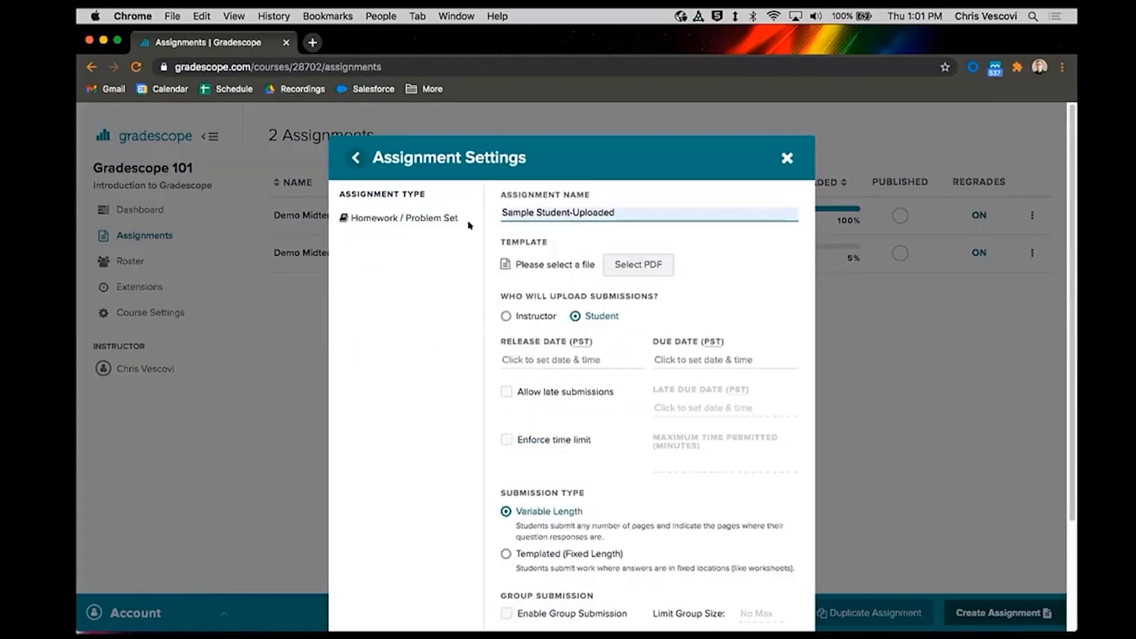
Step: Start choosing the template PDF and browse to Demo Set for Homework inside the desktop's Gradescope Demo Materials folder
left_click_drag(494, 240, 553, 243)
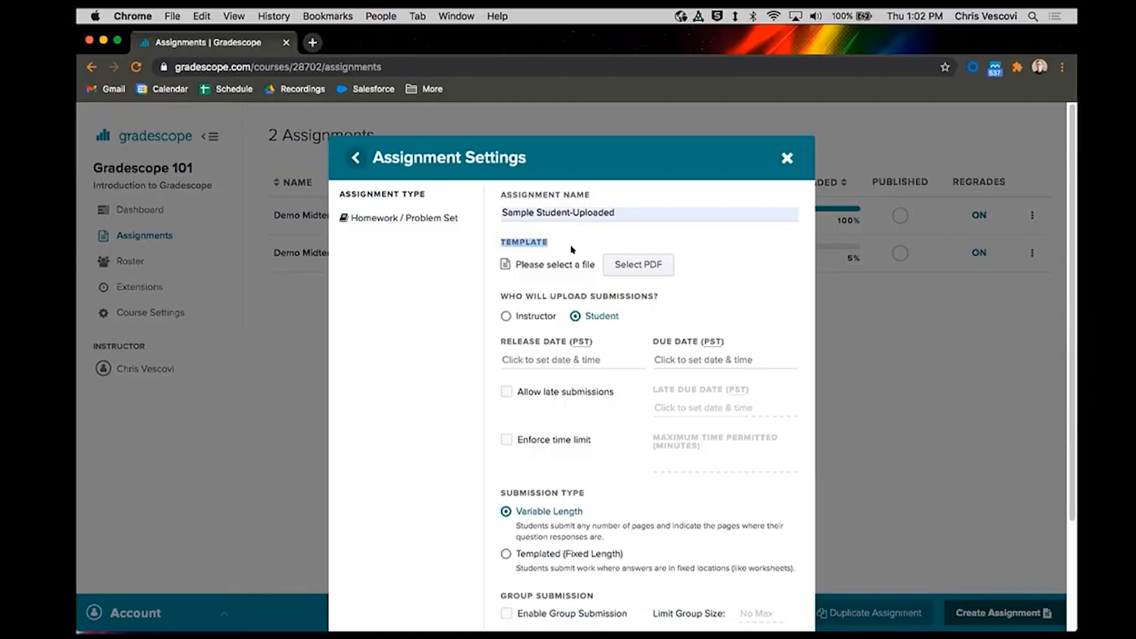
left_click(628, 271)
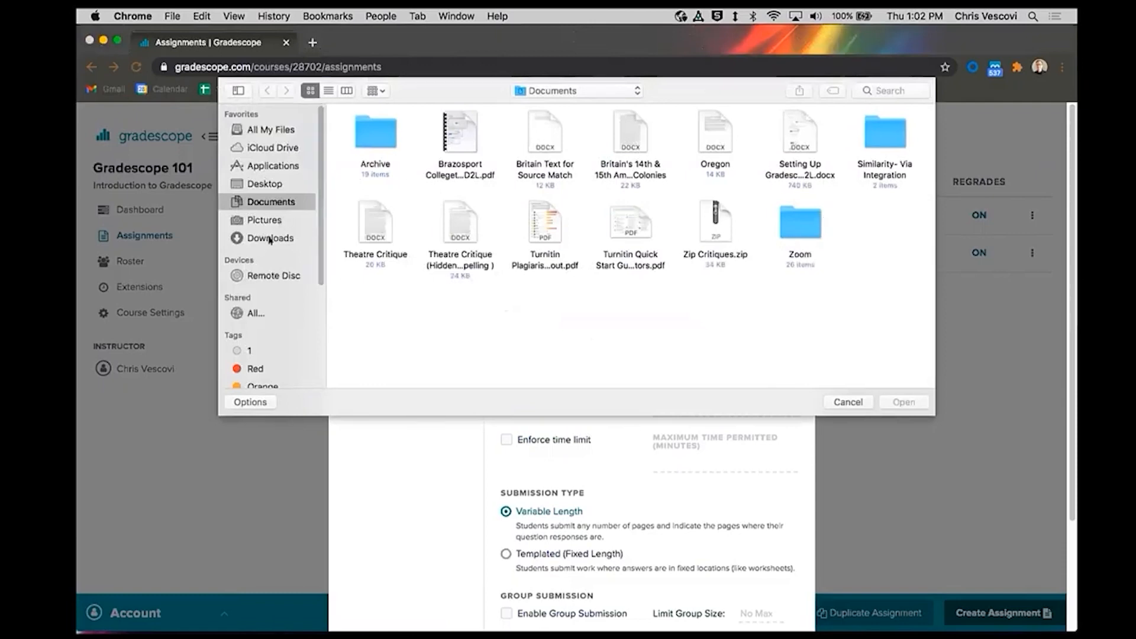
left_click(265, 183)
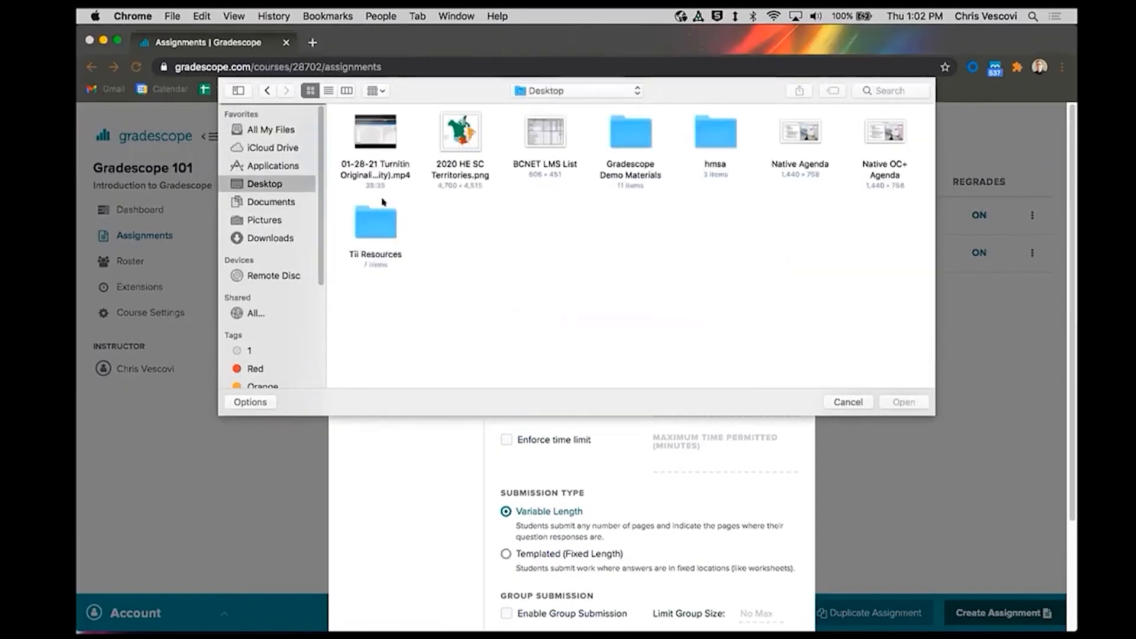
double_click(631, 134)
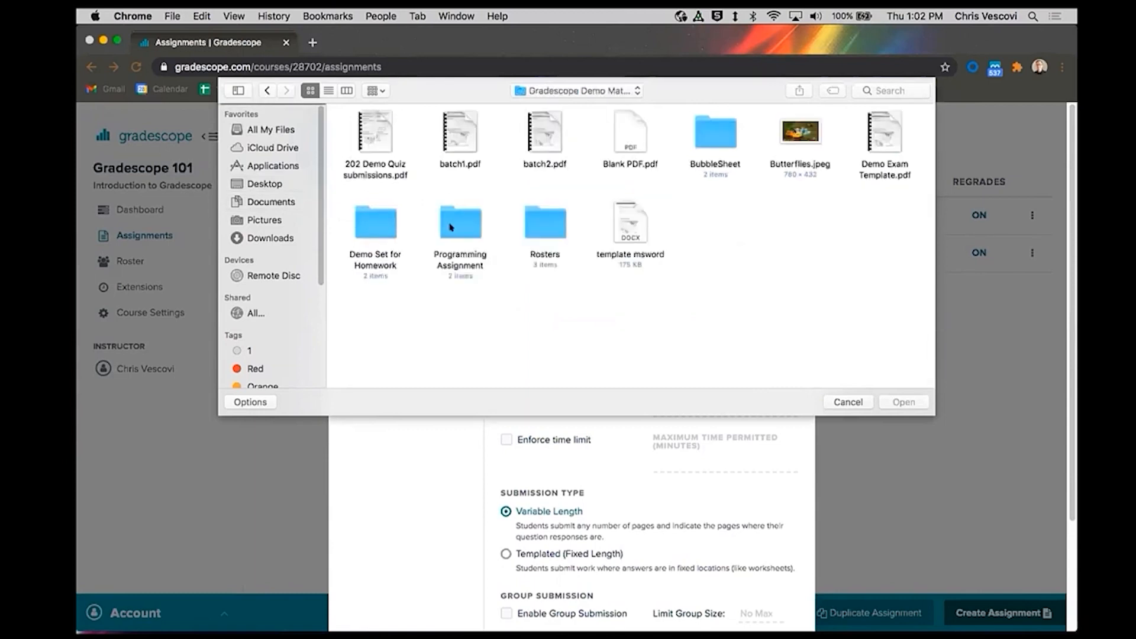
double_click(390, 218)
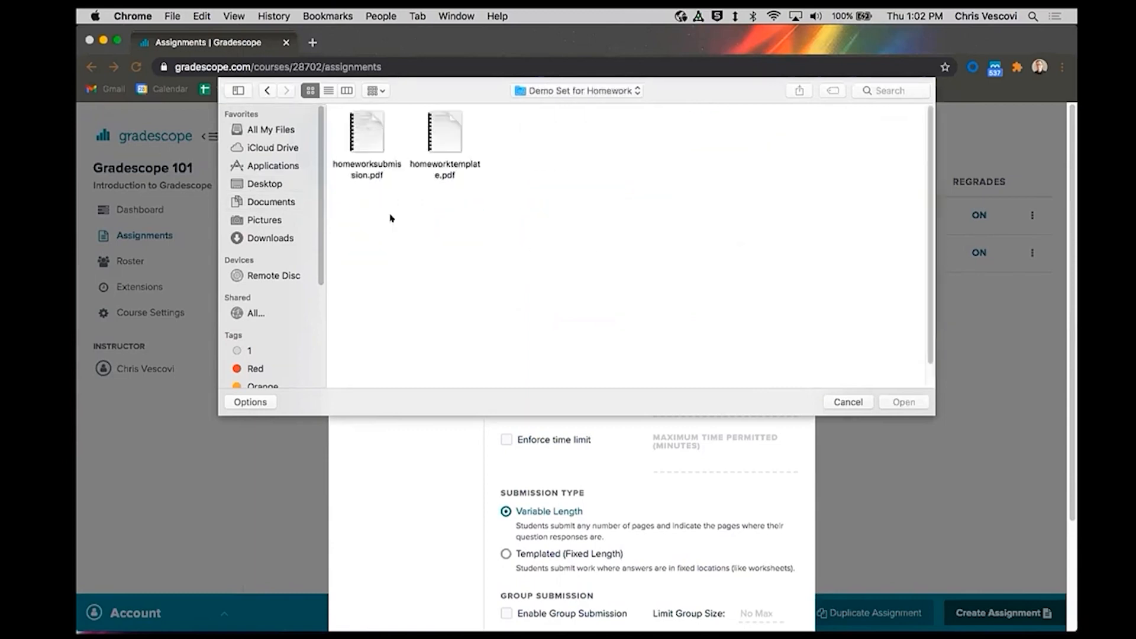
Step: Preview homeworktemplate.pdf and attach it as the assignment's template
left_click(445, 127)
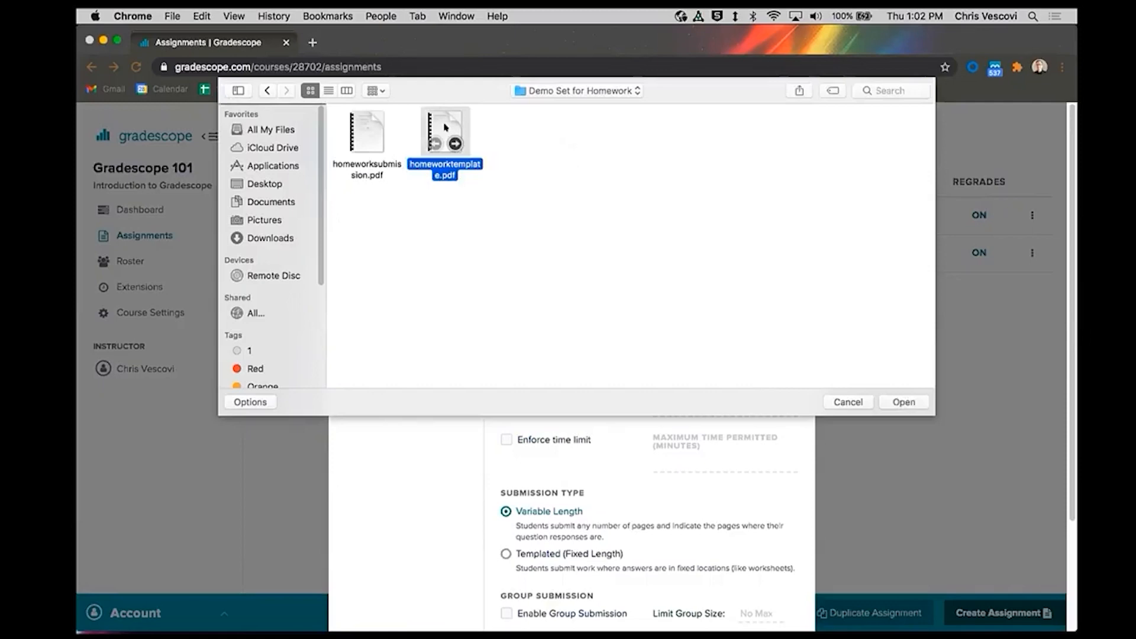
right_click(445, 127)
left_click(774, 257)
key("space")
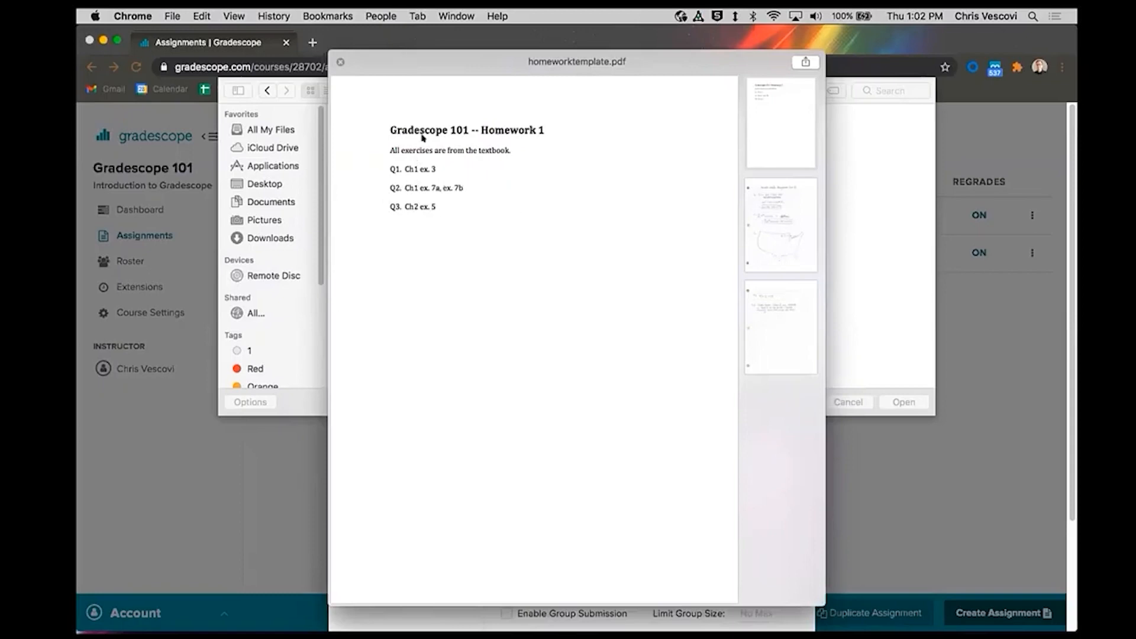
left_click(340, 62)
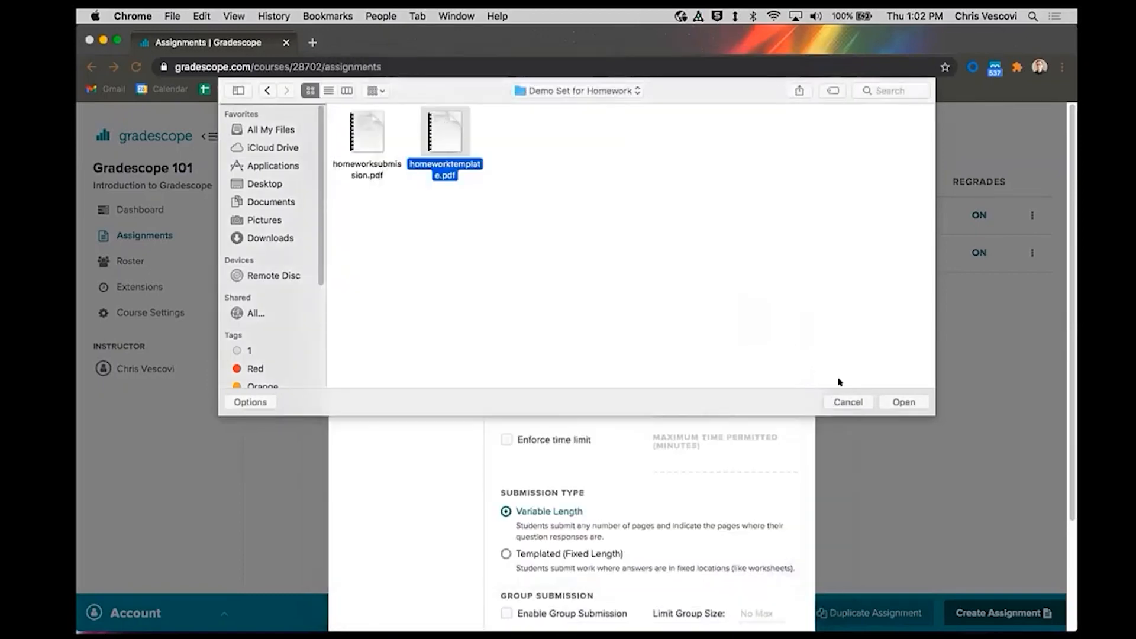
left_click(903, 401)
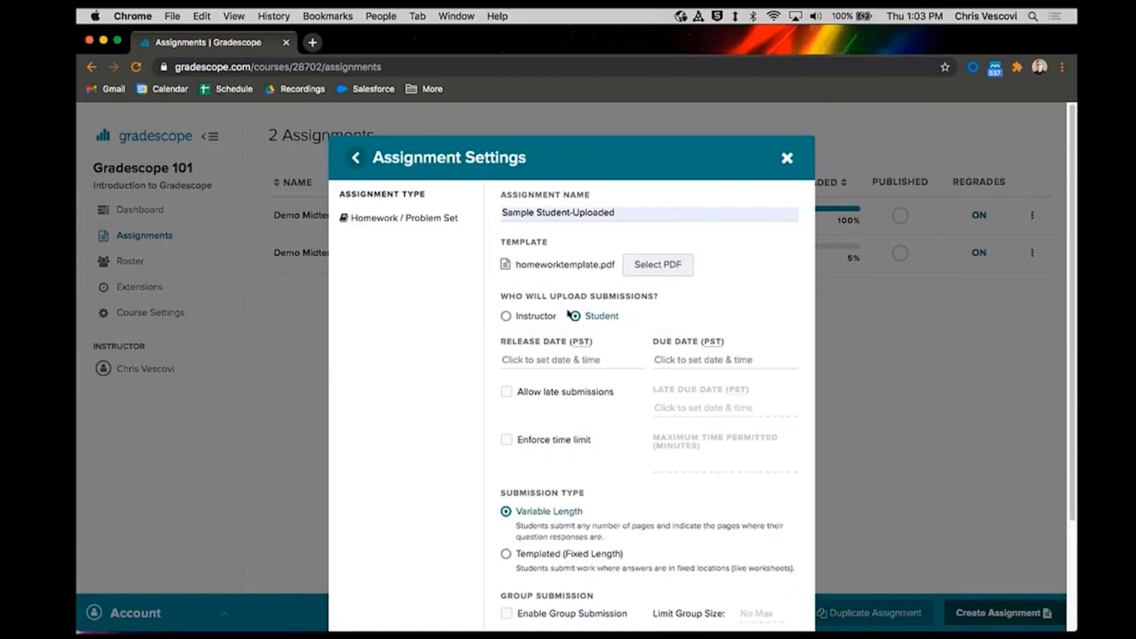
Step: Set both the release date and the due date to Jan 29 2021 01:00 PM
scroll(603, 317, "down", 2)
scroll(584, 293, "down", 3)
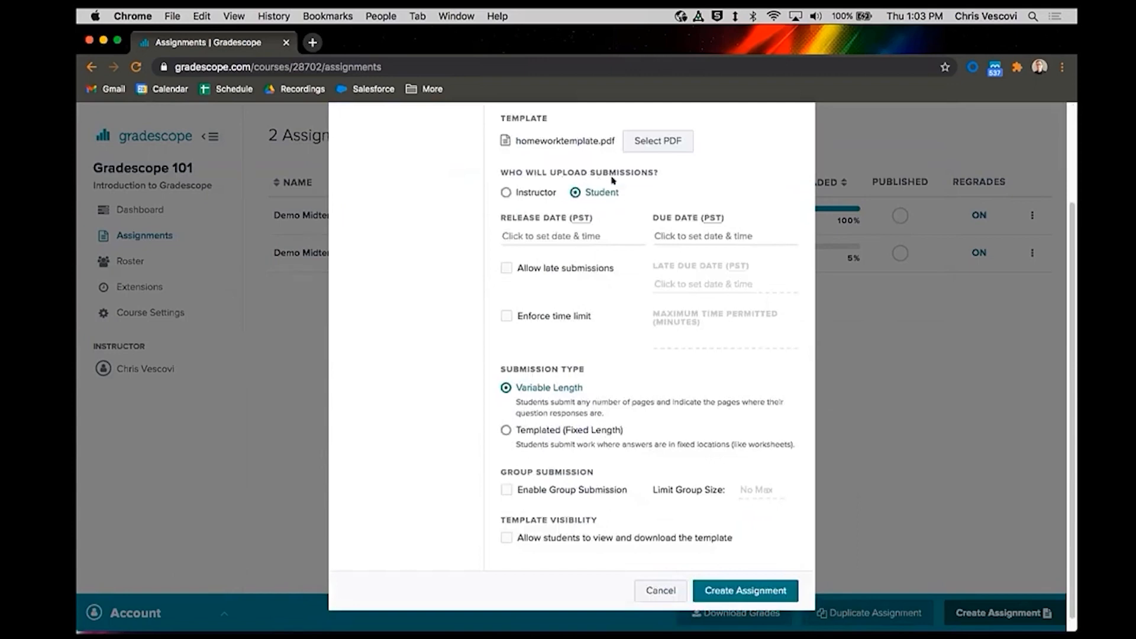
left_click(546, 234)
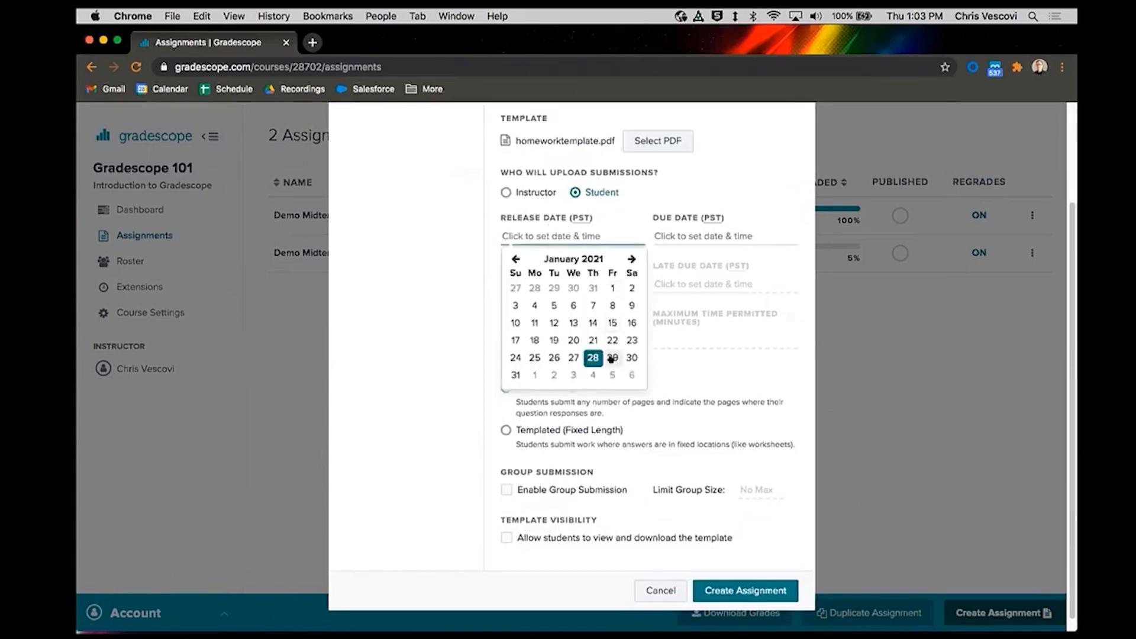
left_click(631, 358)
left_click(600, 259)
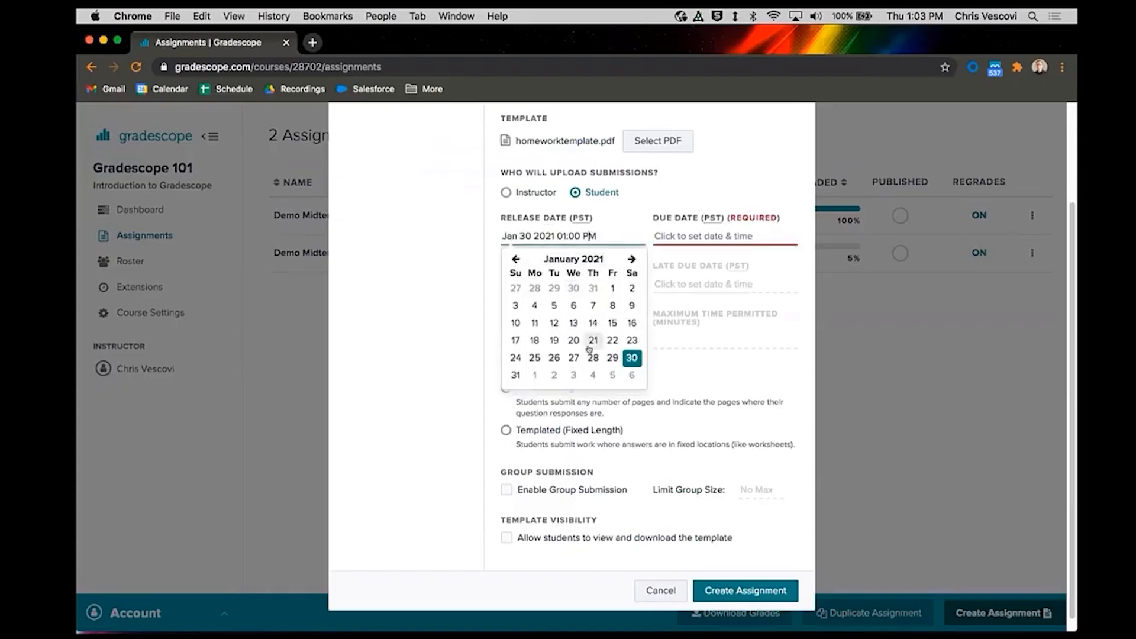
left_click(607, 359)
left_click(612, 225)
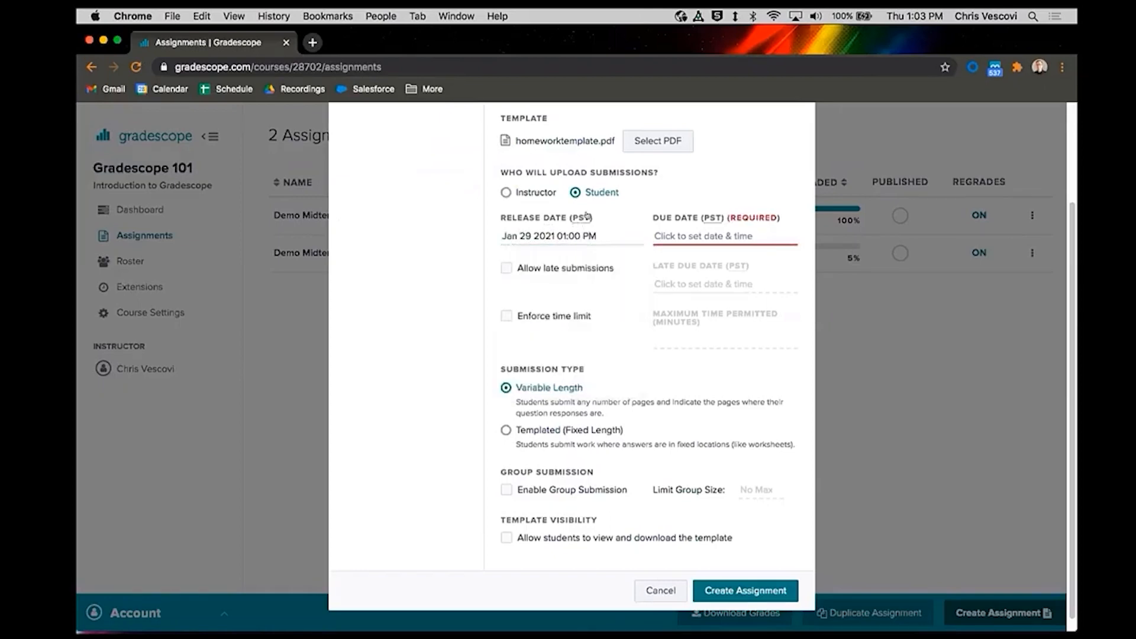
left_click(680, 236)
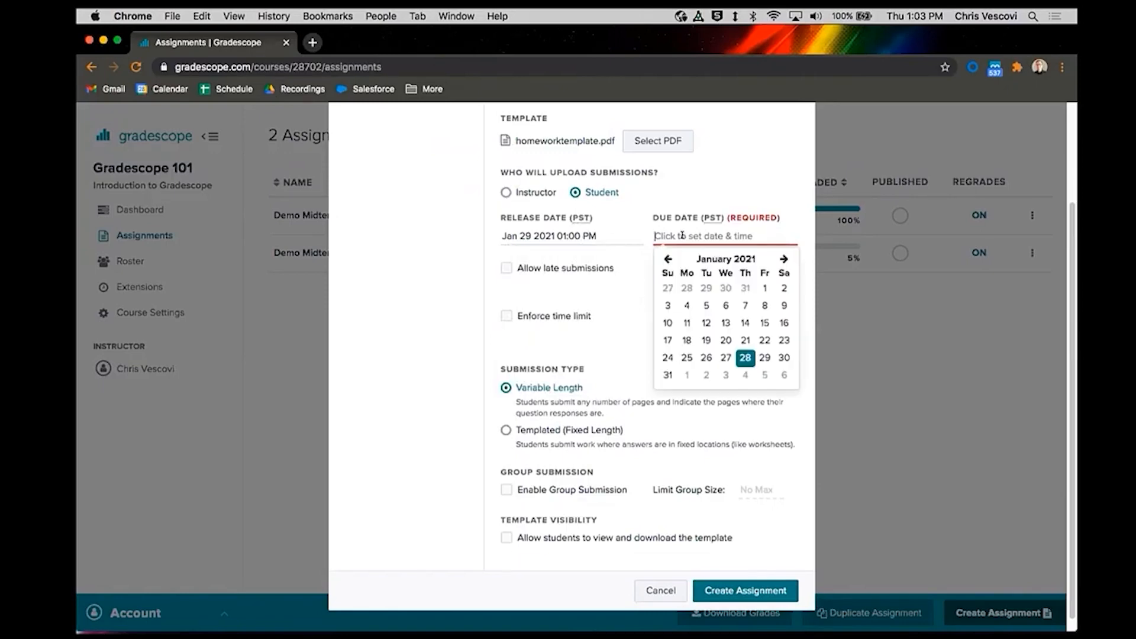
left_click(763, 358)
left_click(704, 223)
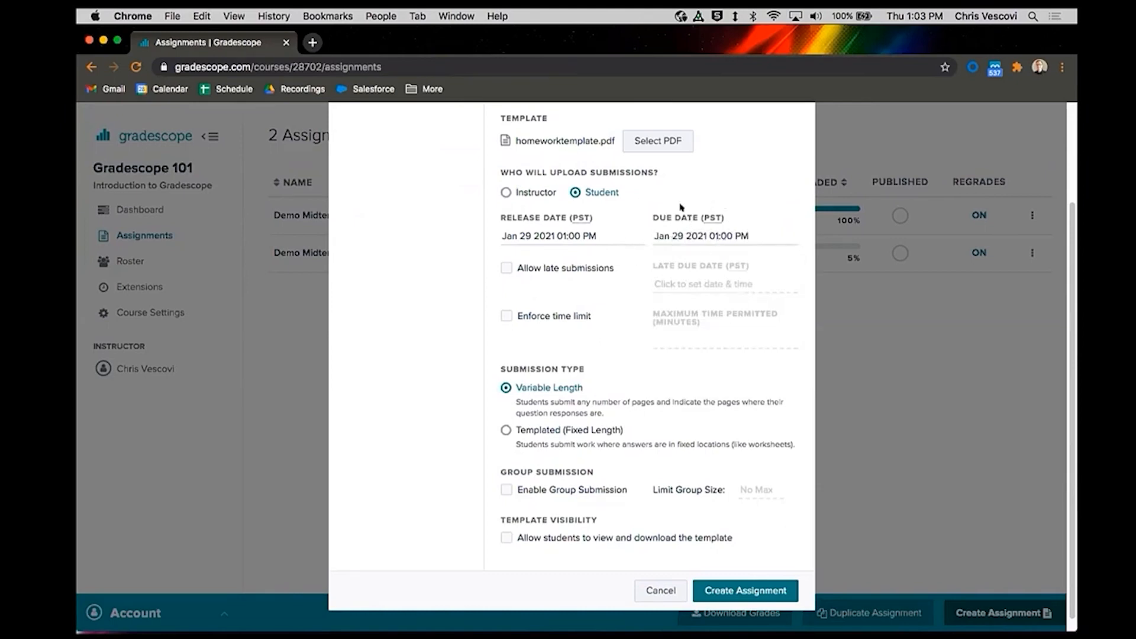
Step: Allow late submissions and set the late due date to Feb 5 2021 01:00 PM
left_click(505, 268)
left_click(683, 283)
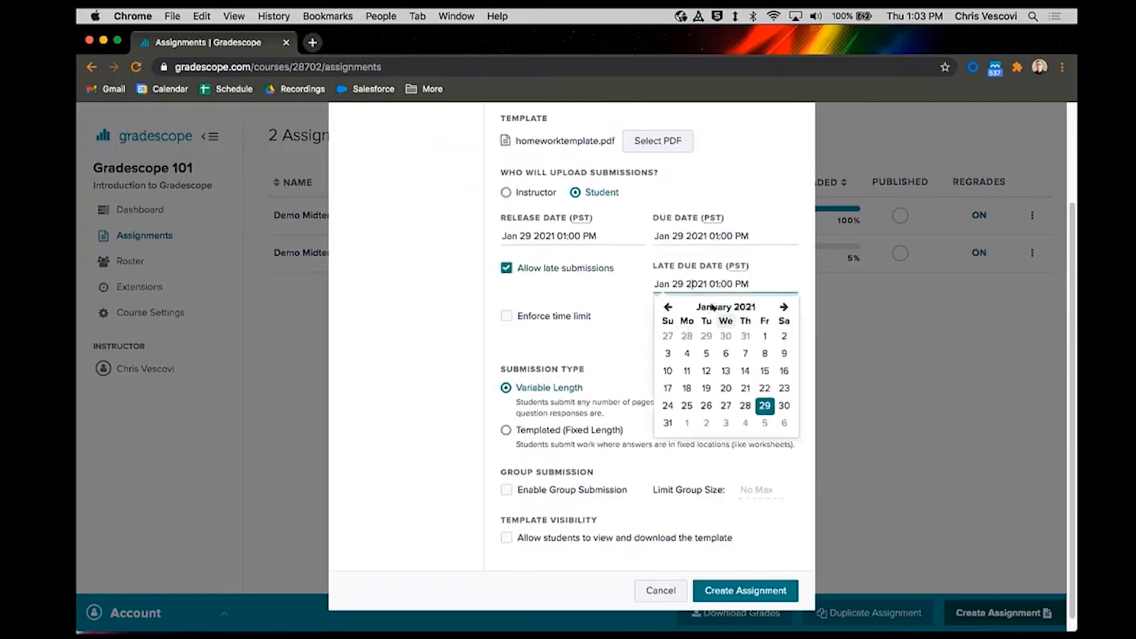
left_click(783, 307)
left_click(752, 337)
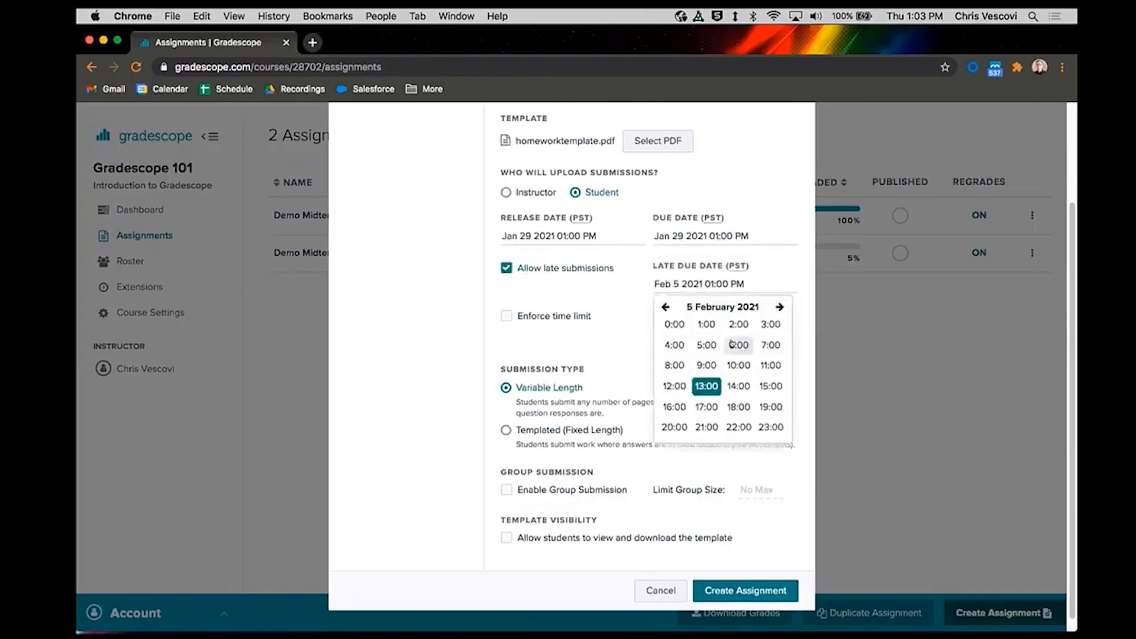
left_click(601, 286)
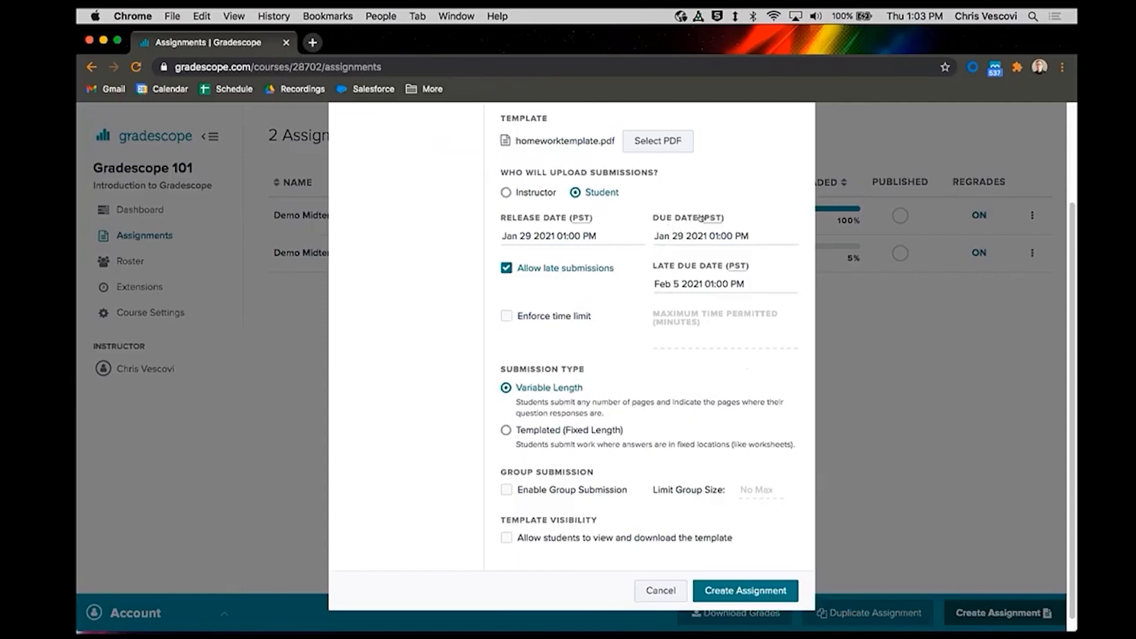
Step: Examine the due date, late submission, time limit and submission type settings of the assignment
mouse_move(701, 218)
scroll(579, 328, "up", 1)
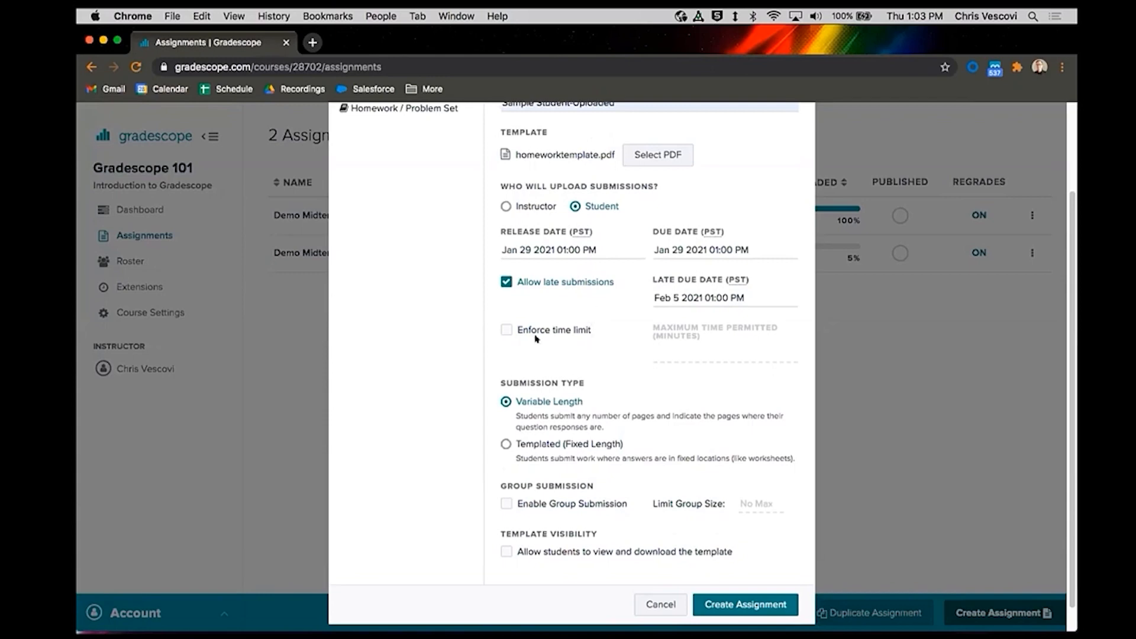
scroll(567, 333, "up", 1)
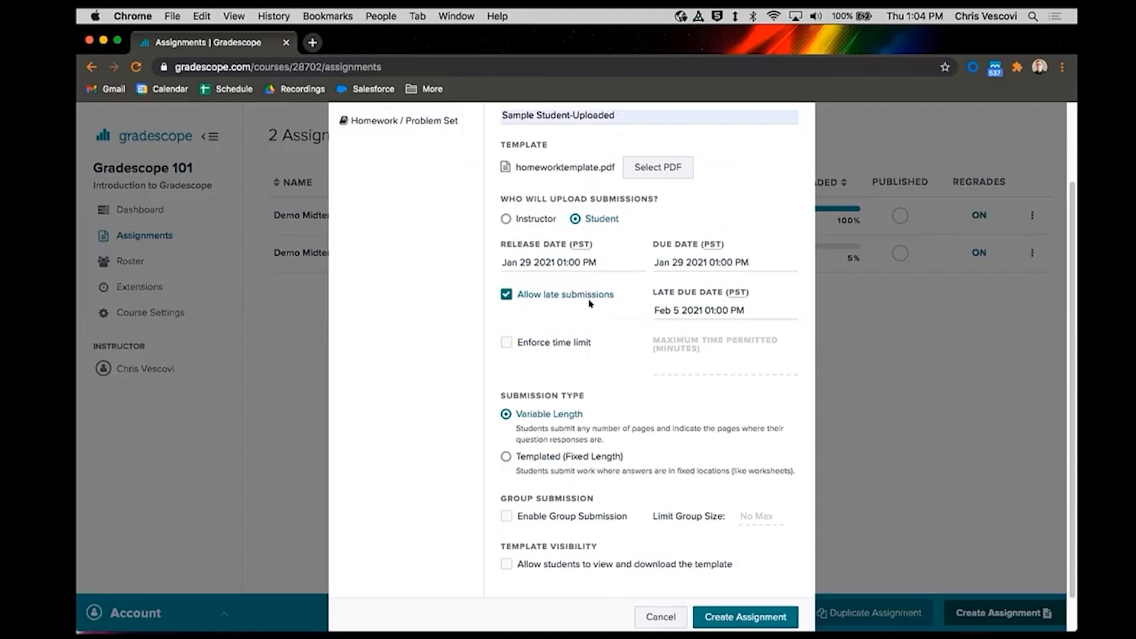
scroll(554, 317, "down", 2)
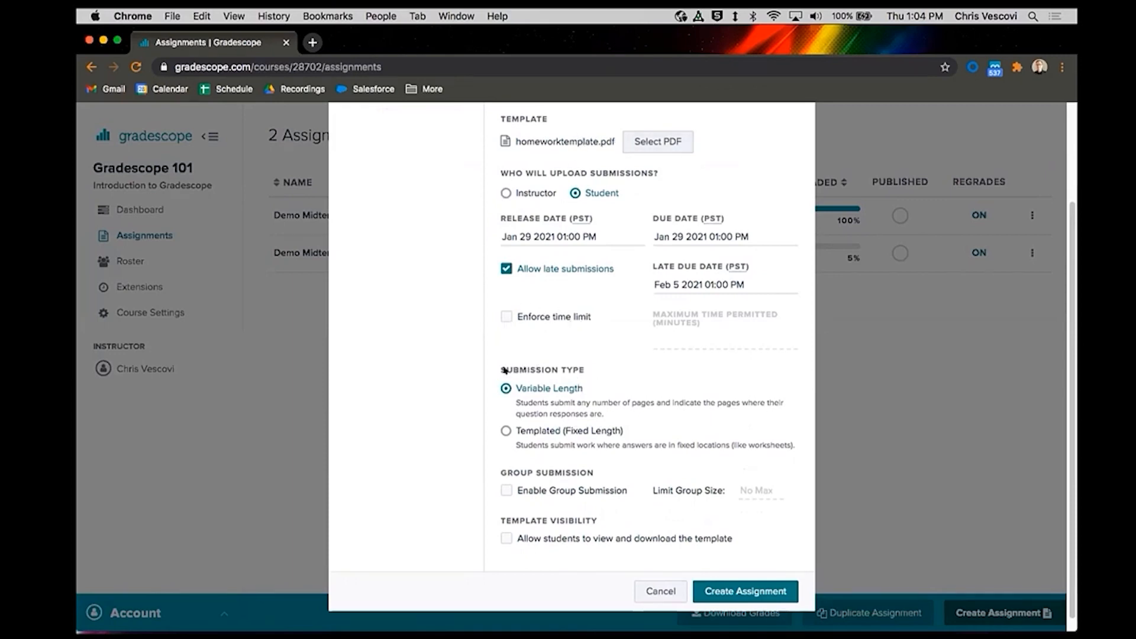
left_click_drag(496, 370, 595, 372)
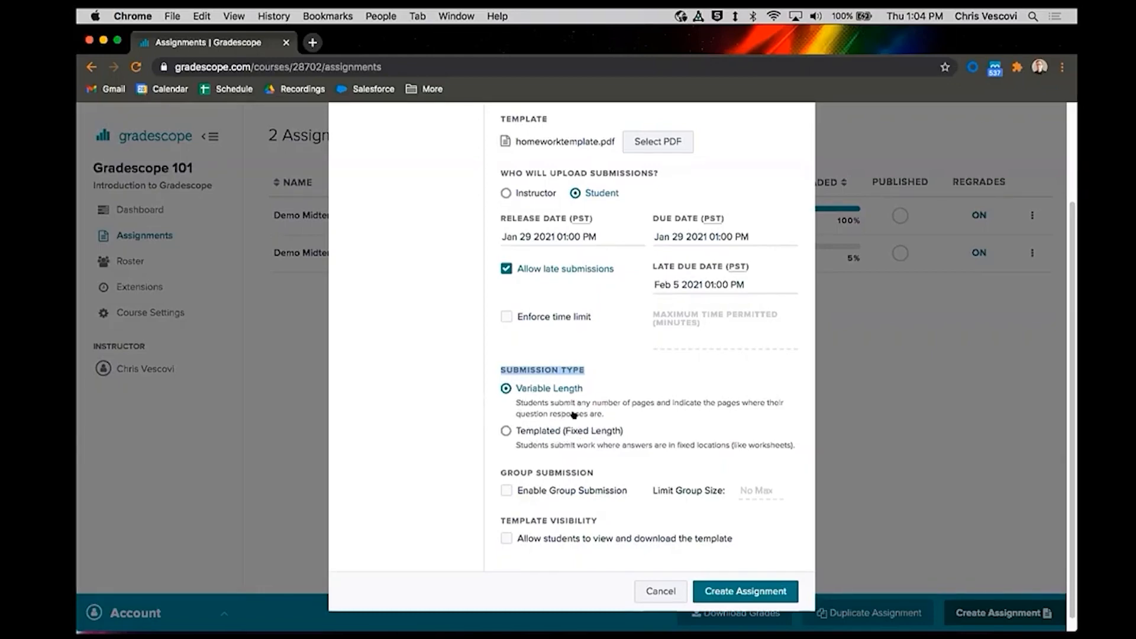
scroll(577, 414, "down", 1)
Step: Try out group submission with a group size limit of 3 and switch it back off
left_click_drag(501, 459, 595, 460)
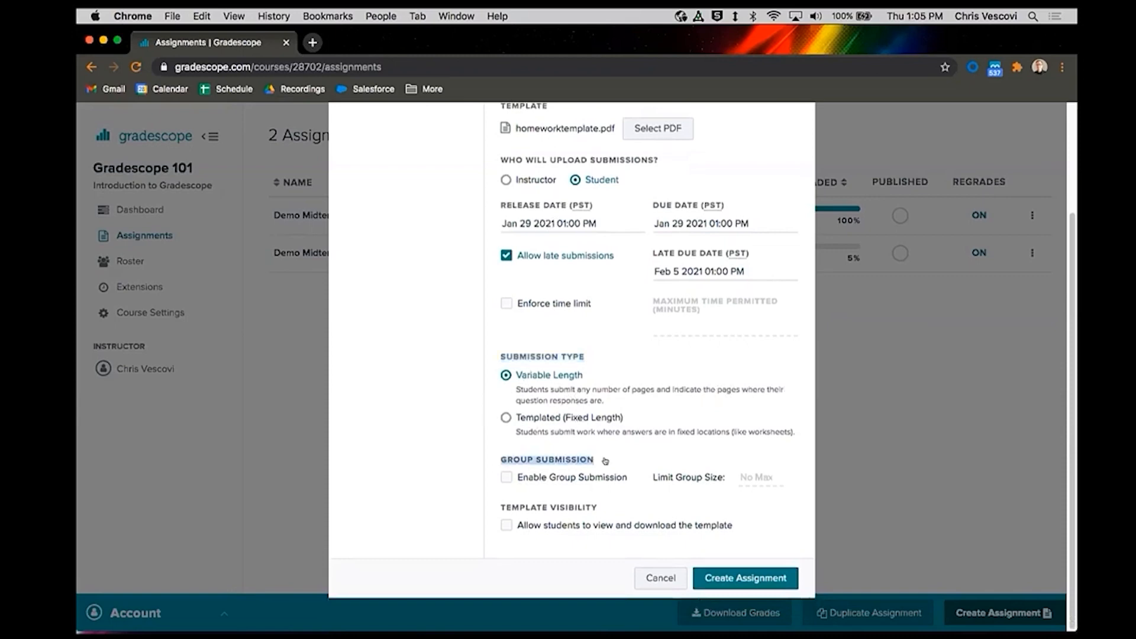
left_click(530, 477)
left_click(769, 476)
type("3")
left_click(759, 463)
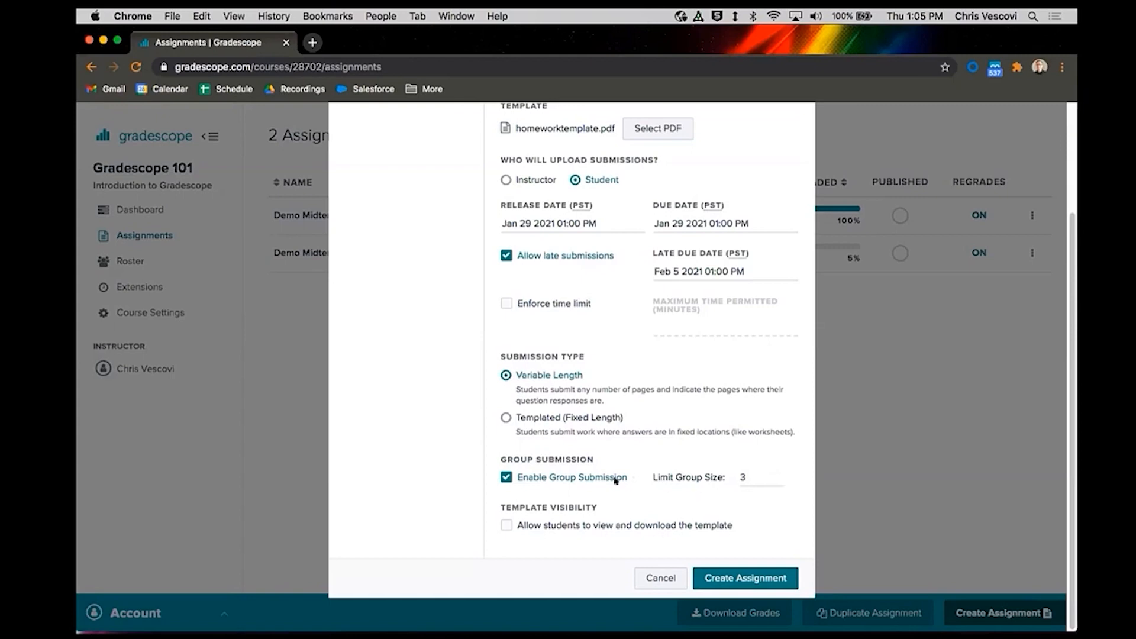
left_click(507, 476)
Step: Allow students to view and download the template and review the assignment settings
left_click_drag(497, 507, 604, 506)
left_click(500, 522)
scroll(615, 228, "up", 1)
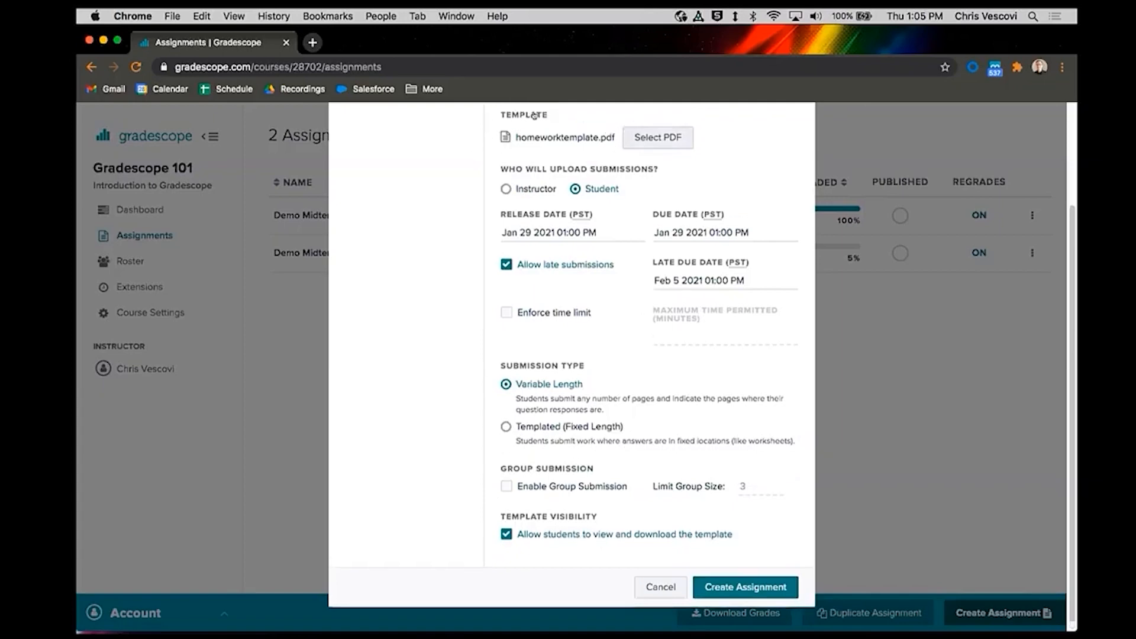
scroll(666, 375, "down", 1)
scroll(641, 350, "up", 3)
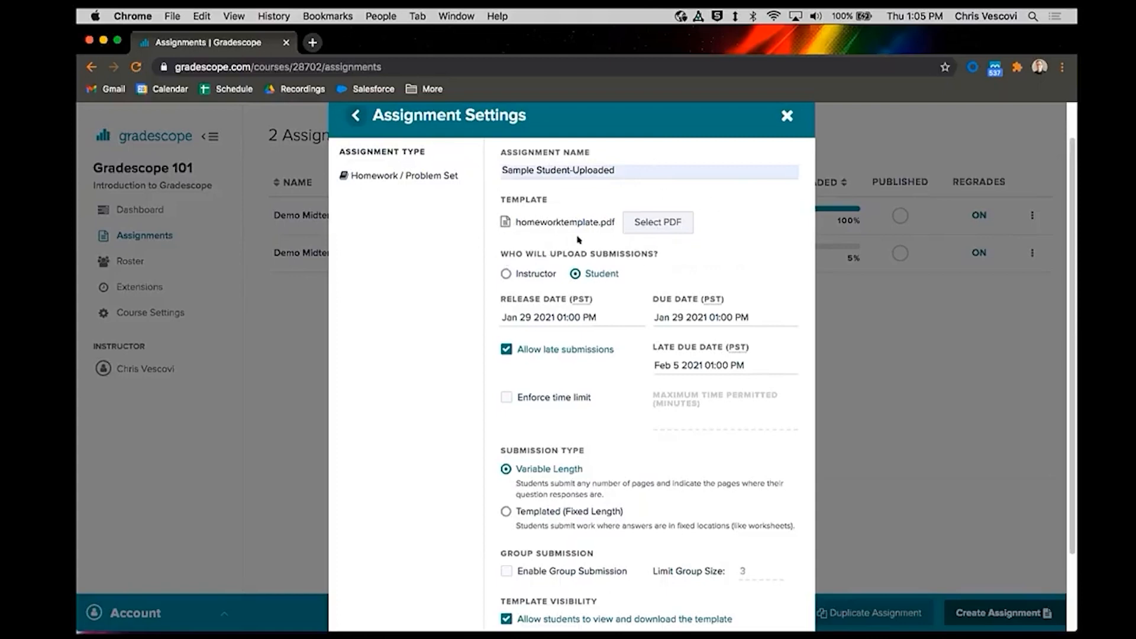
scroll(580, 234, "down", 2)
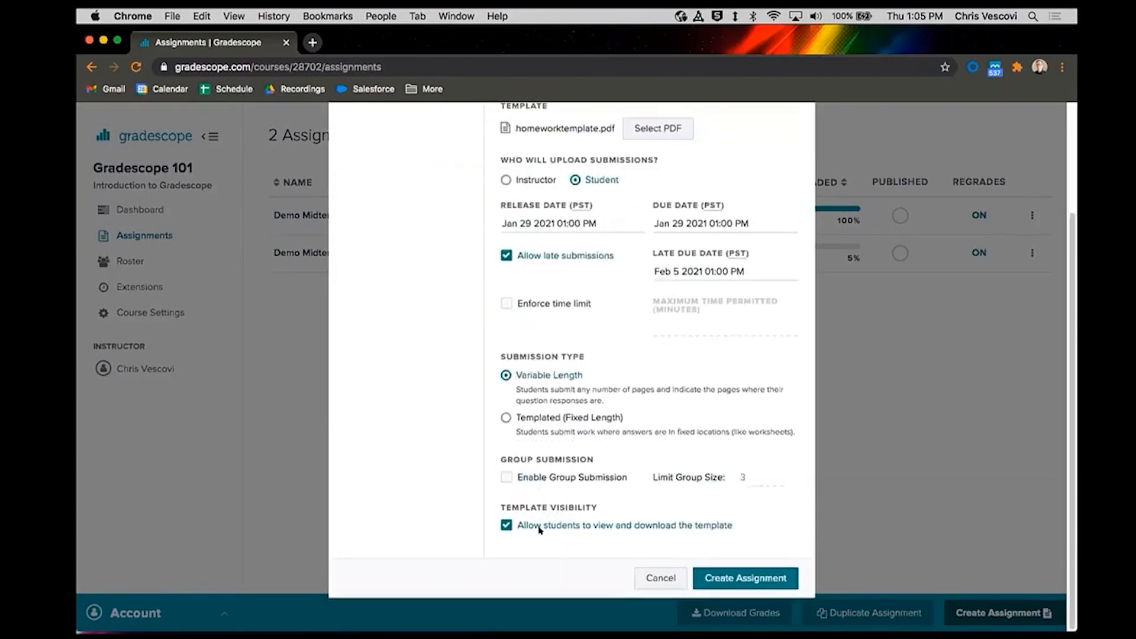
Step: Create the Sample Student-Uploaded assignment with students allowed to view and download the template
left_click_drag(541, 526, 712, 530)
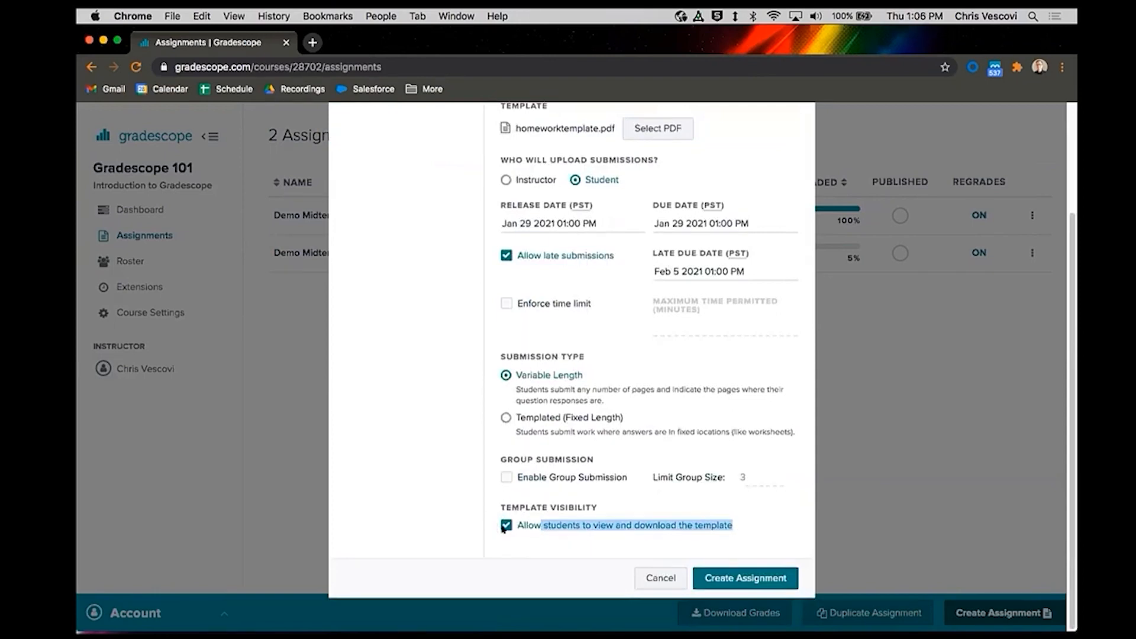
left_click(772, 541)
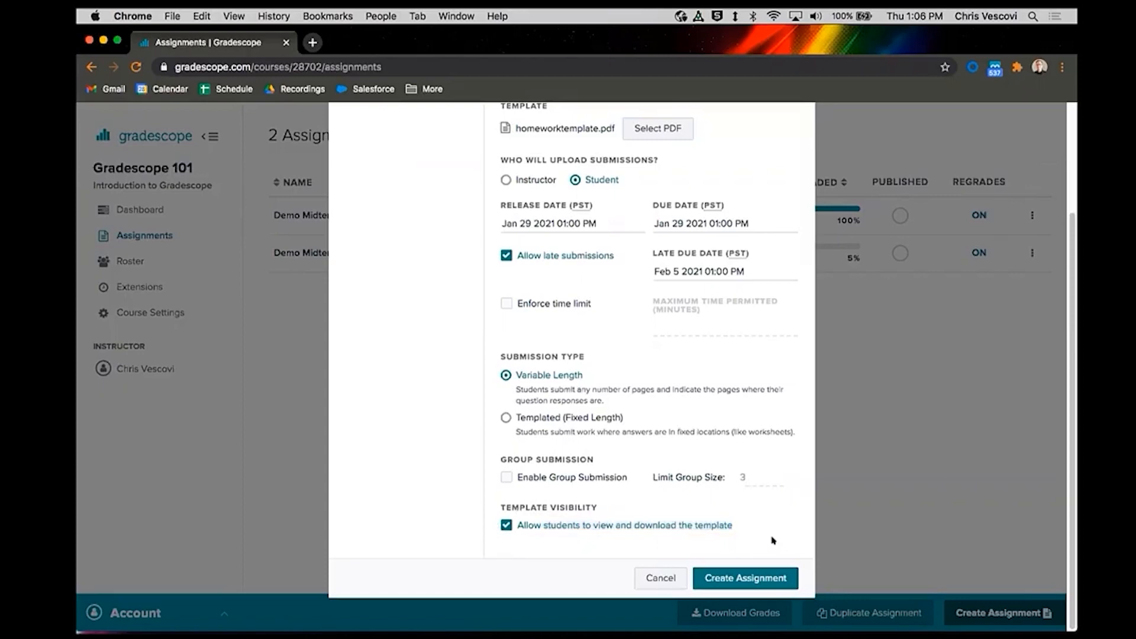
left_click(719, 577)
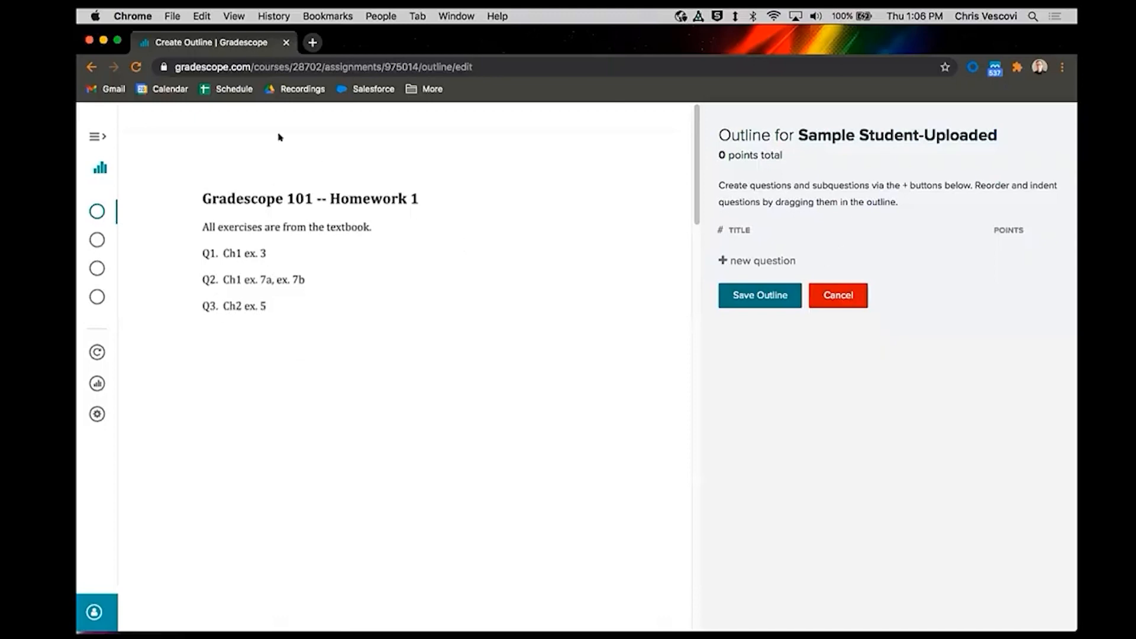
Step: Add three questions to the assignment outline, with two subquestions under question 2
left_click(768, 260)
left_click(745, 286)
left_click(745, 309)
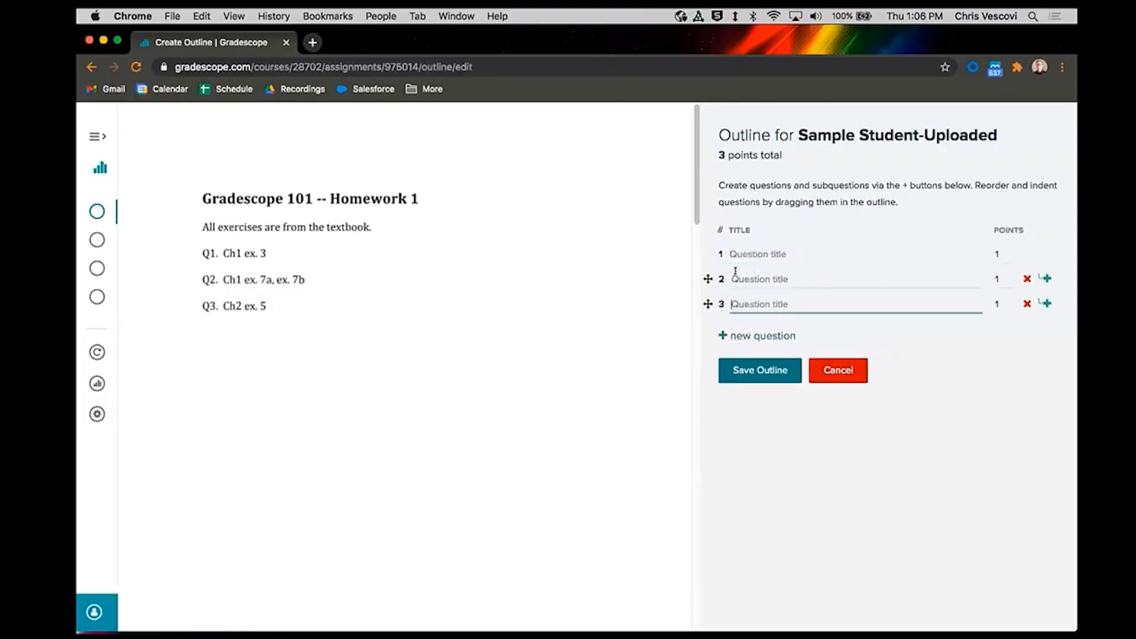
left_click(1044, 278)
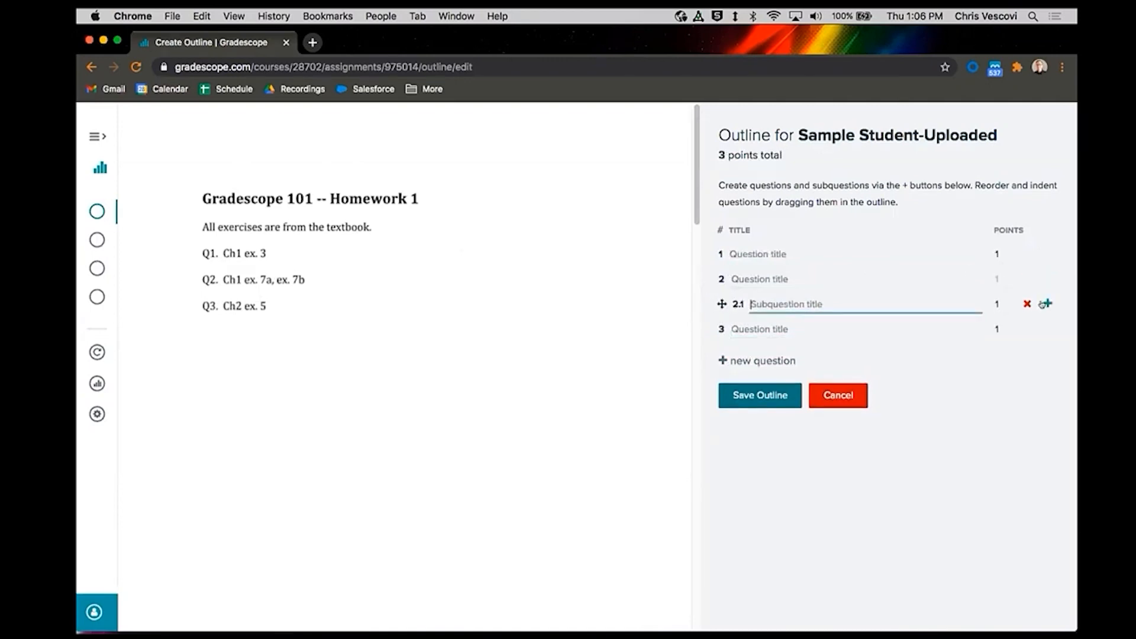
left_click(1045, 303)
Step: Title question 1 "Ch1 ex.3" and question 2 "Math #" in the outline
left_click(779, 253)
type("Ch1 ex.3")
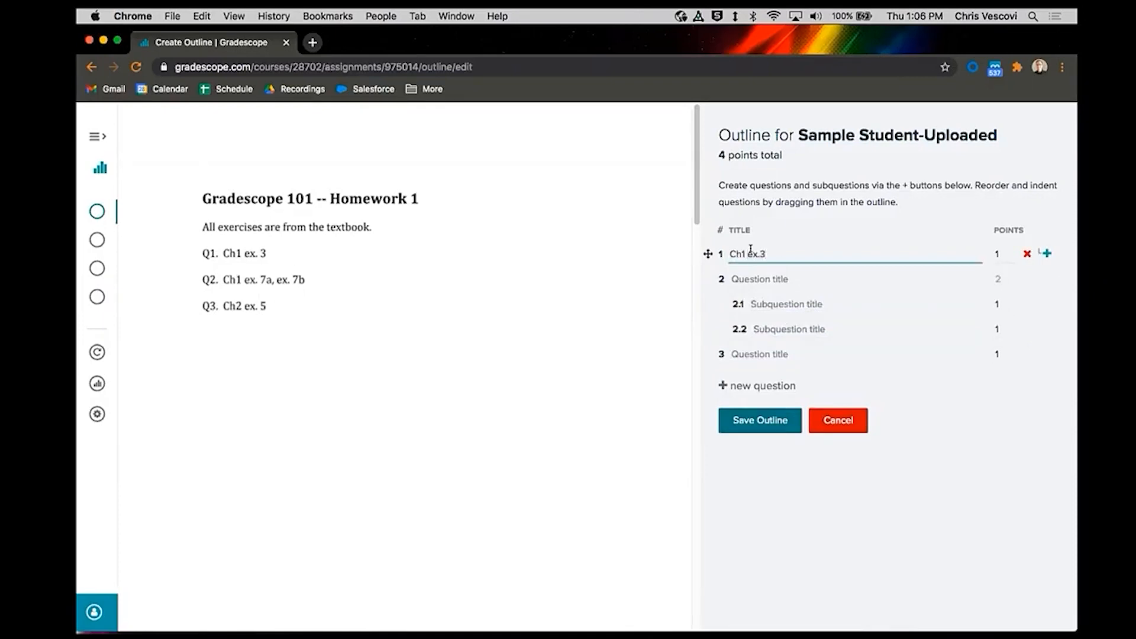
left_click(770, 277)
type("Math #")
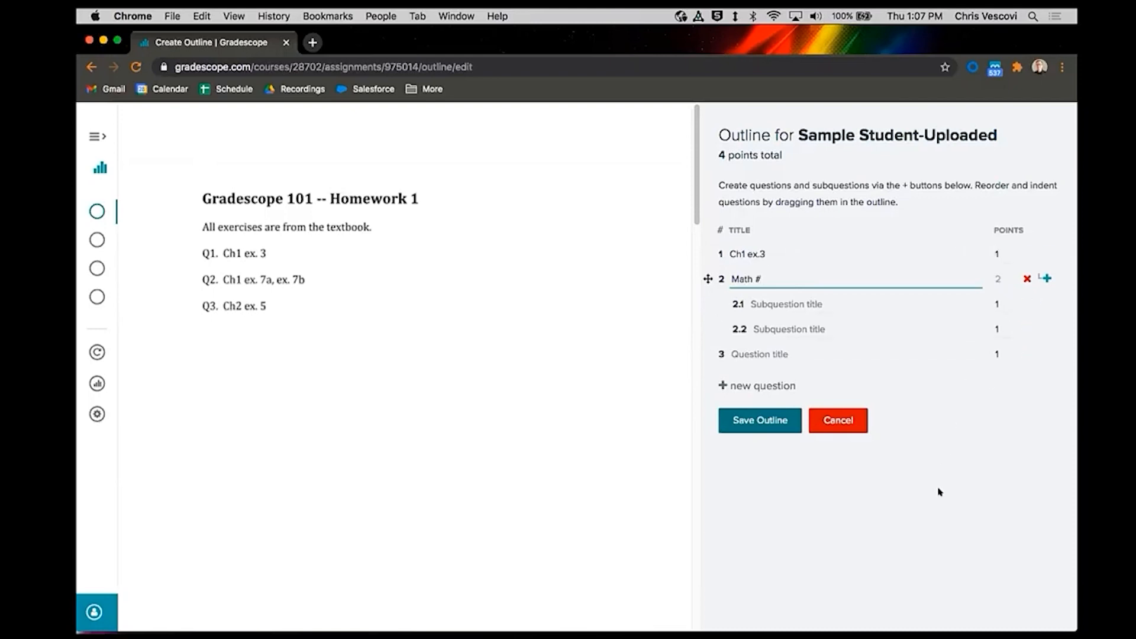
Step: Set question 3 to 3 points and save the outline
left_click(996, 353)
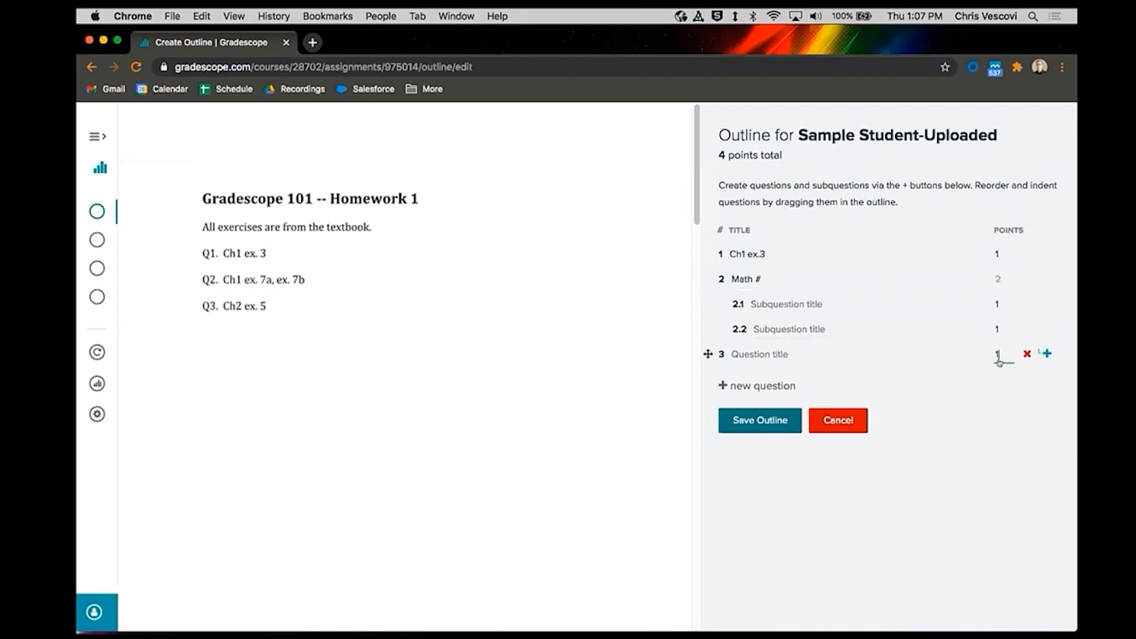
key("BackSpace")
type("3")
left_click(926, 461)
left_click(754, 421)
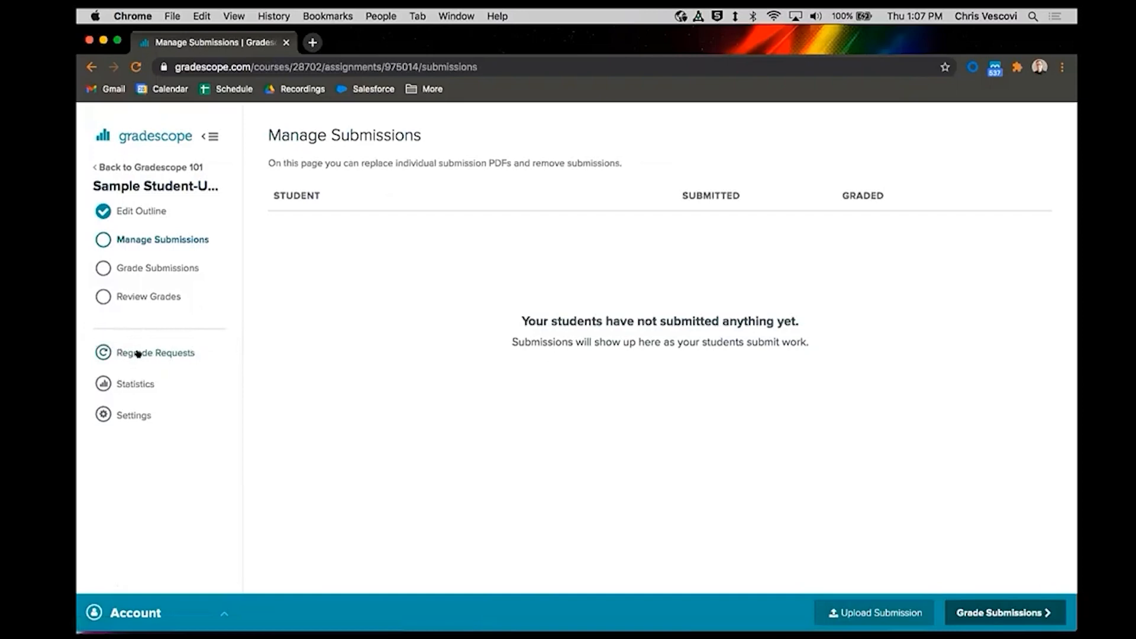
Step: Examine the assignment's regrade request settings, including the option to disable regrade requests, and leave them without saving
left_click(154, 353)
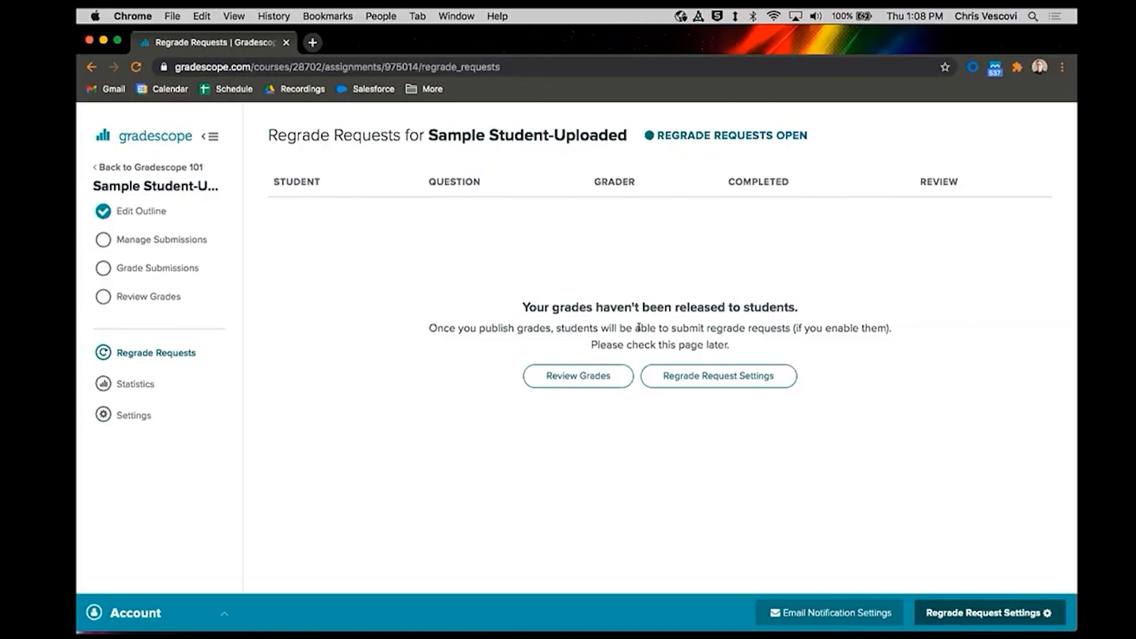
left_click(681, 375)
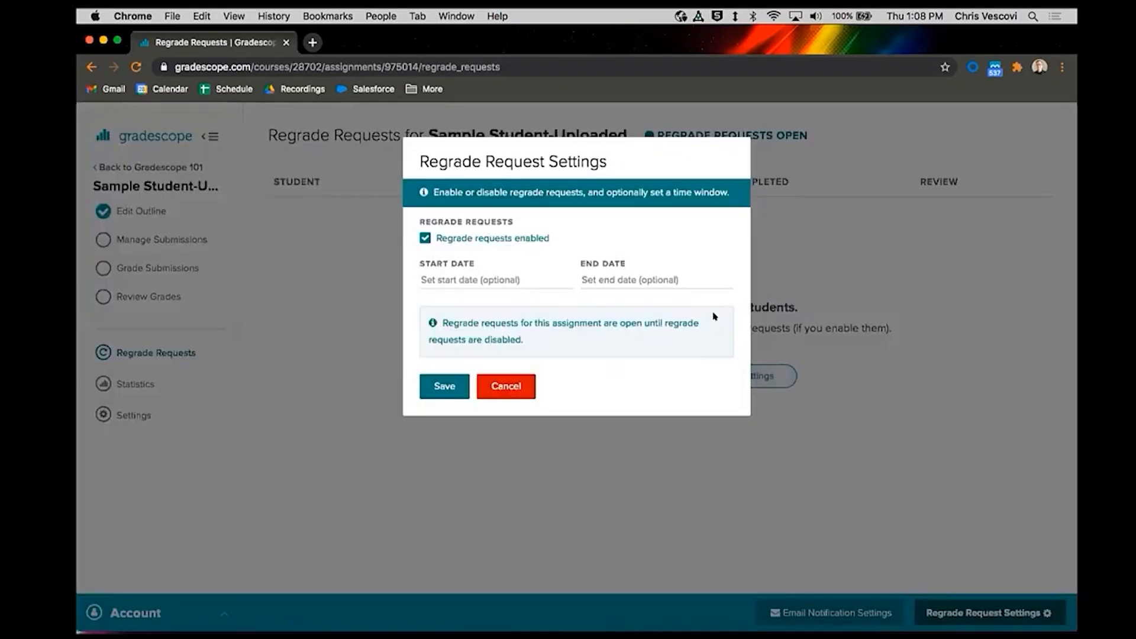
left_click(424, 238)
left_click(423, 238)
left_click(508, 392)
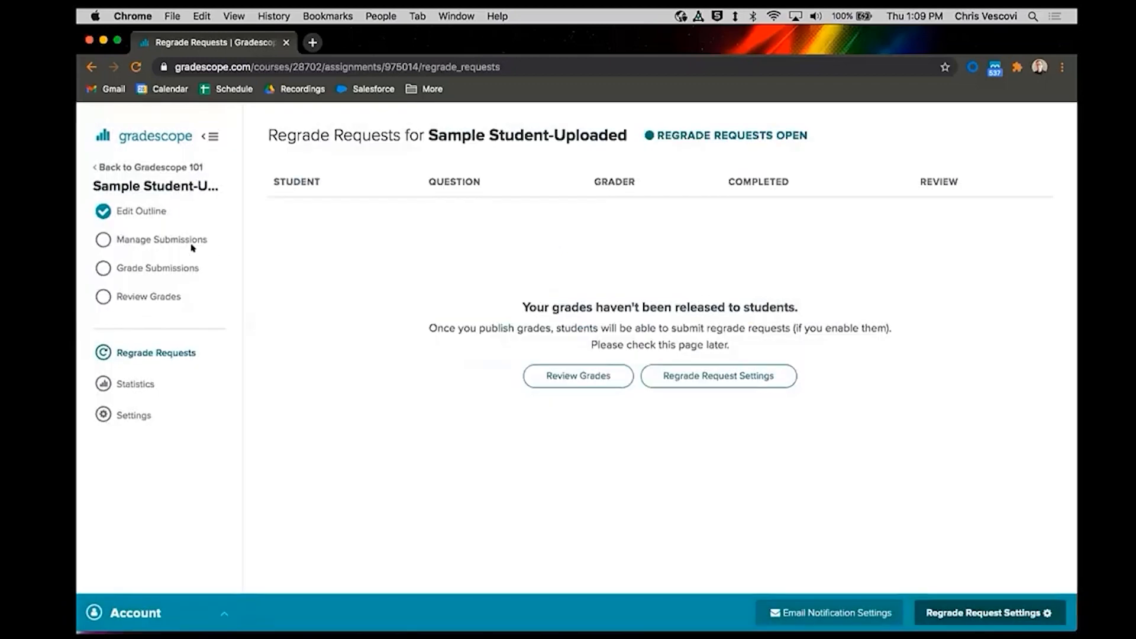
Step: Return to the submissions page, check the student's course dashboard in Firefox for the assignment, and switch back to Chrome
left_click(170, 240)
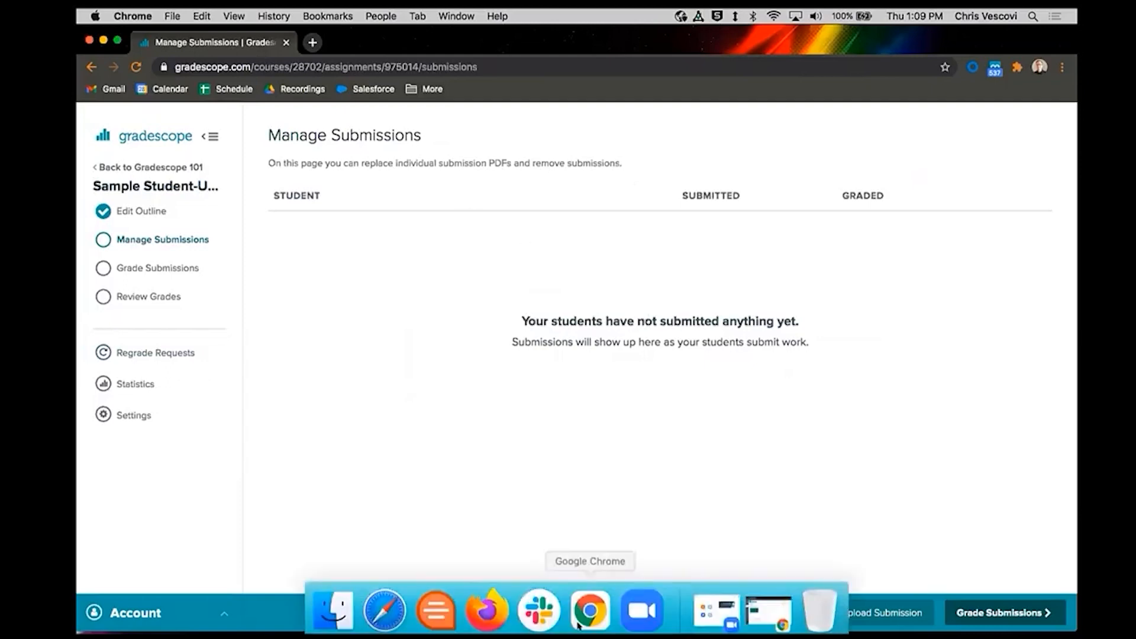
left_click(482, 603)
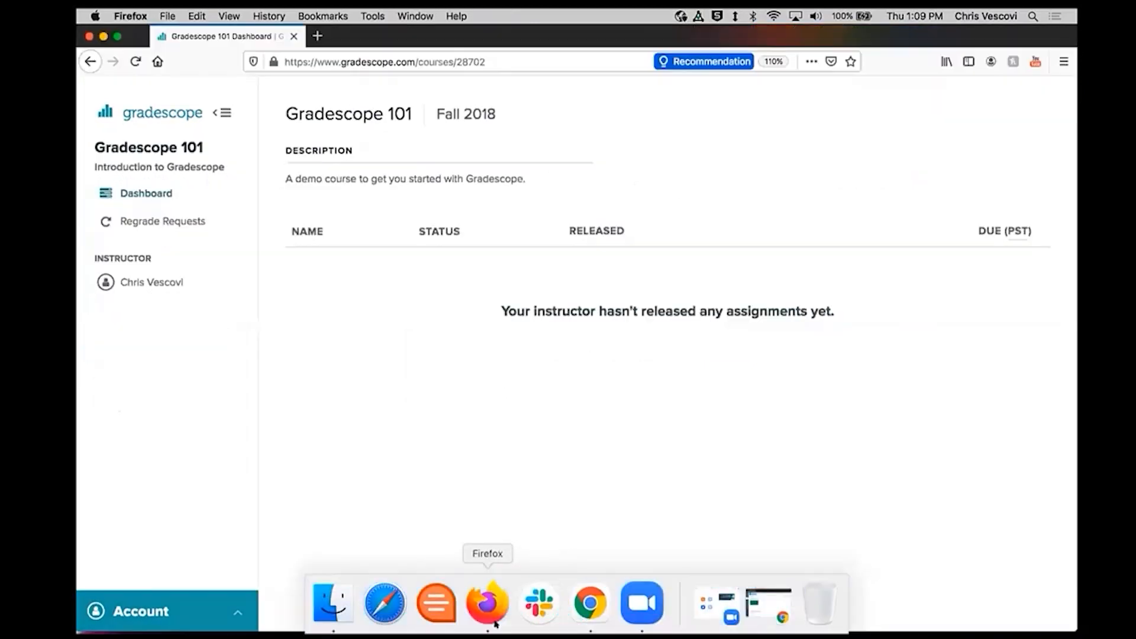
left_click(135, 62)
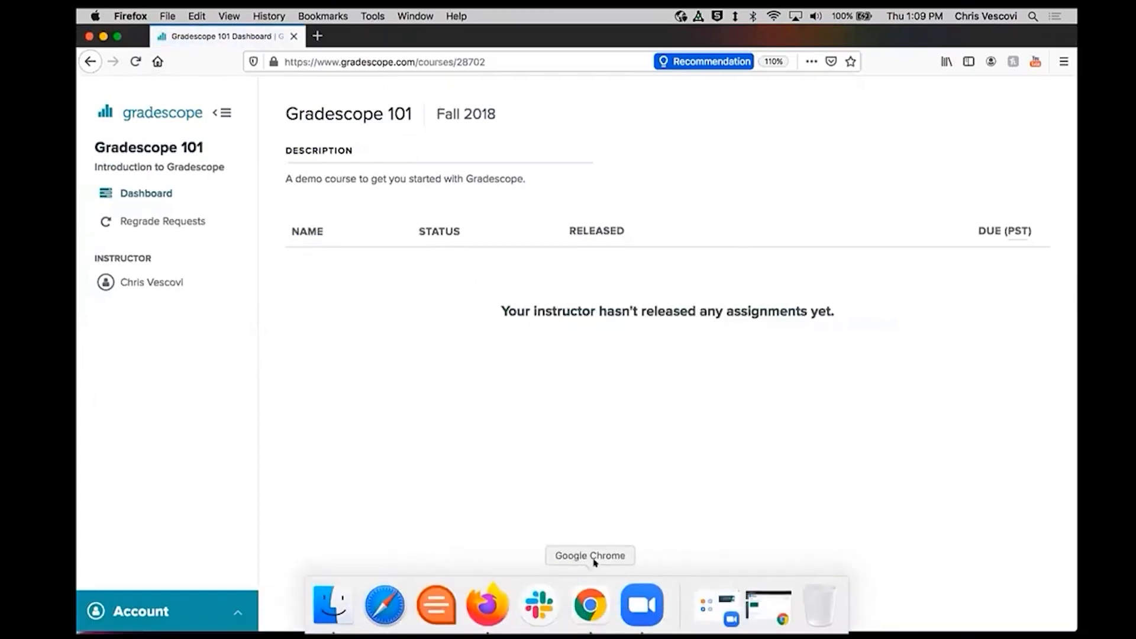
right_click(590, 603)
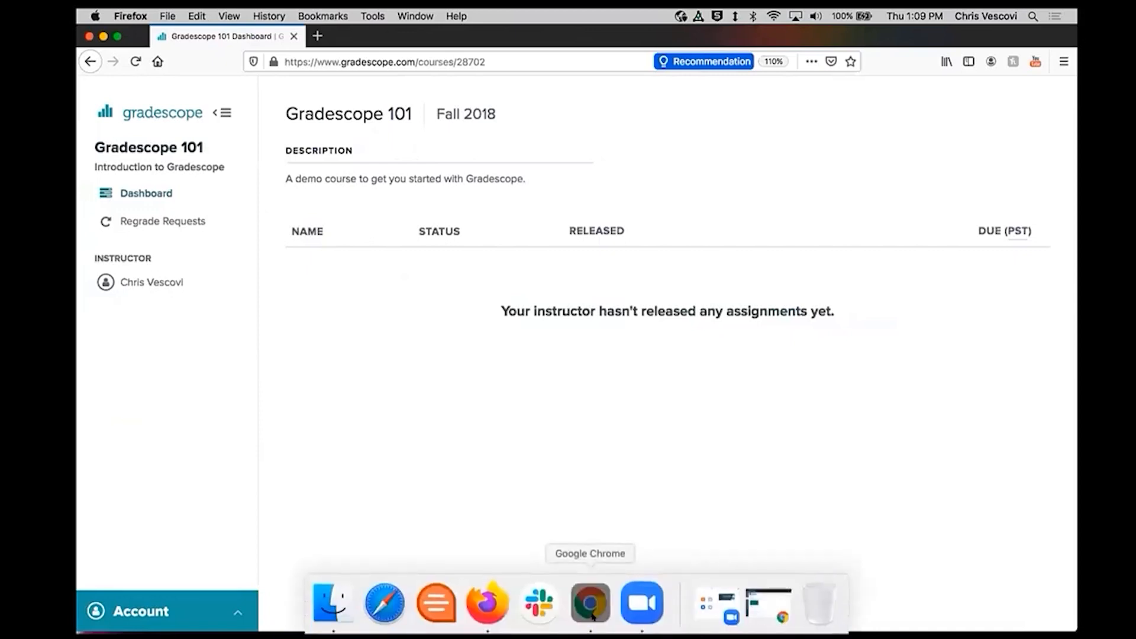
left_click(589, 603)
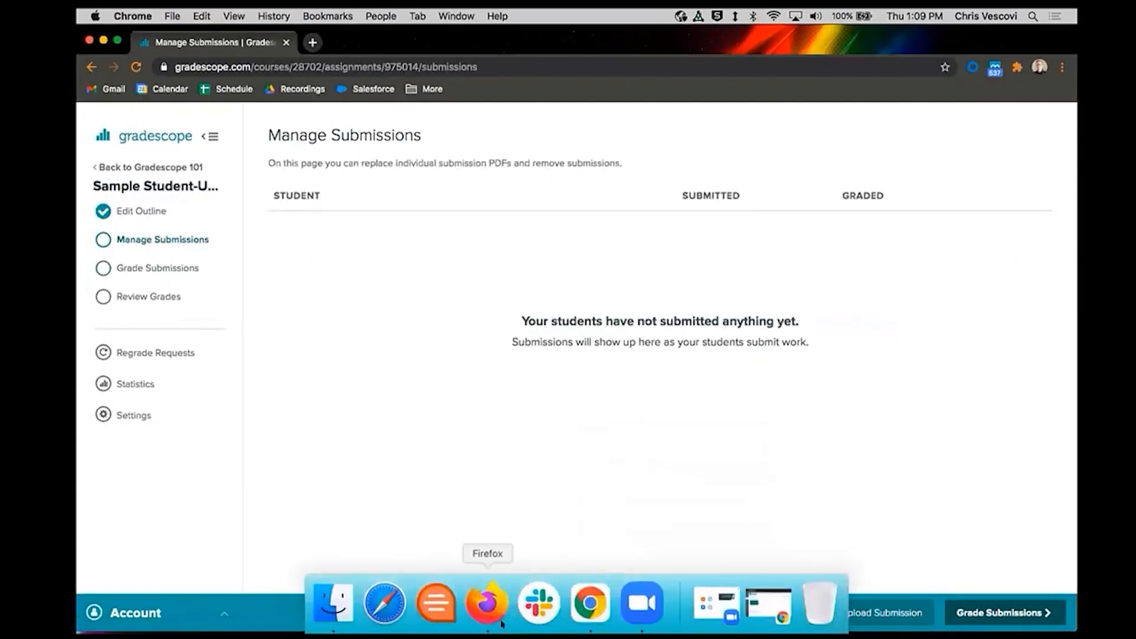
left_click(487, 603)
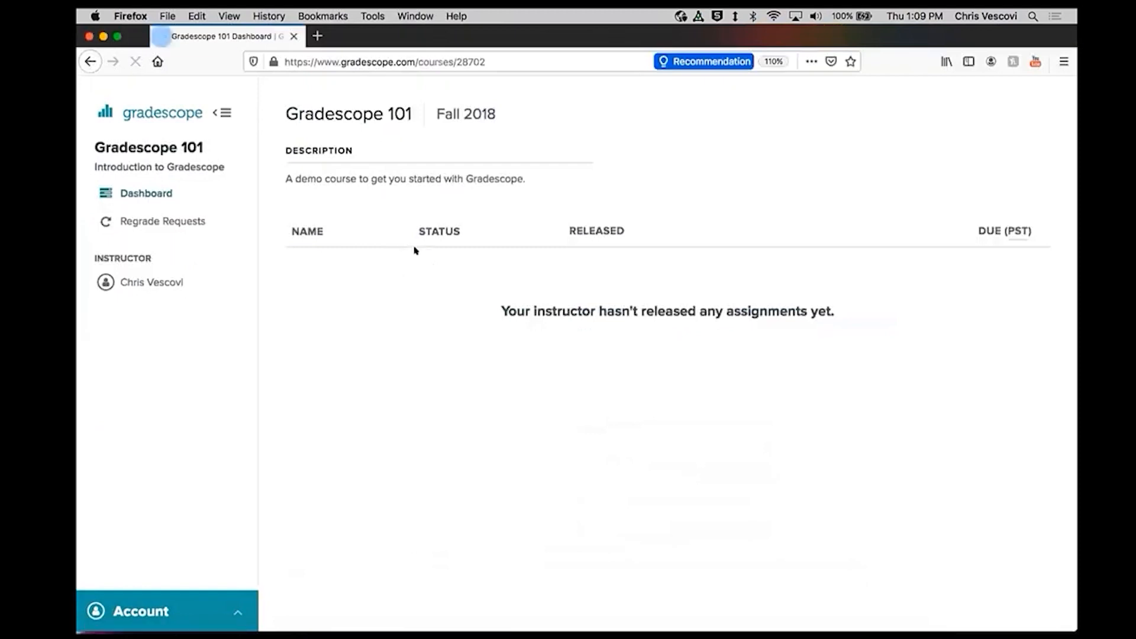
left_click(590, 603)
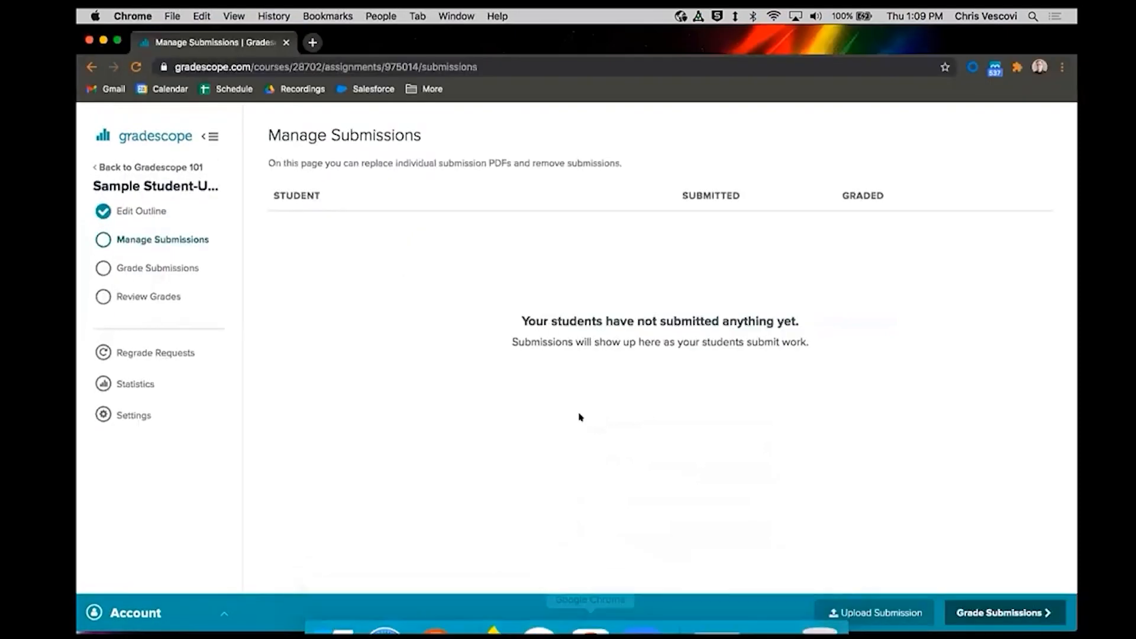
Step: Save the outline again, set the assignment's due date to Jan 31 2021 01:00 PM and save the settings
left_click(140, 214)
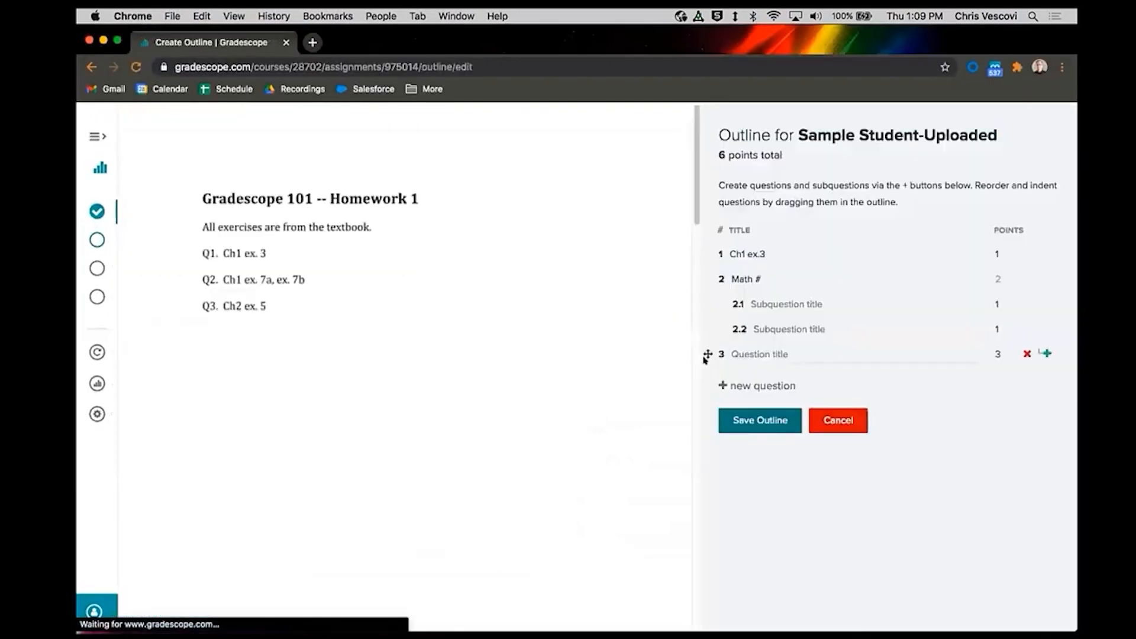
left_click(762, 424)
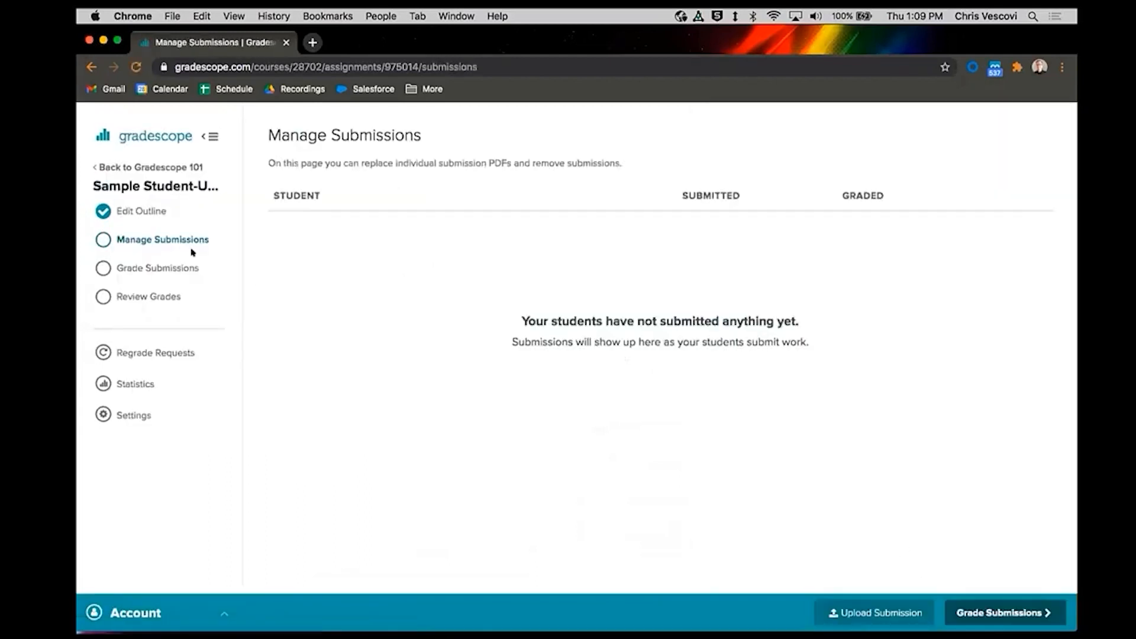
left_click(124, 416)
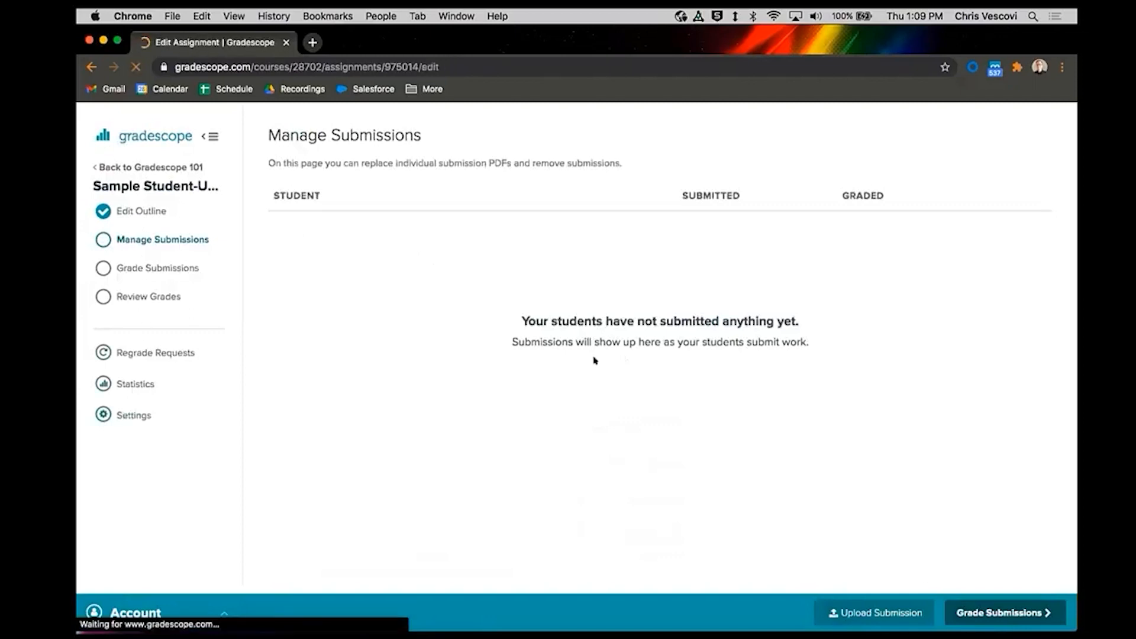
scroll(414, 340, "down", 1)
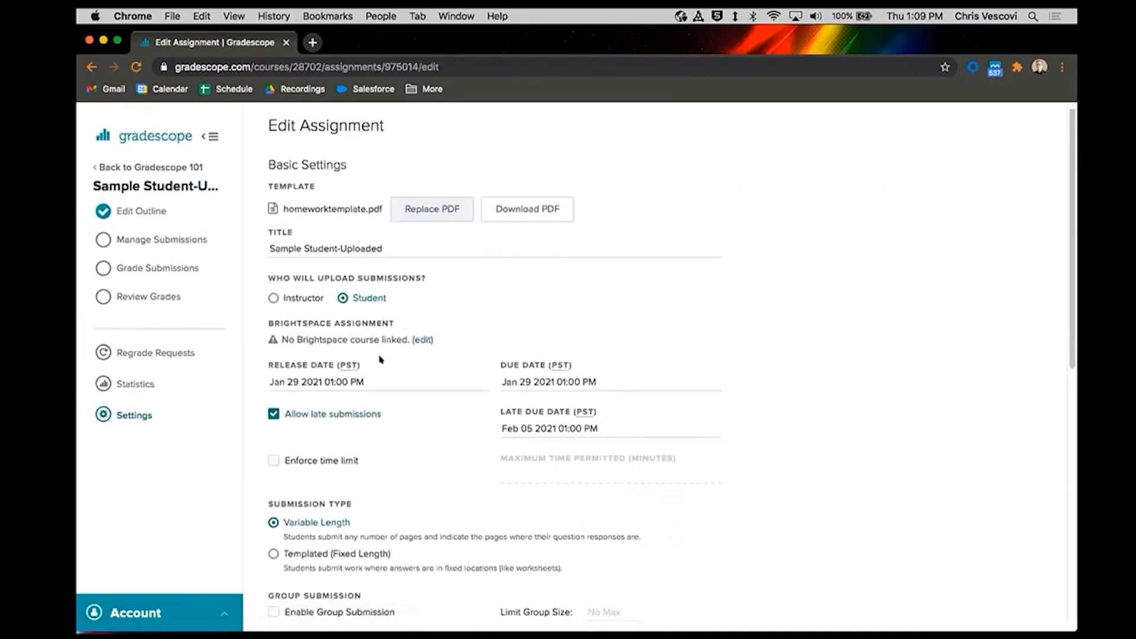
left_click(380, 382)
left_click(571, 381)
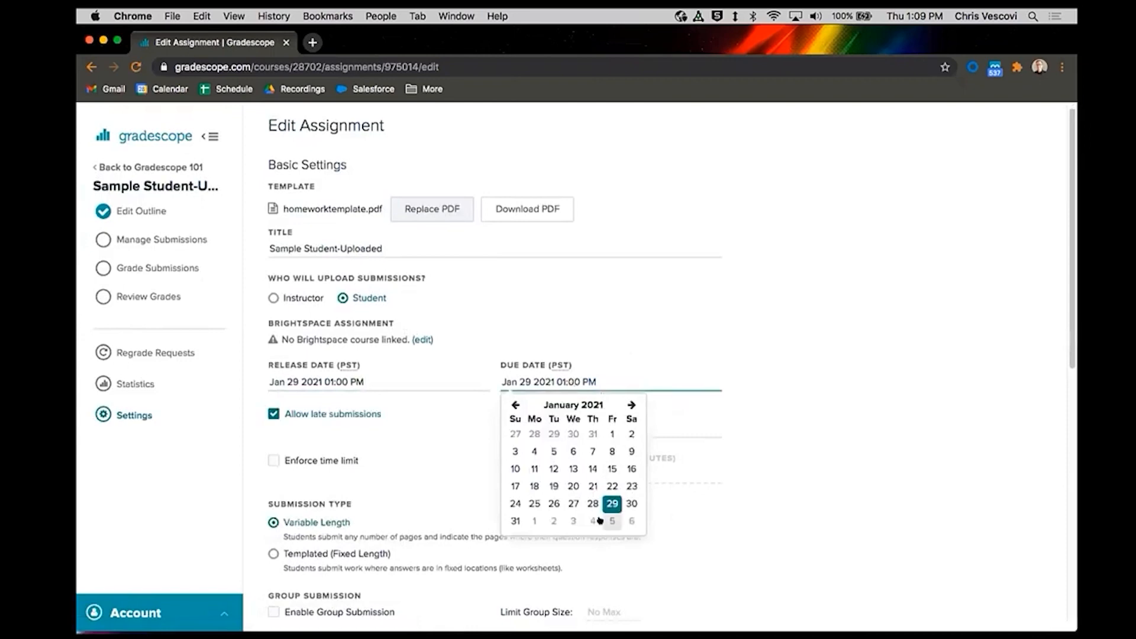
left_click(515, 521)
left_click(553, 481)
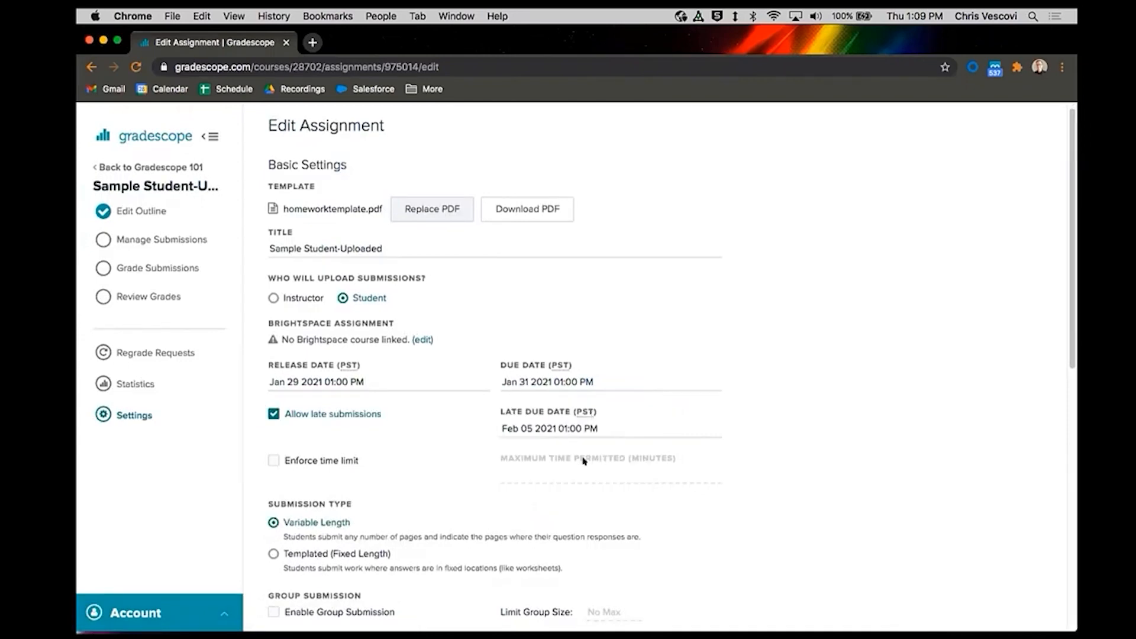
scroll(583, 460, "down", 10)
left_click(291, 523)
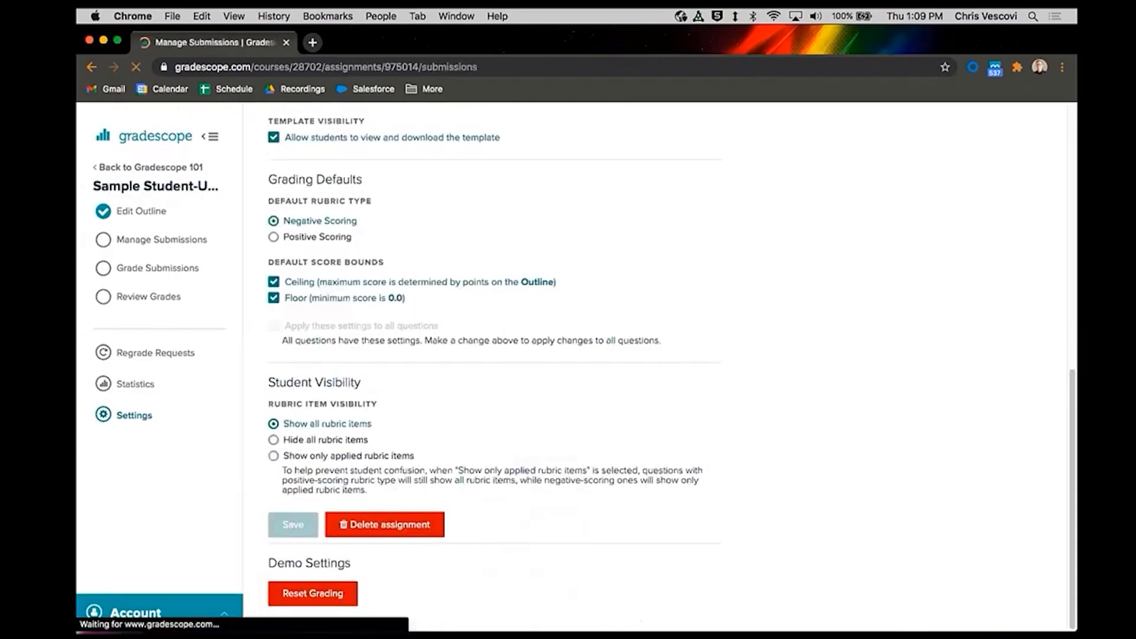
Step: Reload the student's course dashboard in Firefox to look for the assignment, and return to Chrome
left_click(484, 603)
left_click(136, 61)
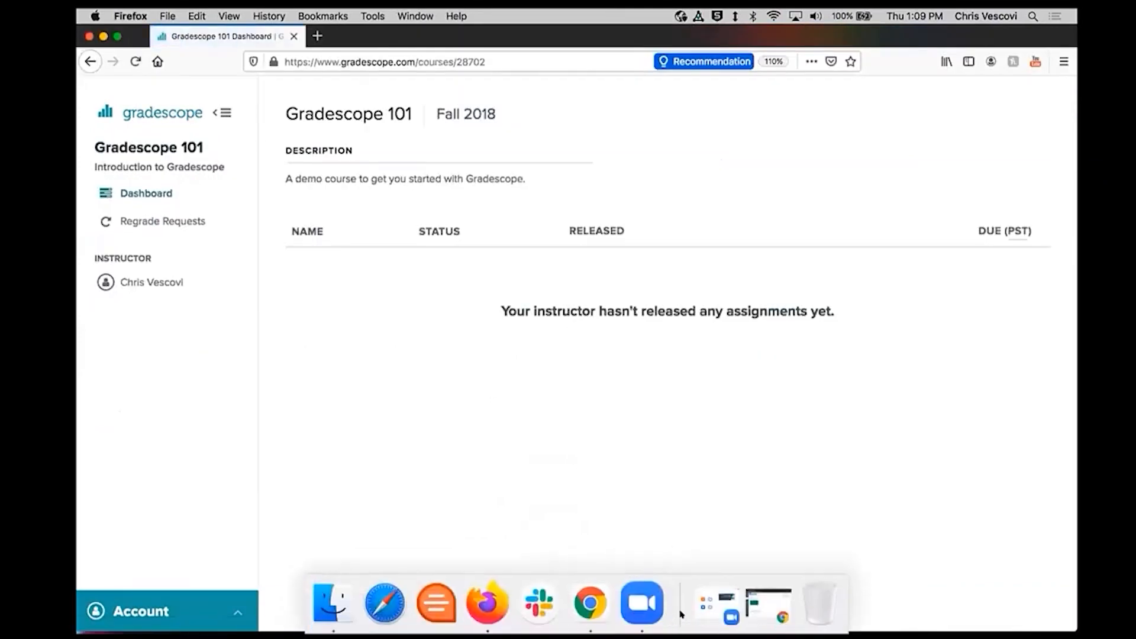
left_click(588, 604)
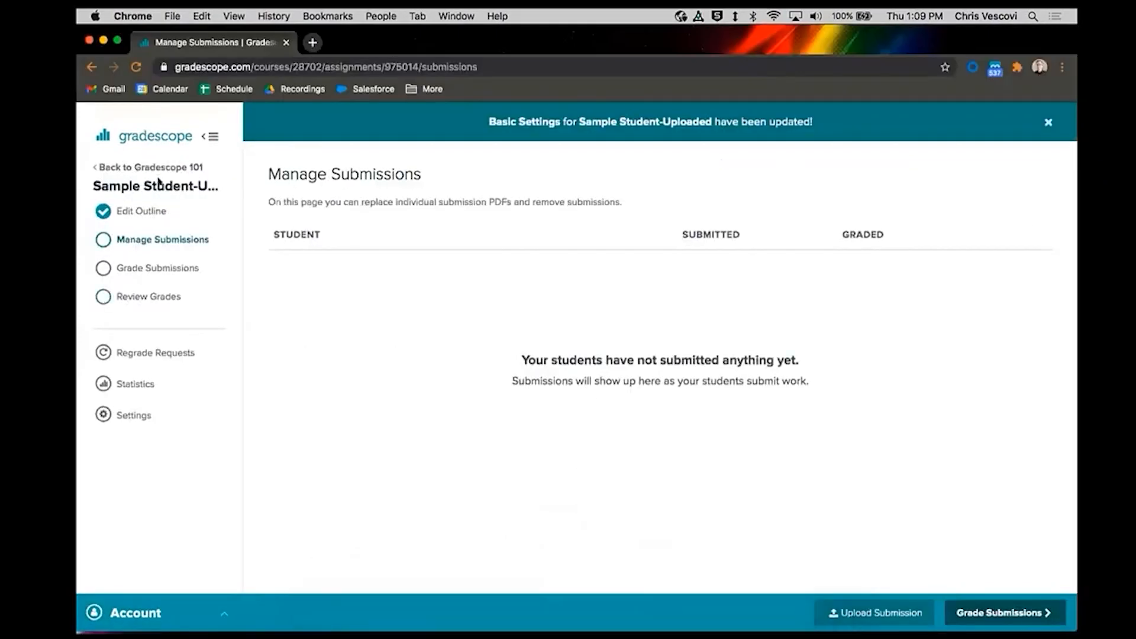
Step: Set the assignment's release date to Jan 27 2021 01:00 PM and save the settings
left_click(126, 408)
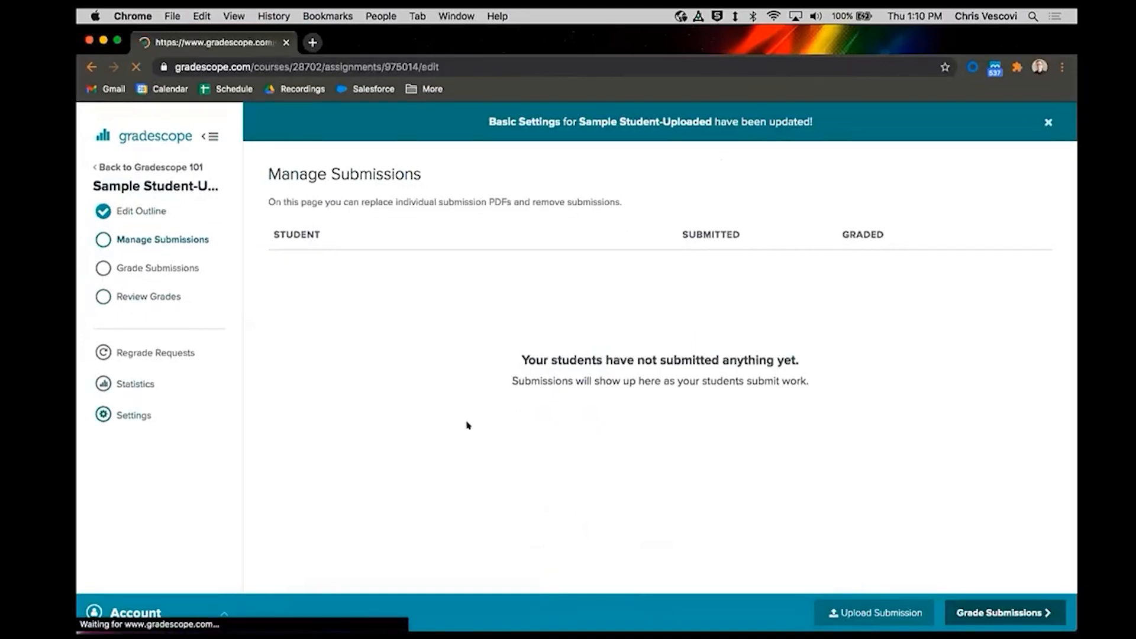
left_click(294, 385)
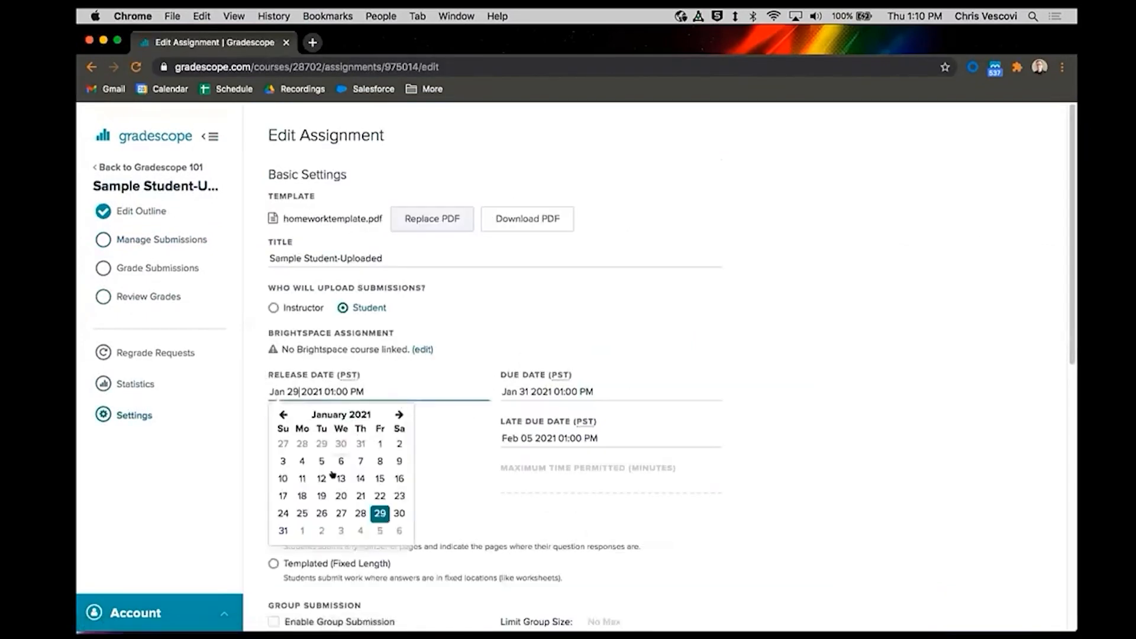
left_click(332, 515)
scroll(701, 314, "down", 10)
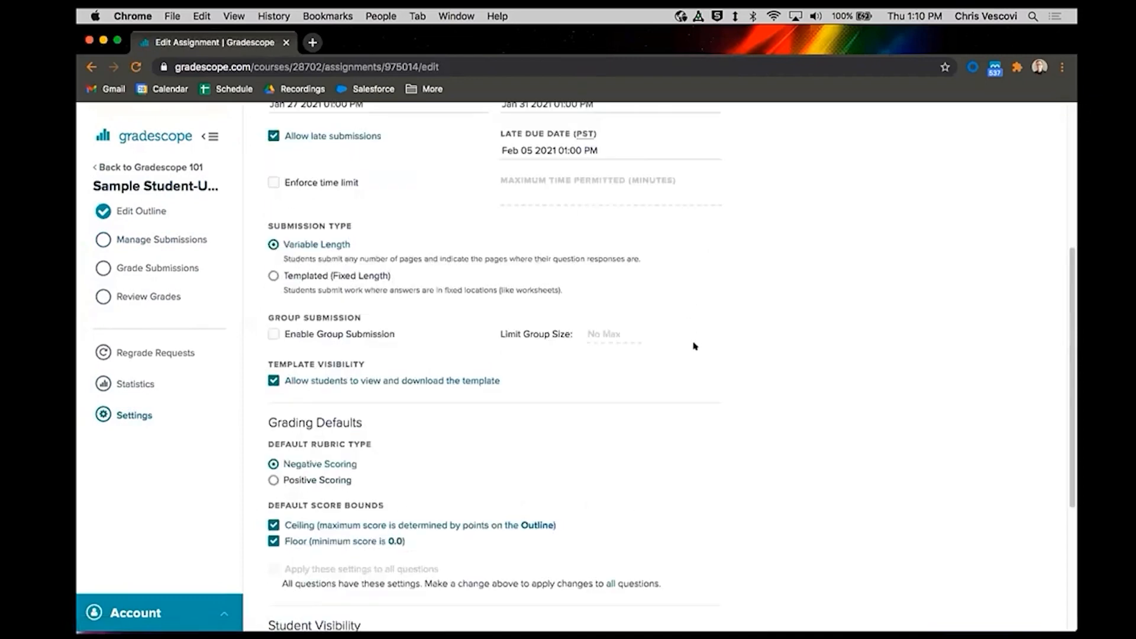
left_click(292, 524)
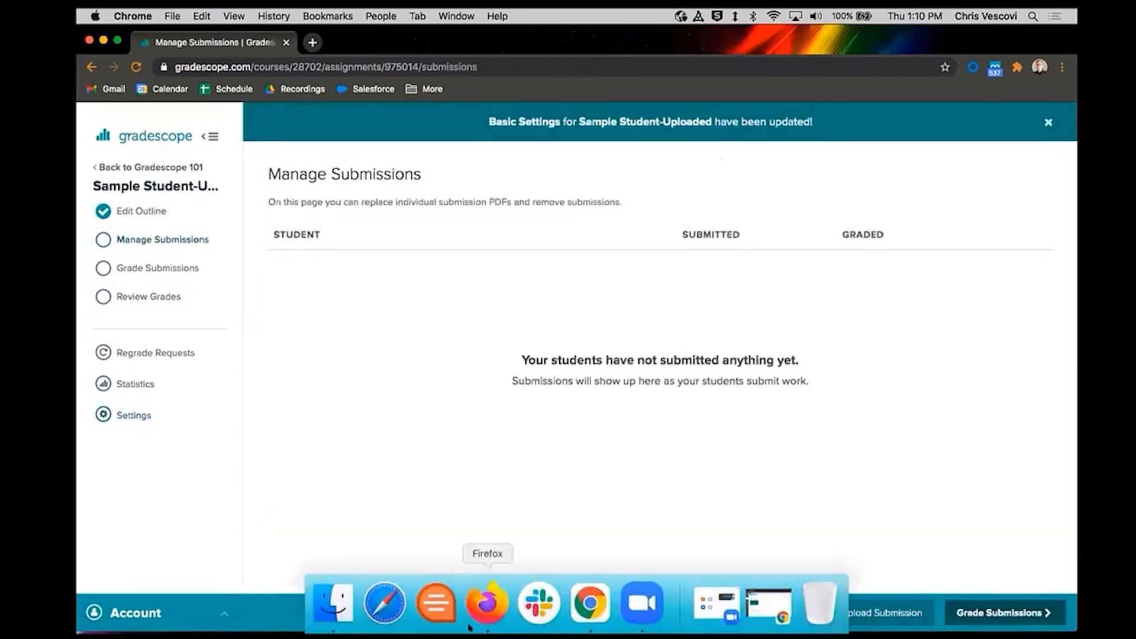
Step: Switch to the student's dashboard in Firefox and start an image submission for Sample Student-Uploaded
left_click(473, 618)
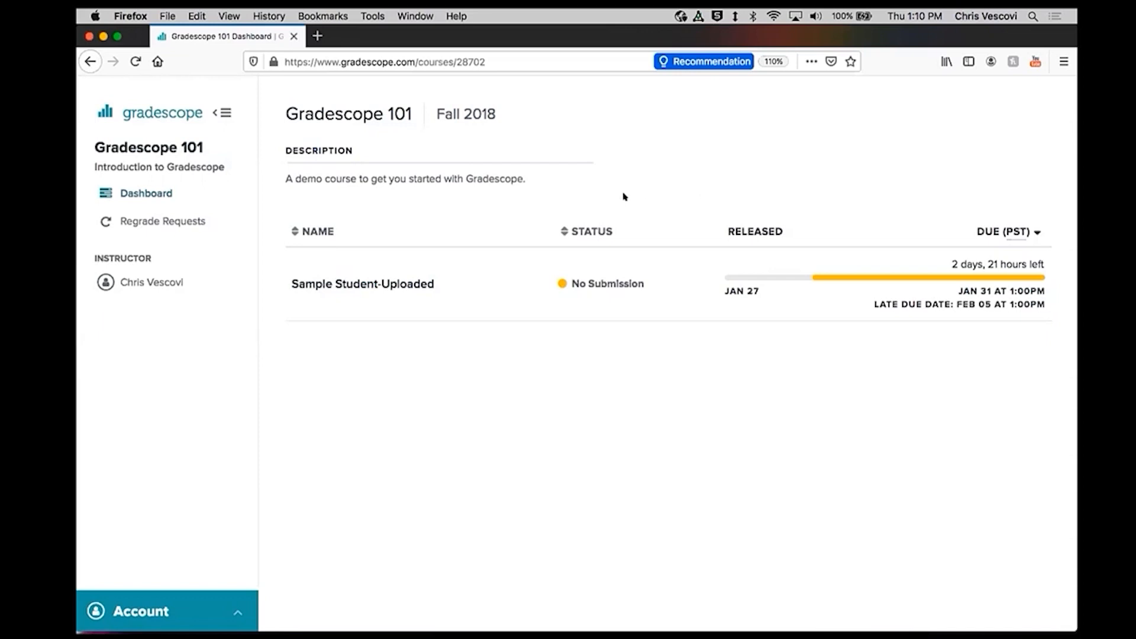
left_click(394, 284)
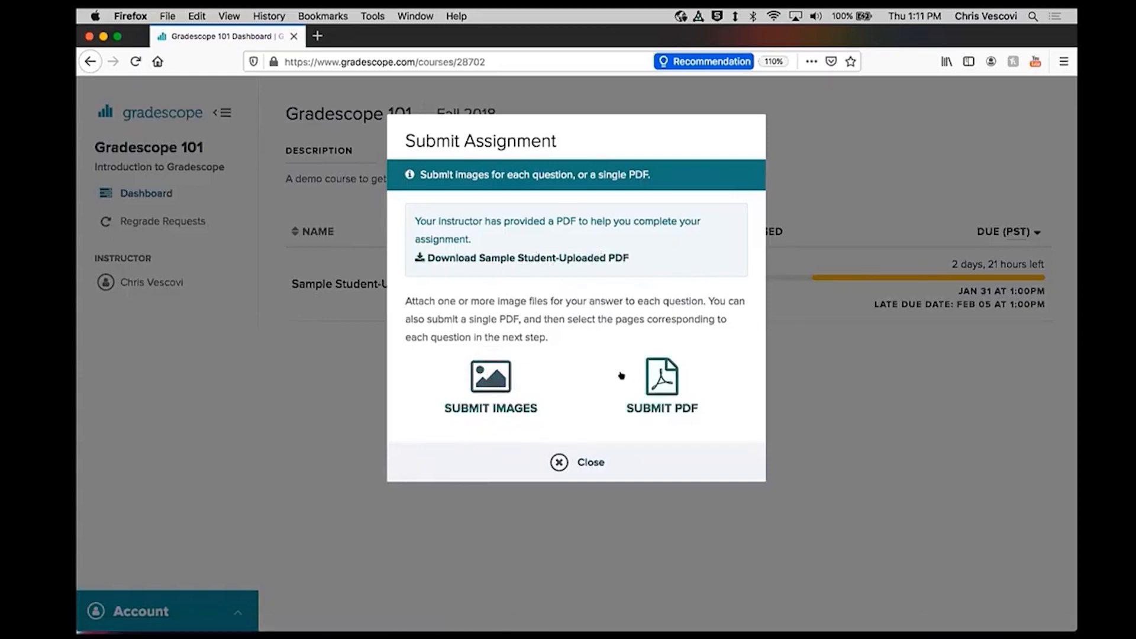
left_click(496, 376)
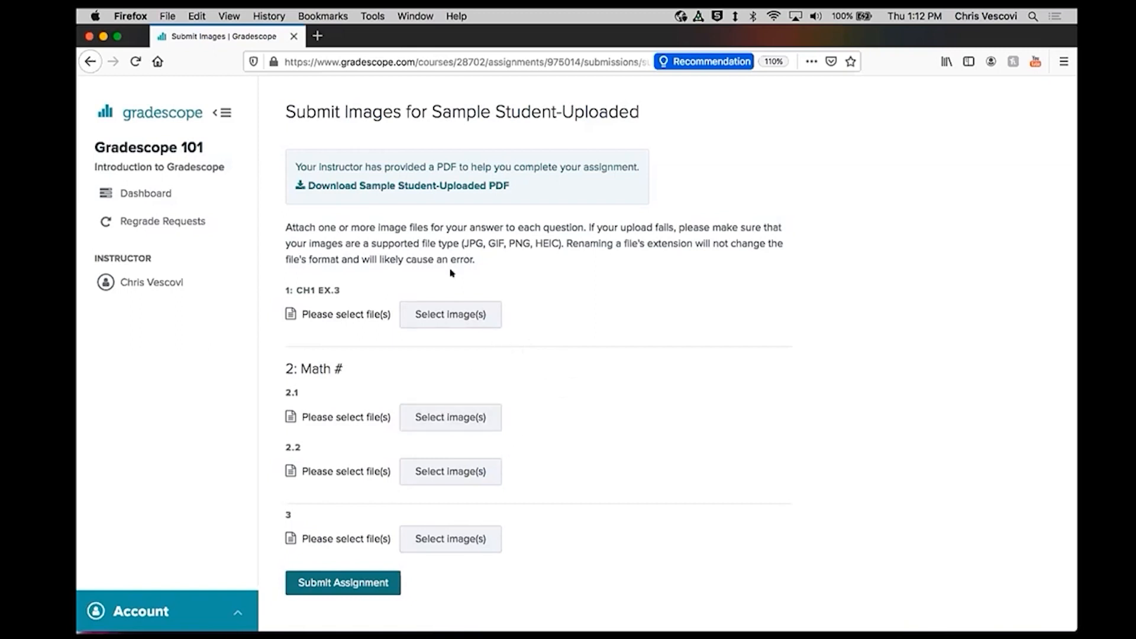
Step: Return to the course dashboard and start a PDF submission for Sample Student-Uploaded
left_click(154, 195)
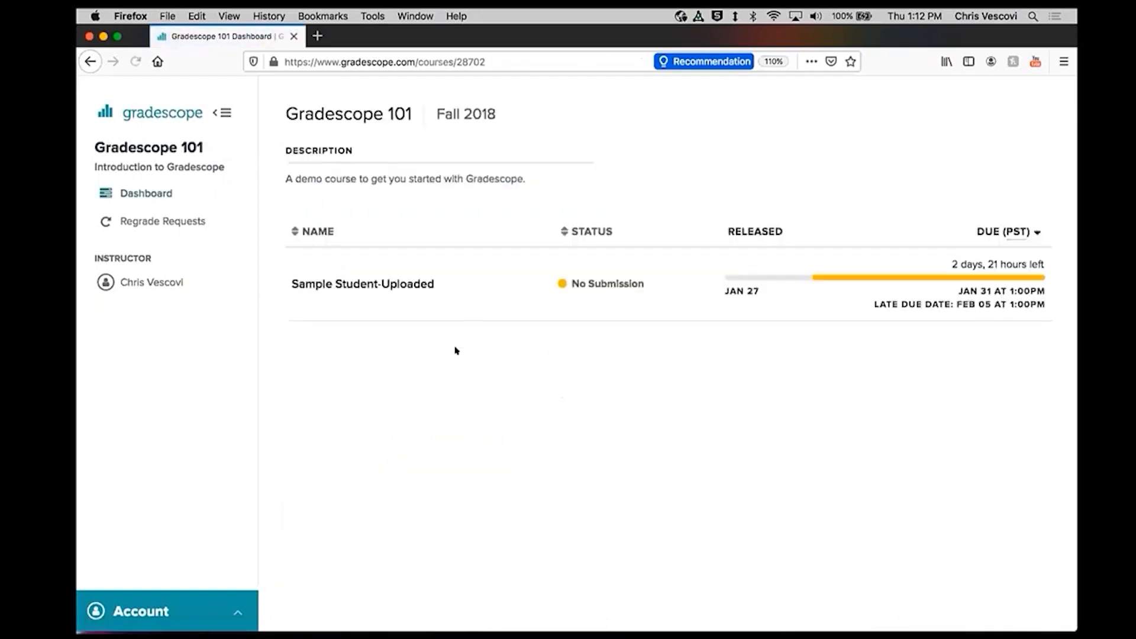
left_click(394, 284)
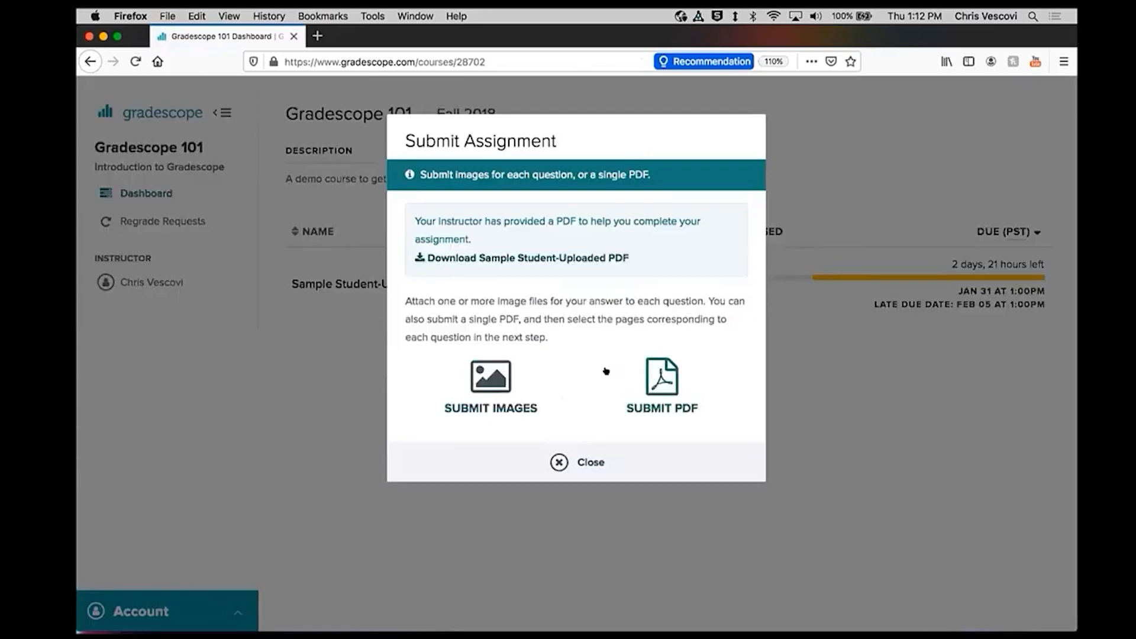
left_click(654, 377)
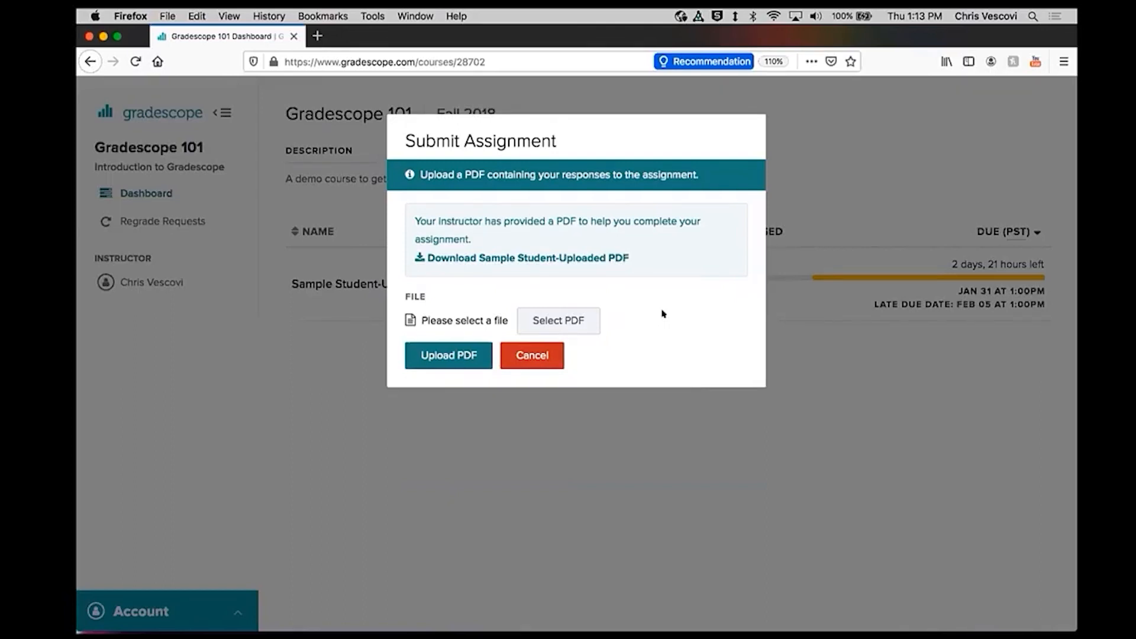
Step: Select homeworksubmission.pdf in the Demo Set for Homework folder and preview both of its pages
left_click(526, 312)
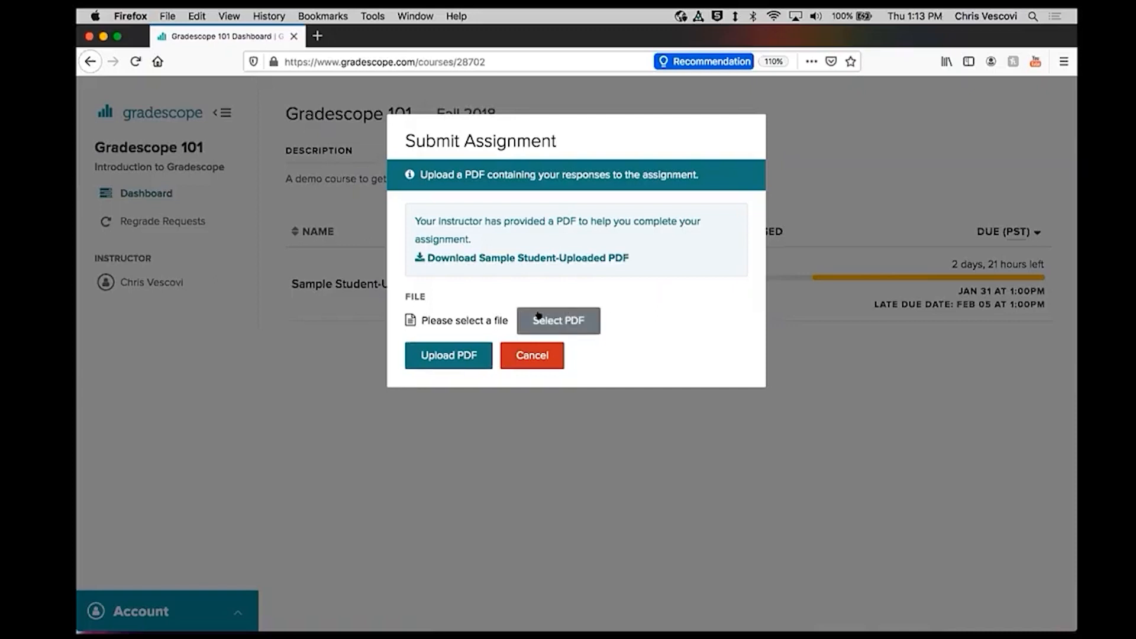
left_click(566, 318)
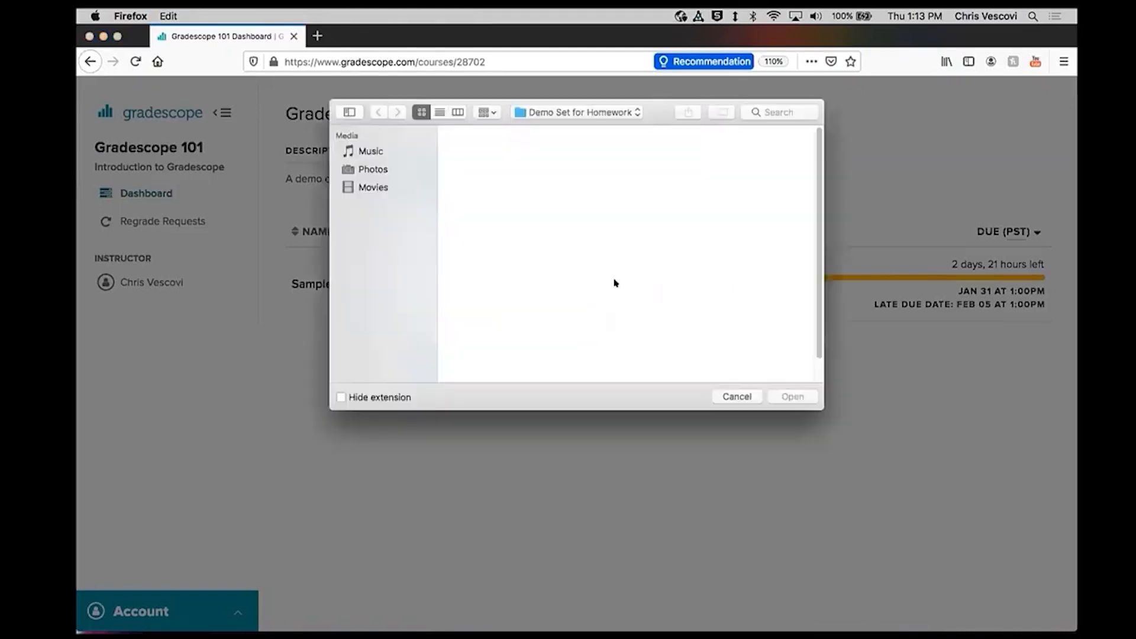
left_click(474, 148)
right_click(478, 139)
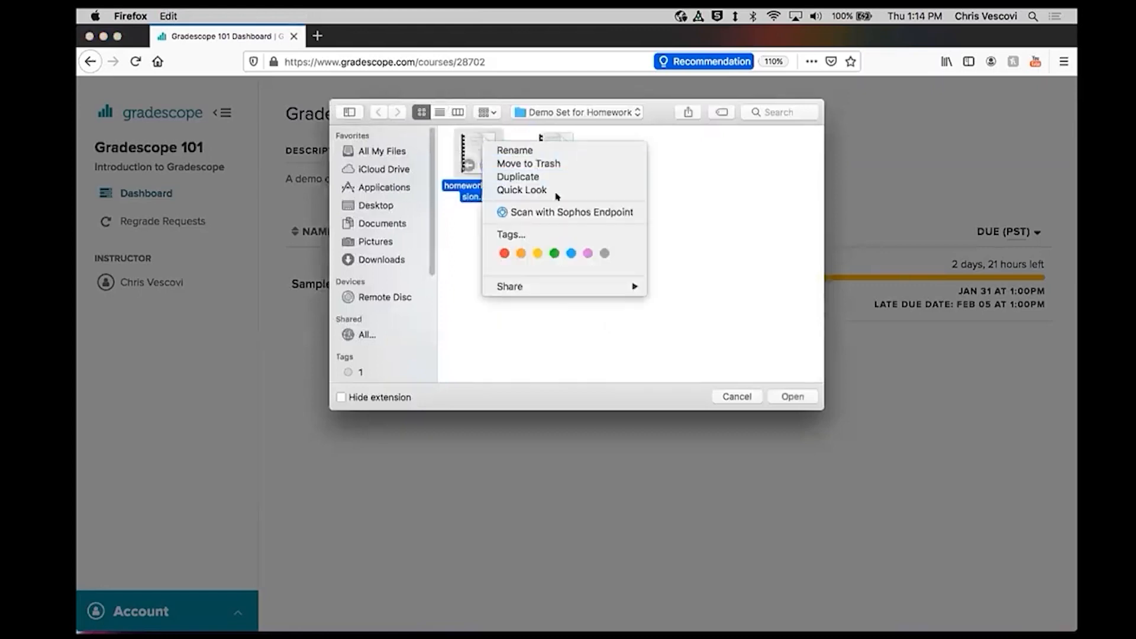
left_click(637, 202)
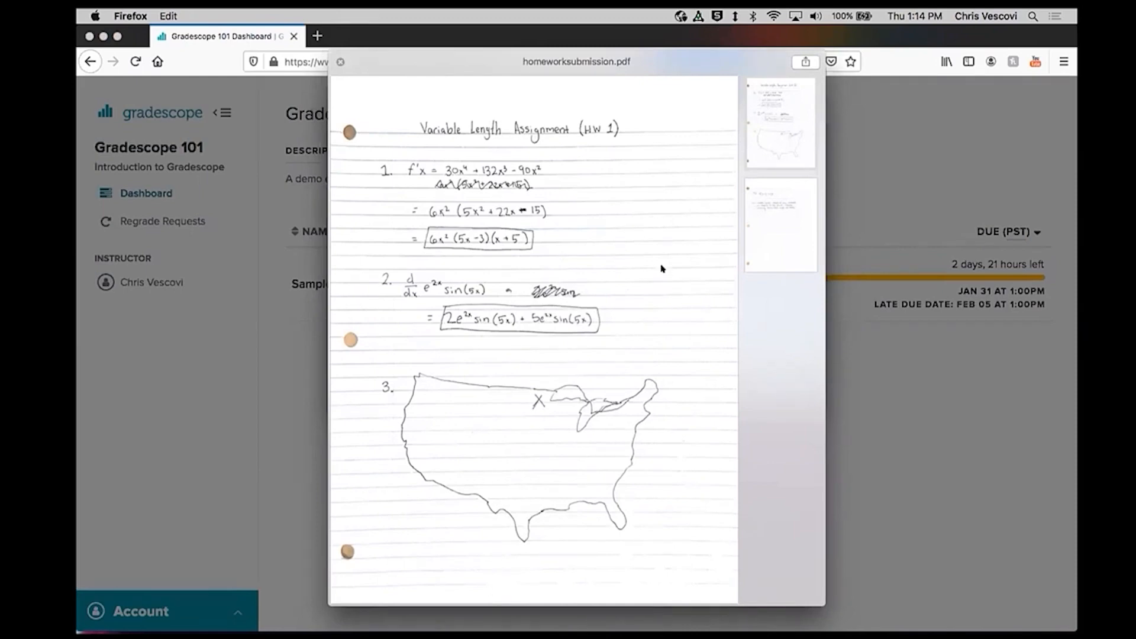
left_click(774, 219)
left_click(771, 135)
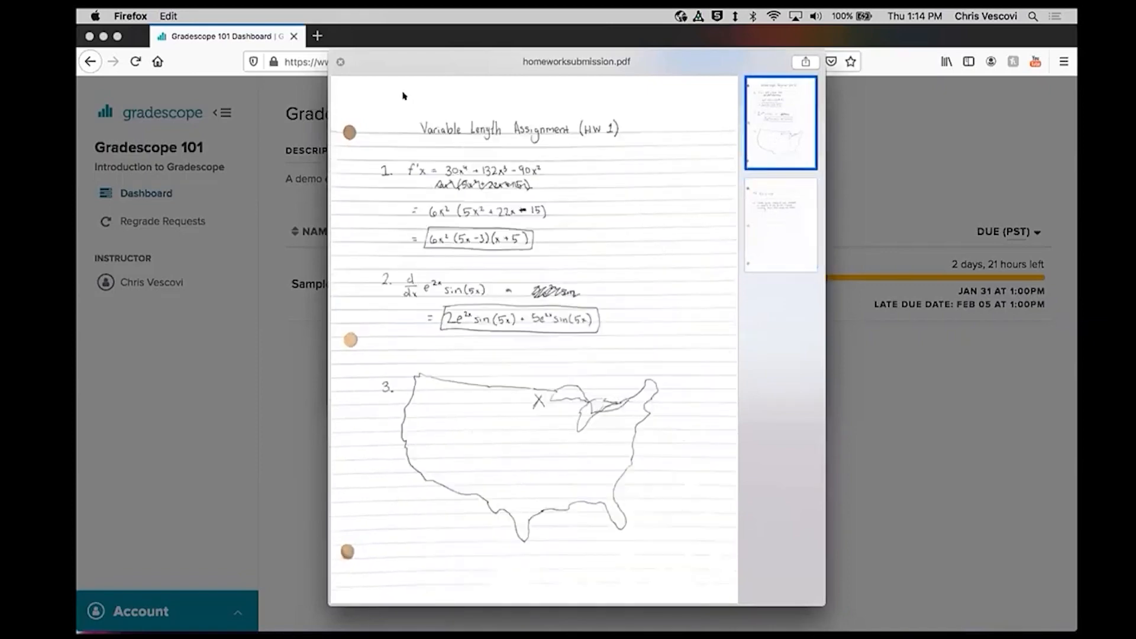
left_click(340, 62)
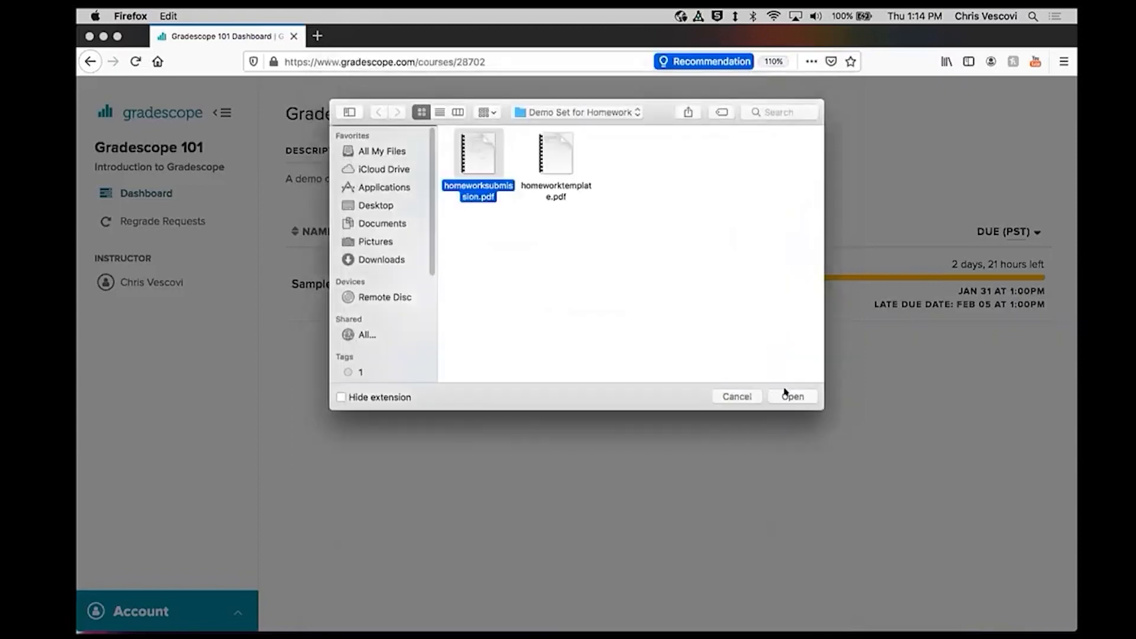
Step: Attach homeworksubmission.pdf to the submission and upload it
left_click(798, 396)
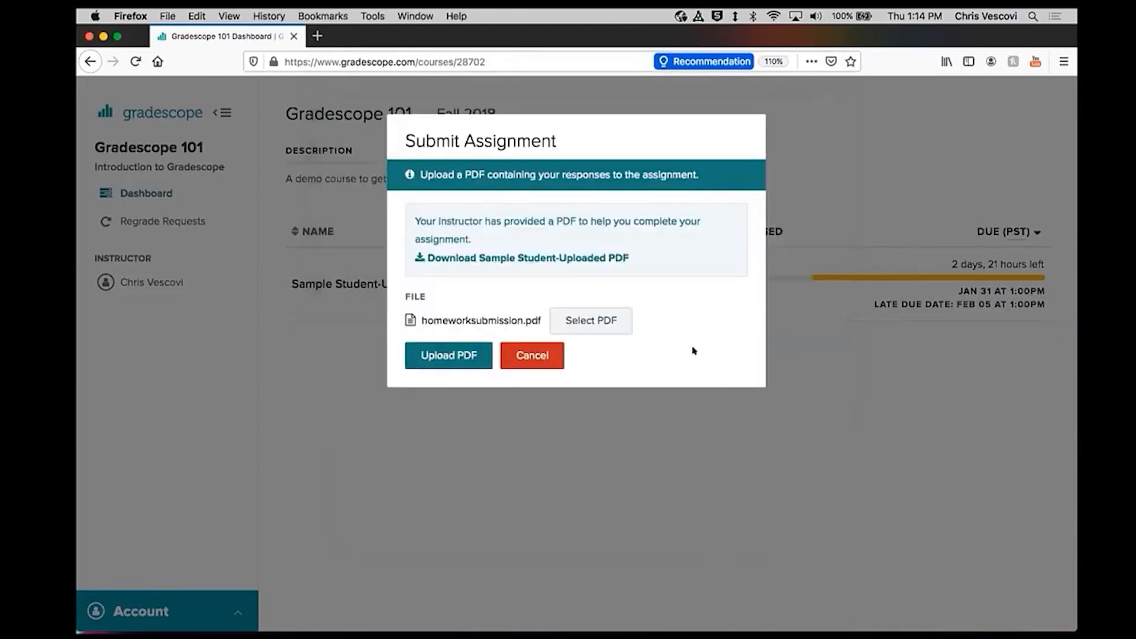
left_click(442, 355)
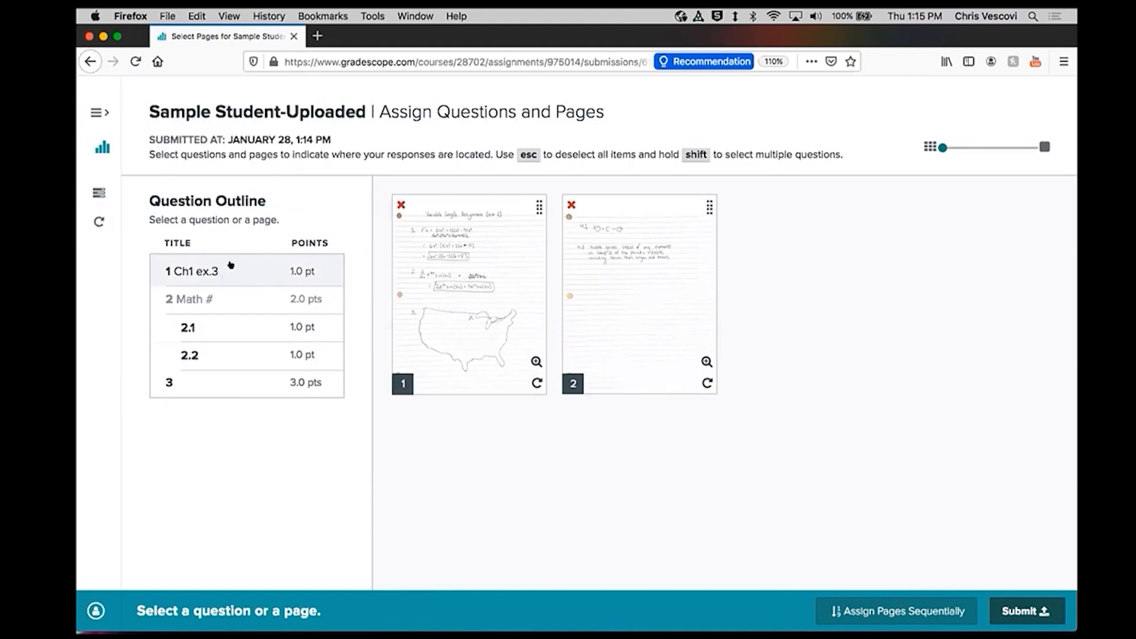
Step: Assign page 1 of the uploaded PDF to question 1 (Ch1 ex.3) and question 2.1
left_click(228, 267)
left_click(454, 278)
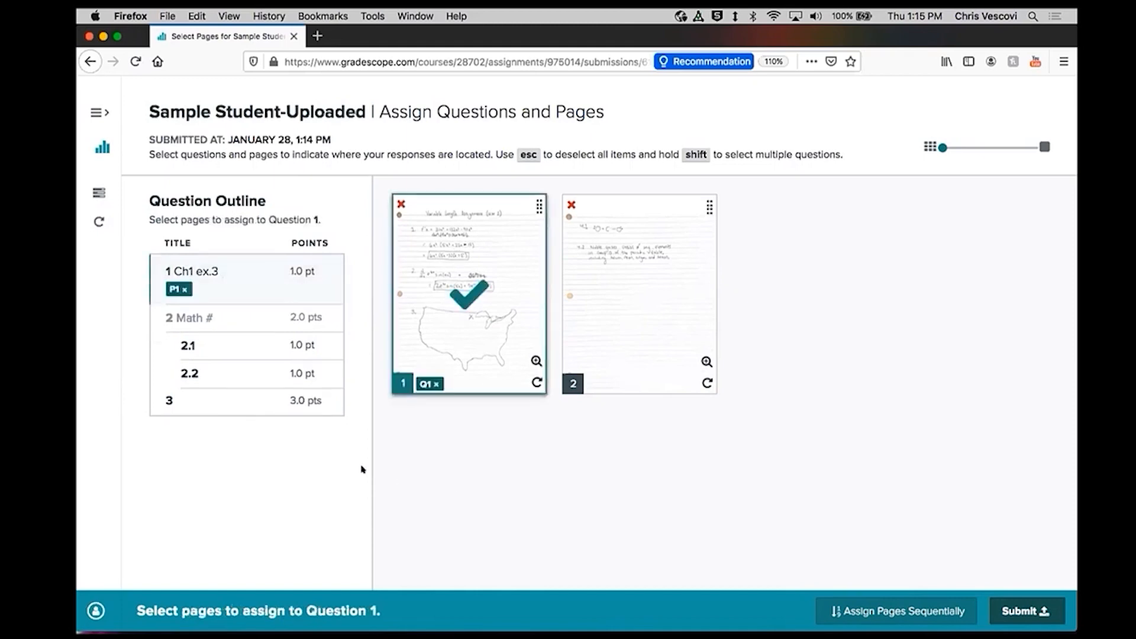
left_click(209, 340)
left_click(462, 333)
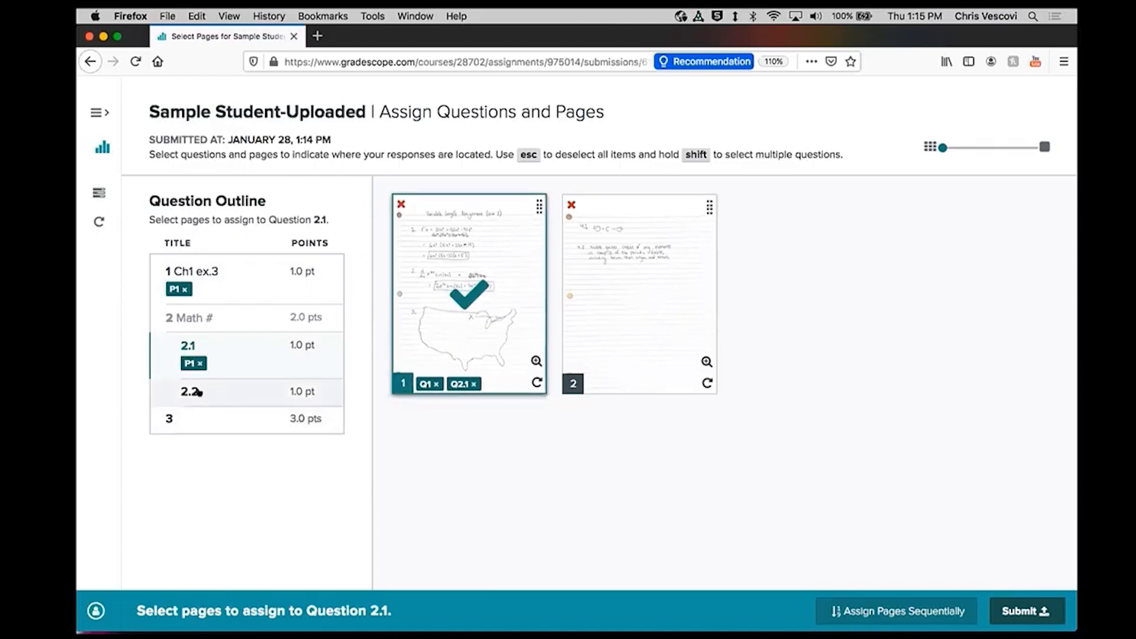
Step: Assign pages 1 and 2 to question 2.2, and page 2 to question 3
left_click(219, 388)
left_click(445, 329)
left_click(623, 315)
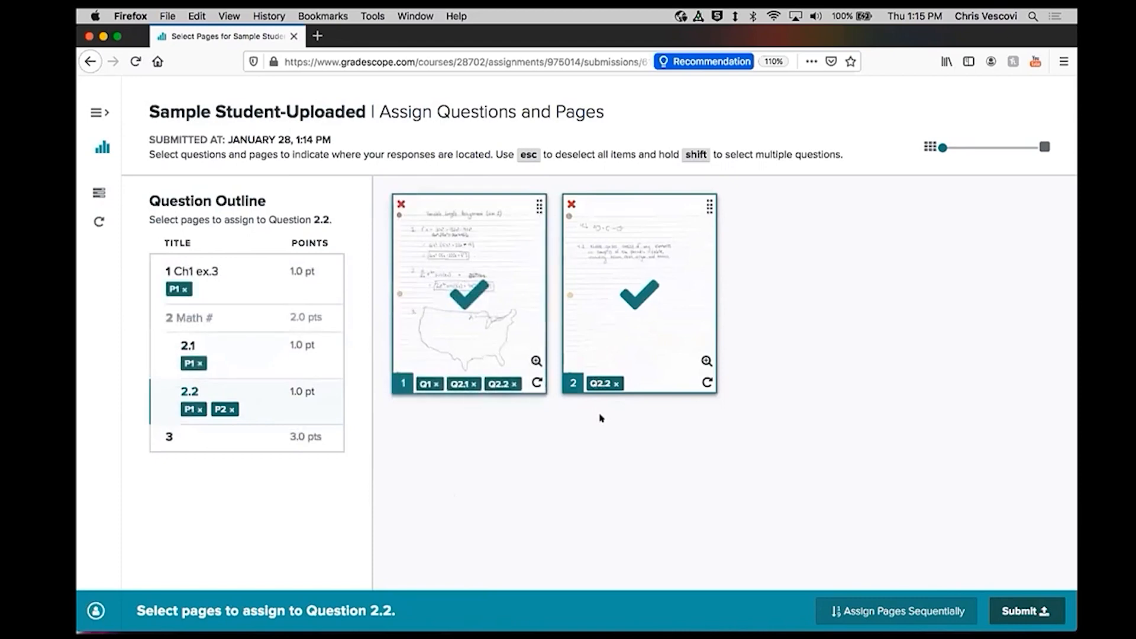
left_click(196, 439)
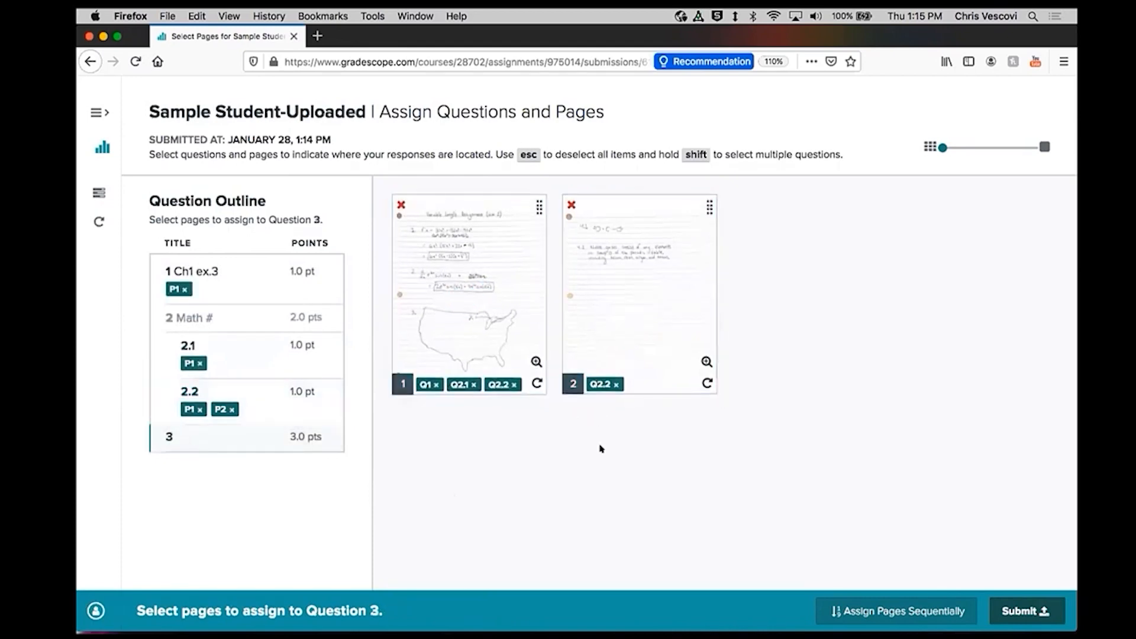
left_click(663, 296)
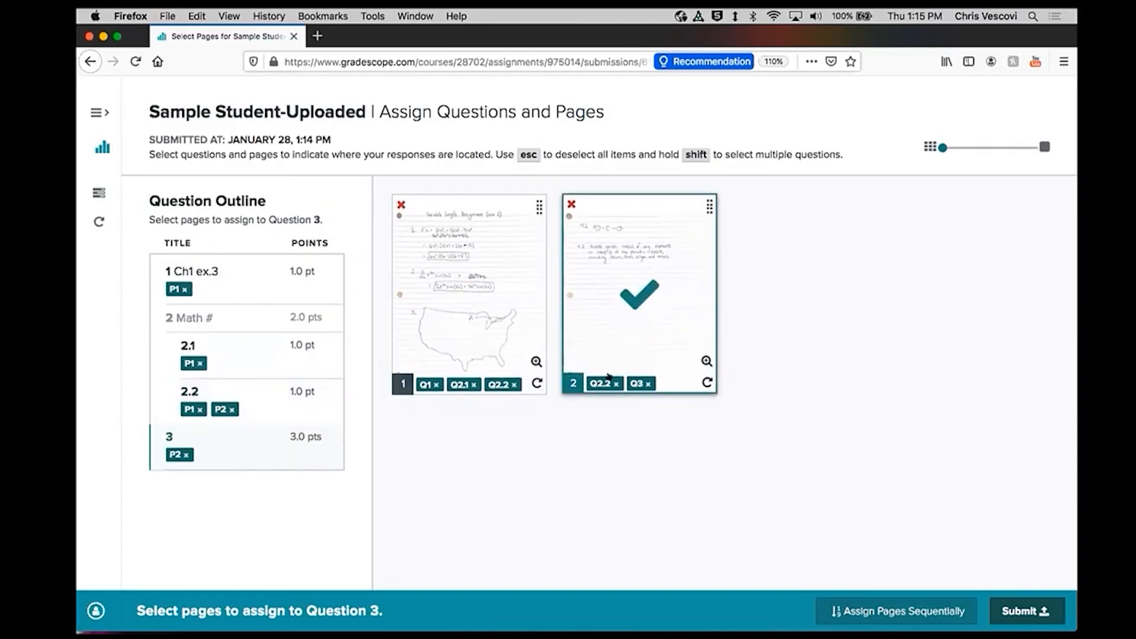
Step: Submit the assignment, dismiss the confirmation, and return to the Gradescope 101 course dashboard
left_click(1030, 610)
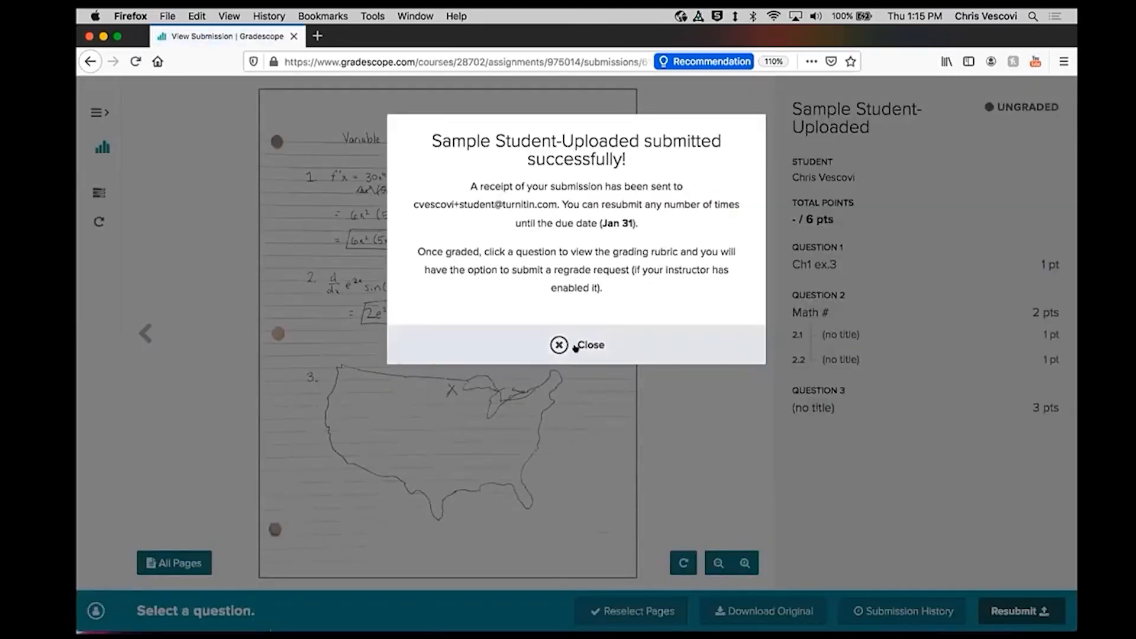
left_click(577, 346)
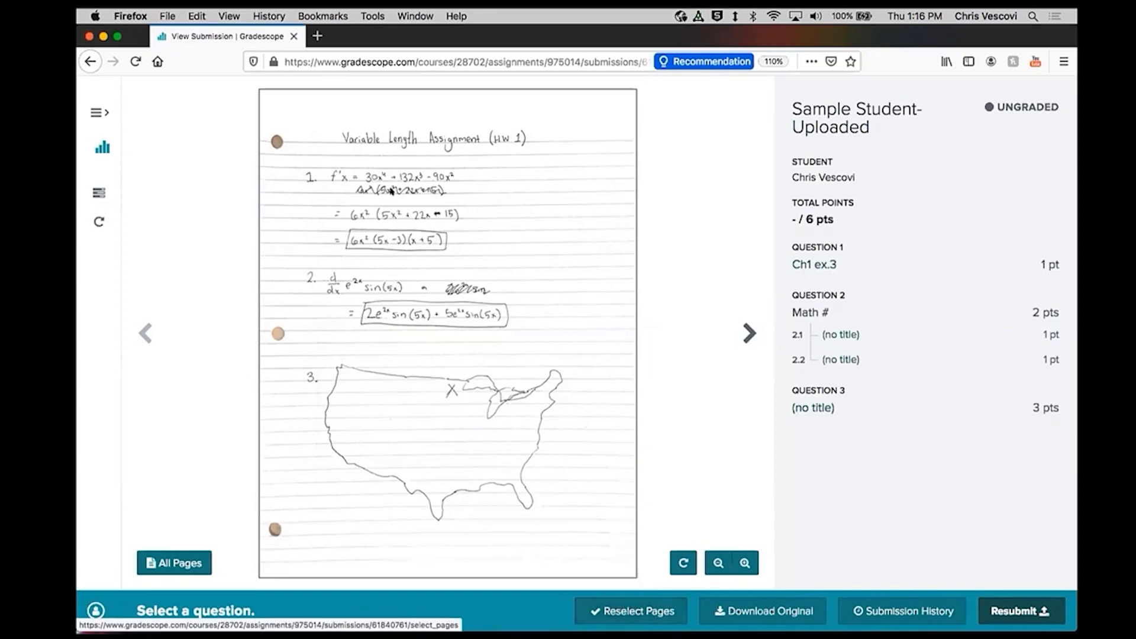
left_click(102, 148)
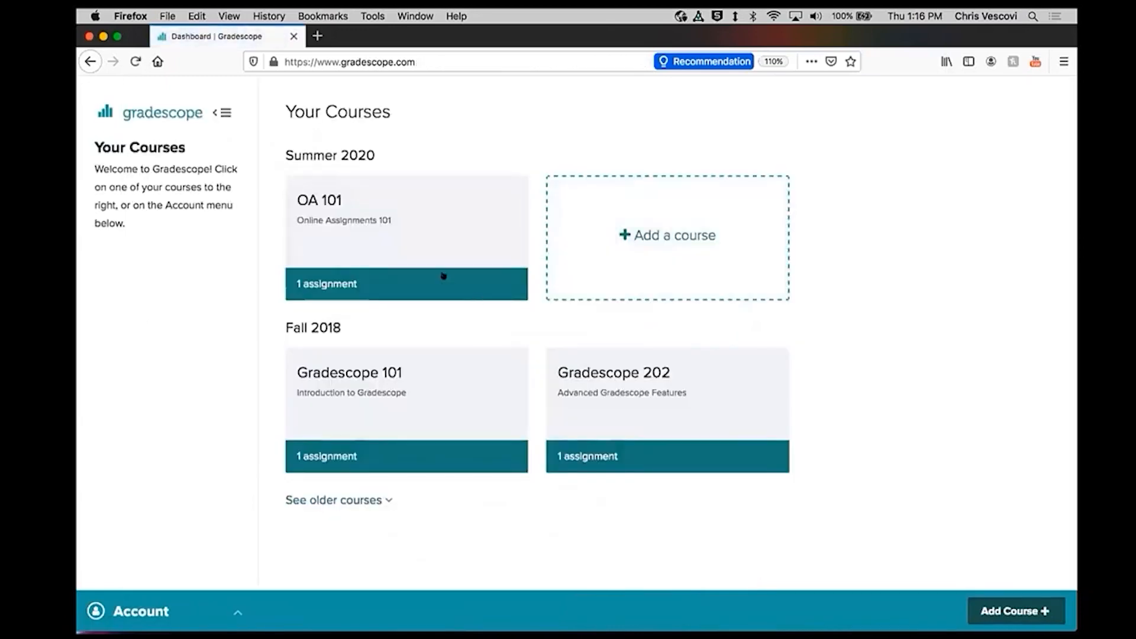
left_click(432, 376)
Step: Switch to the instructor's view in Chrome and refresh the assignment's submissions list
mouse_move(590, 618)
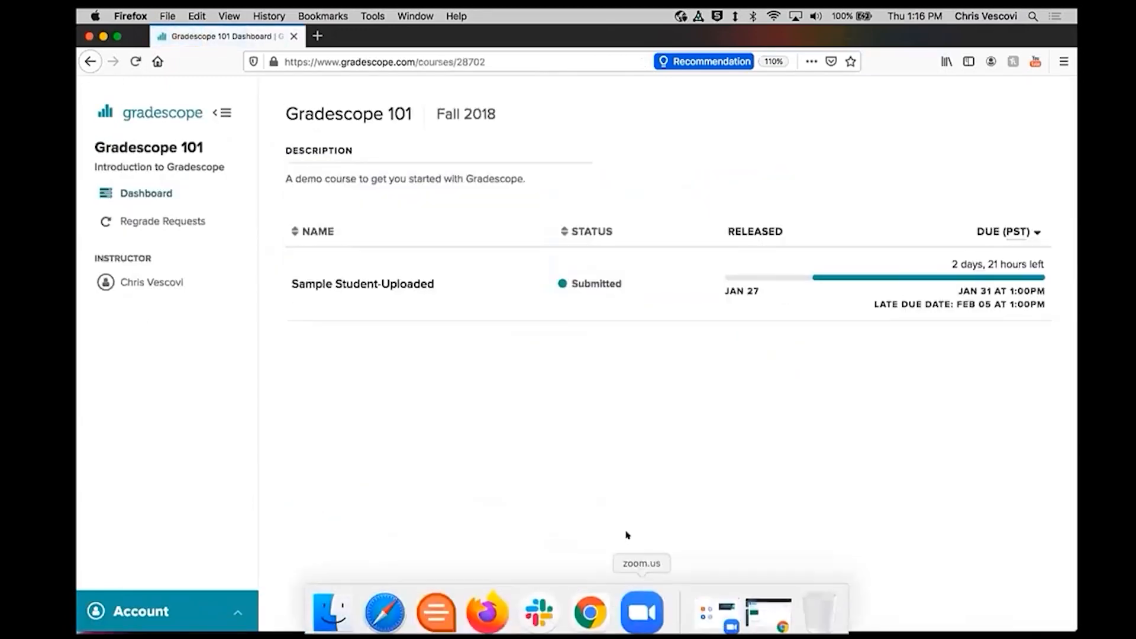
left_click(591, 615)
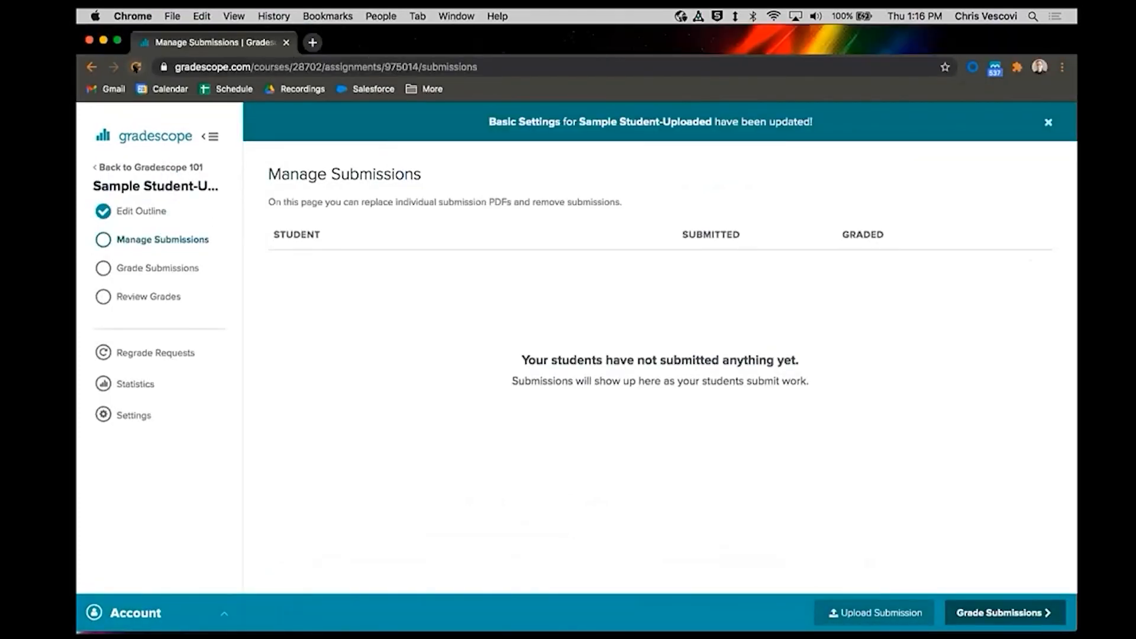
left_click(136, 66)
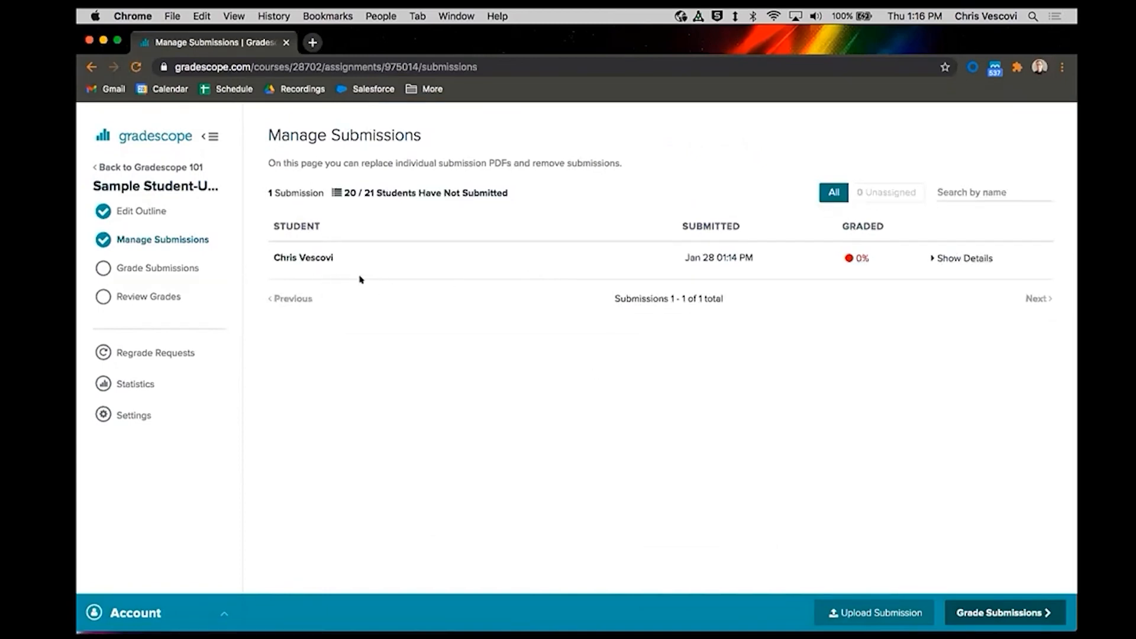
Step: Open question 1 (Ch1 ex.3) from the Grading Dashboard and grade the submission as Correct
left_click(154, 267)
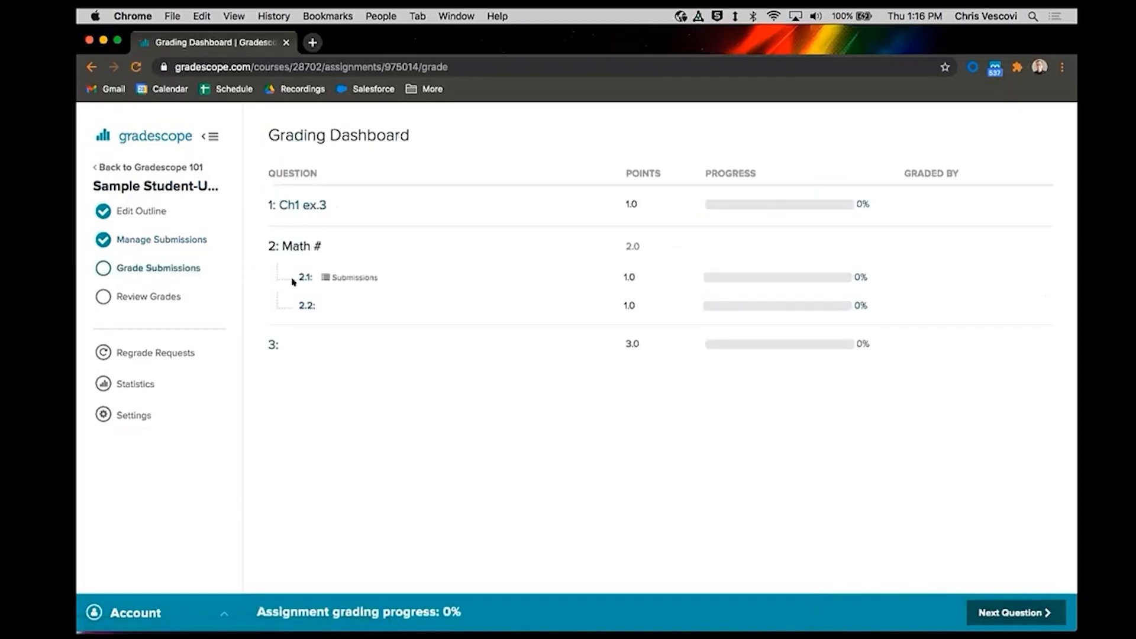
left_click(305, 205)
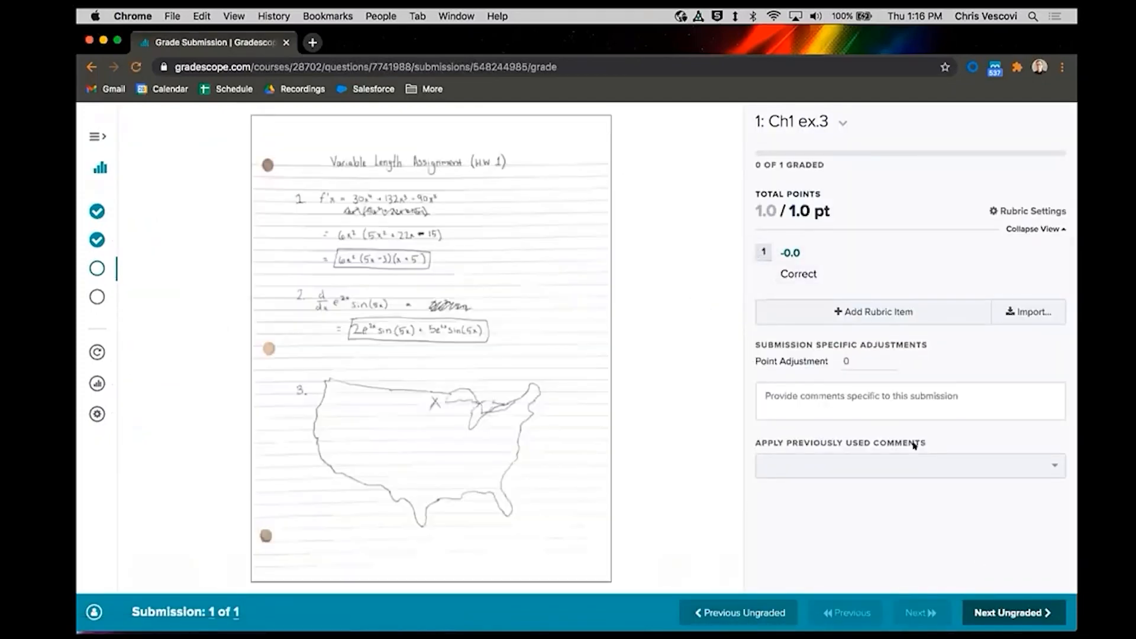
key("1")
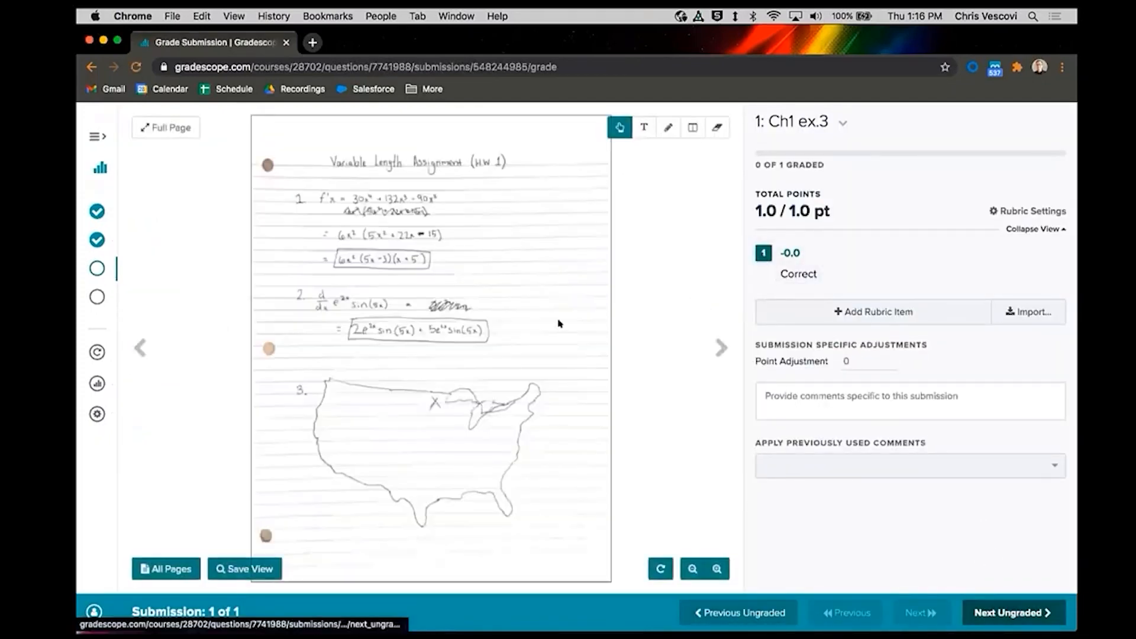
Step: Grade questions 2.1 and 2.2 as Correct, advancing past each graded submission
left_click(306, 316)
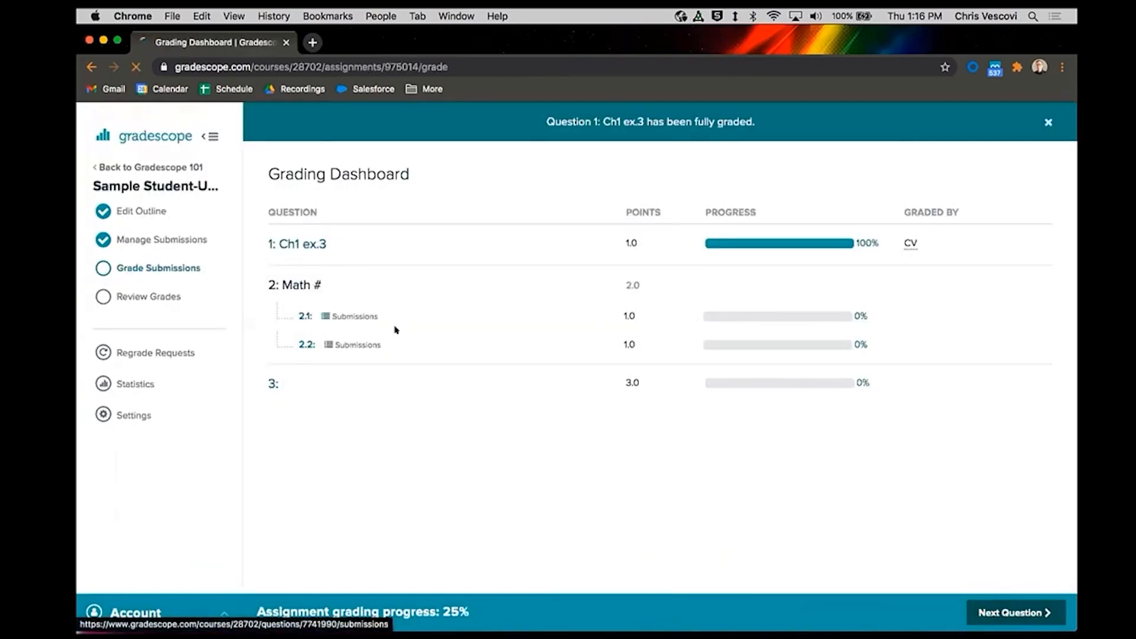
left_click(763, 253)
left_click(1013, 613)
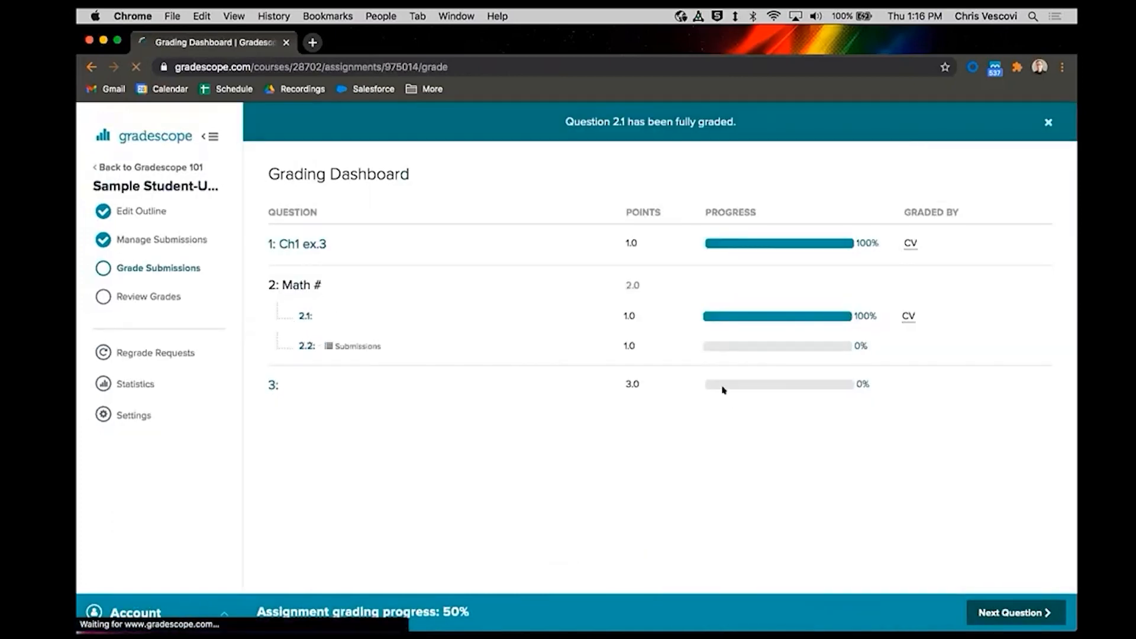
left_click(763, 252)
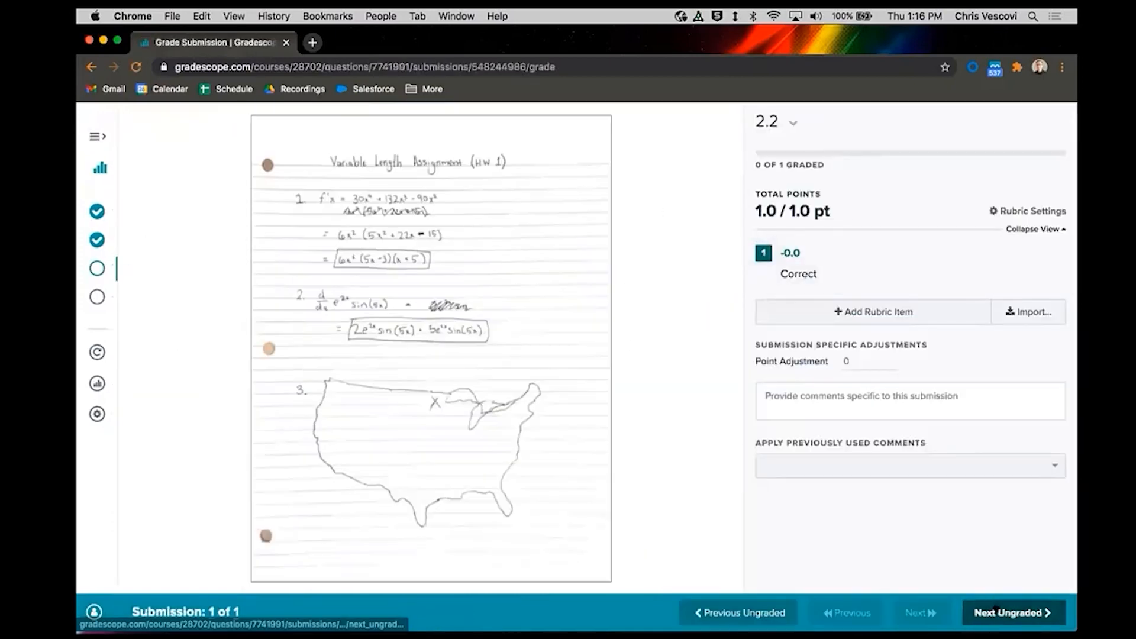
left_click(1006, 613)
Step: Open question 3 for grading and draw a freehand pen scribble below the 4.2 answer
left_click(265, 383)
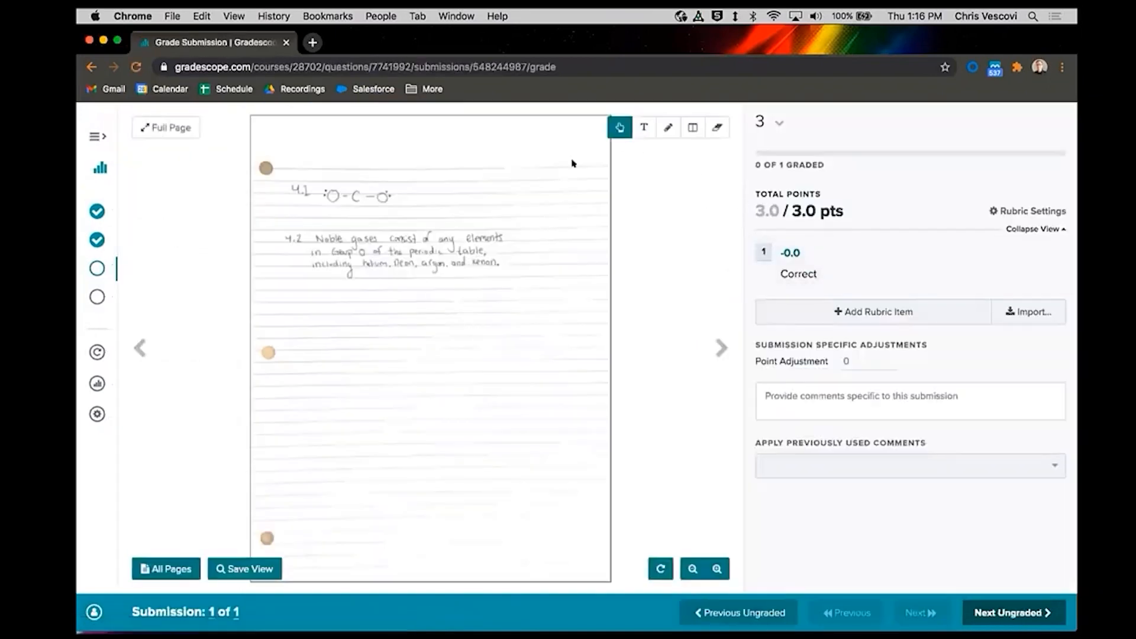
left_click(668, 127)
mouse_move(341, 281)
left_mouse_down()
mouse_move(509, 283)
mouse_move(437, 324)
left_mouse_up()
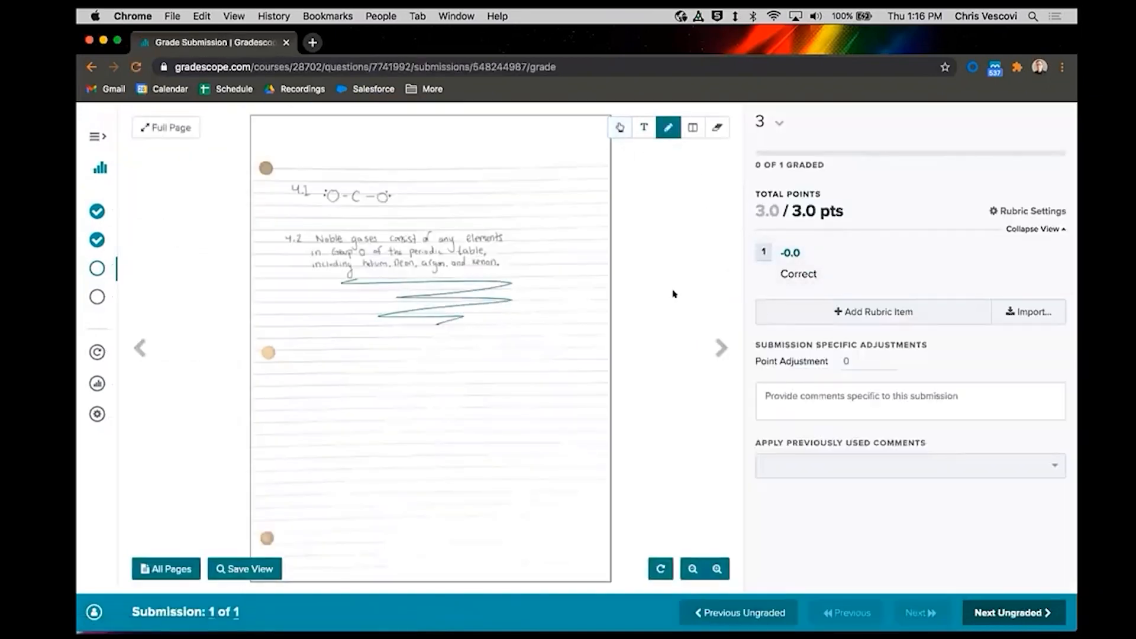
Step: Add a 3-point deduction rubric item described as "Incorrect" to question 3 and apply it to the submission
left_click(822, 310)
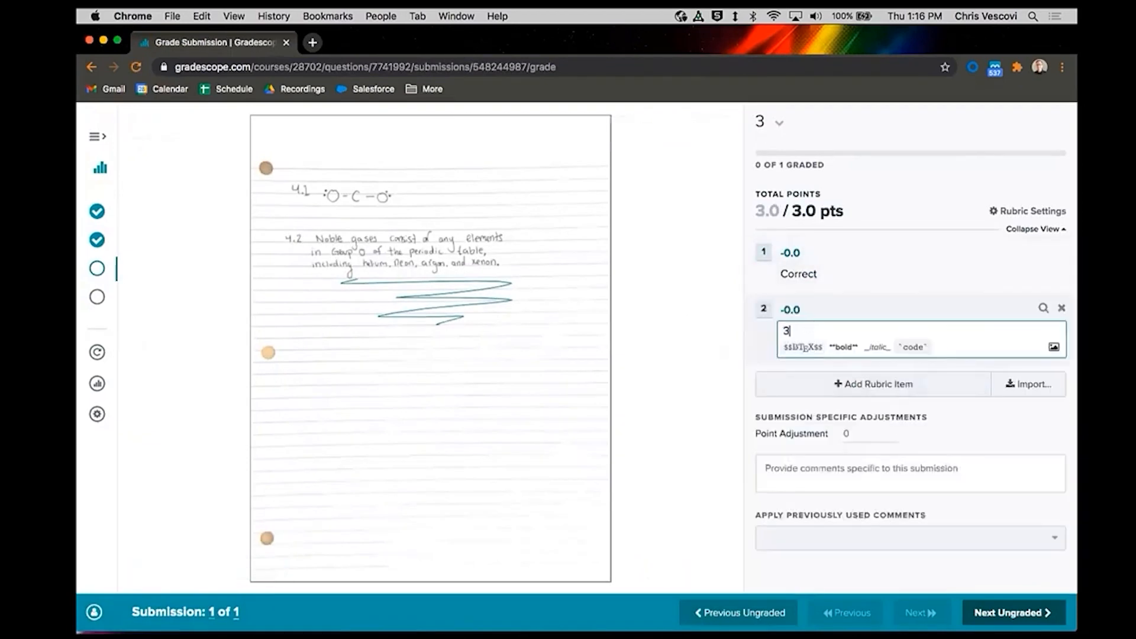
type("3")
left_click(791, 308)
type("3")
key("Return")
left_click(806, 325)
type("Incorrect")
left_click(763, 308)
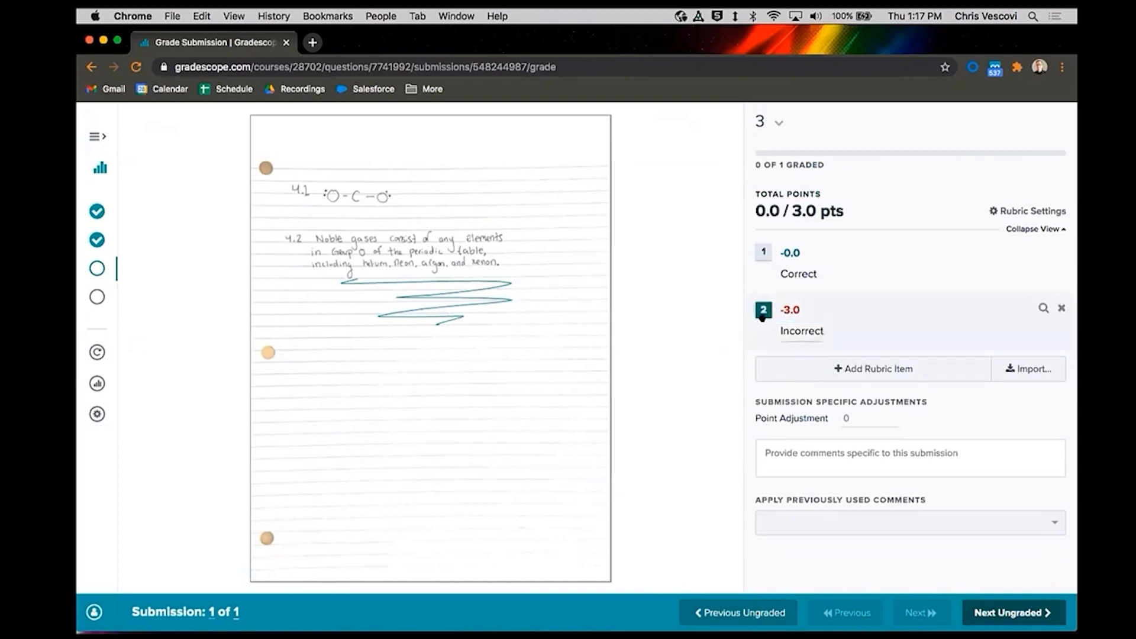
Step: Format the description of the Incorrect rubric item as bold text
left_click(824, 334)
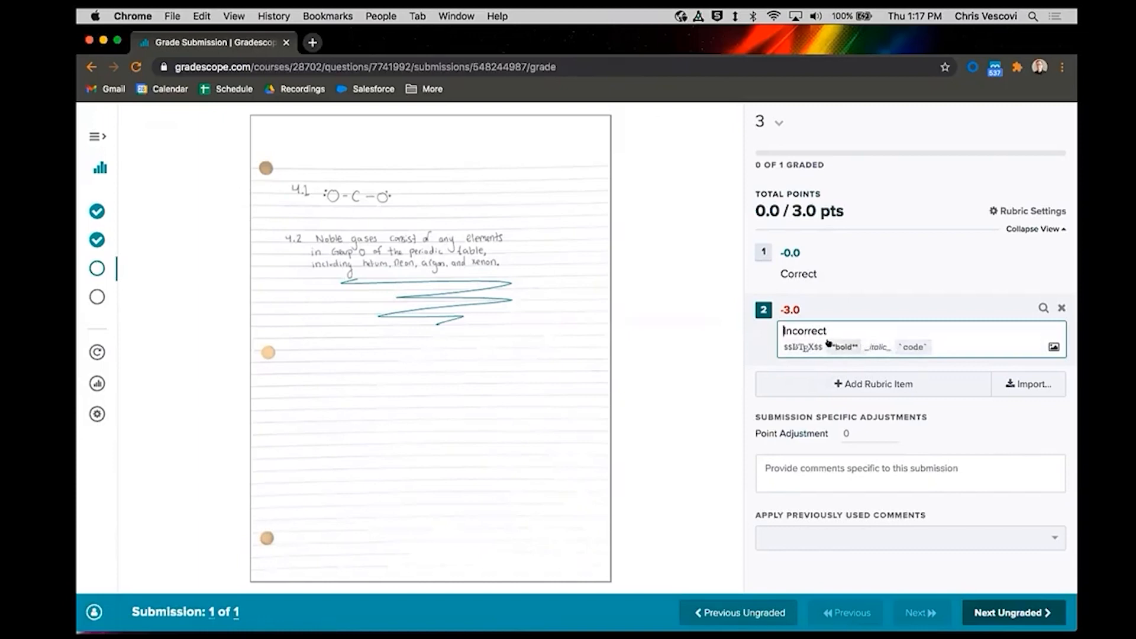
key("super+a")
left_click(856, 344)
left_click(896, 304)
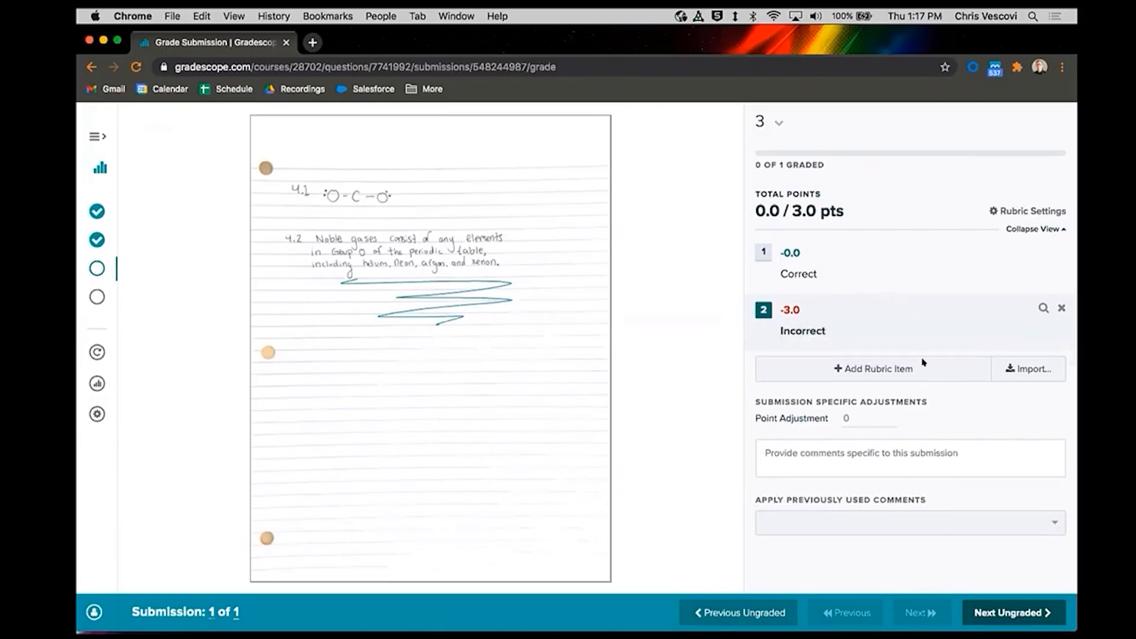
Step: Finish grading question 3 with the Incorrect rubric item applied and advance past the graded submission
left_click(863, 326)
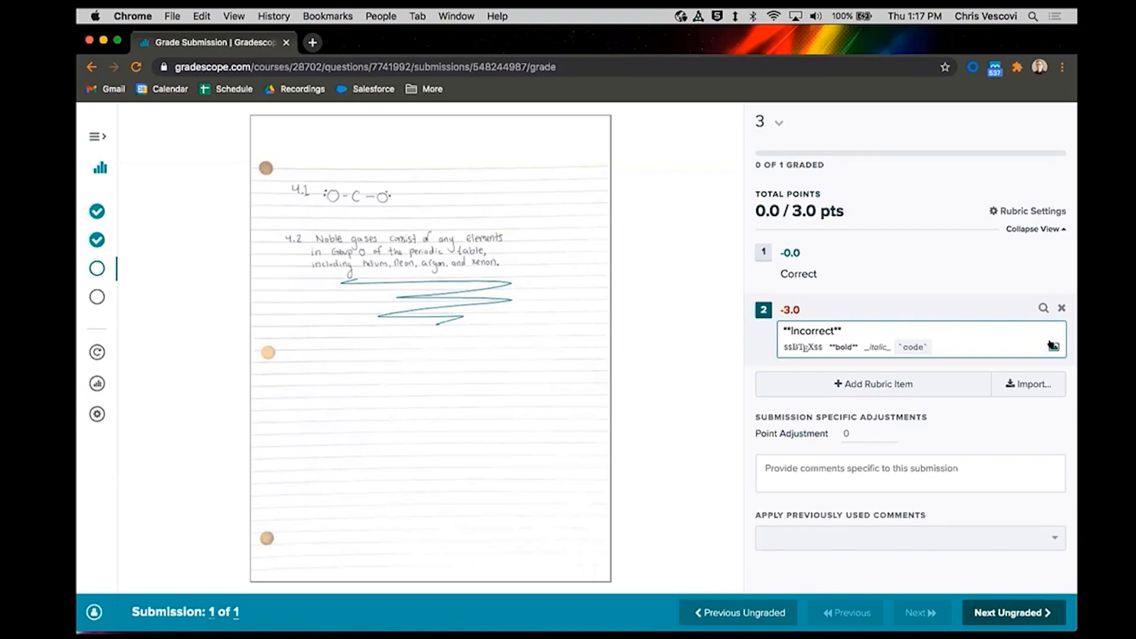
left_click(886, 307)
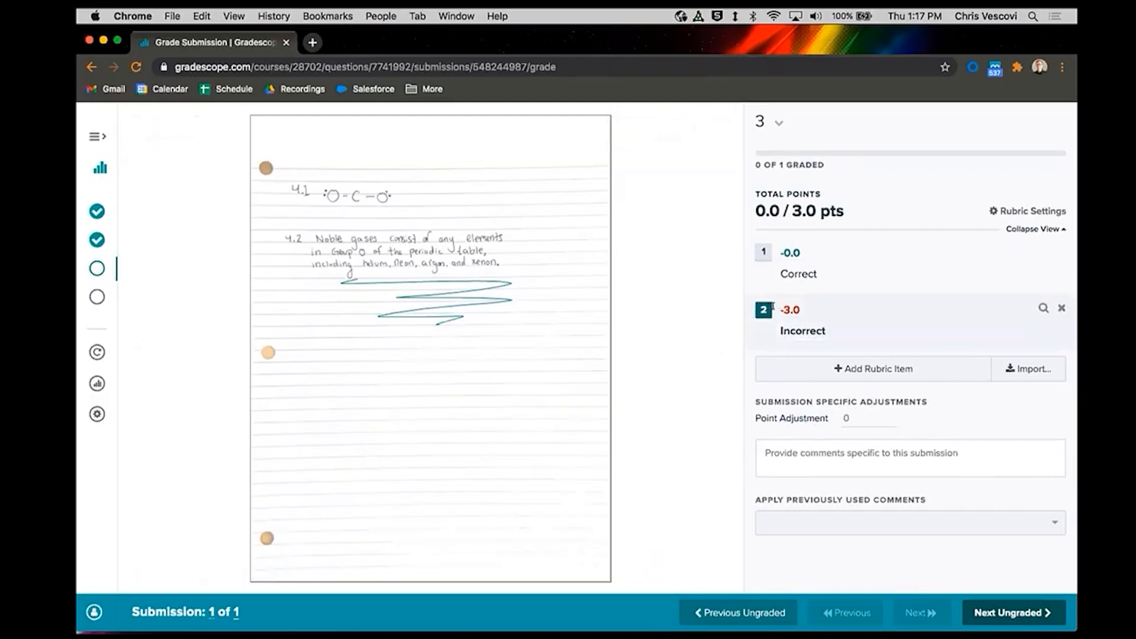
left_click(989, 612)
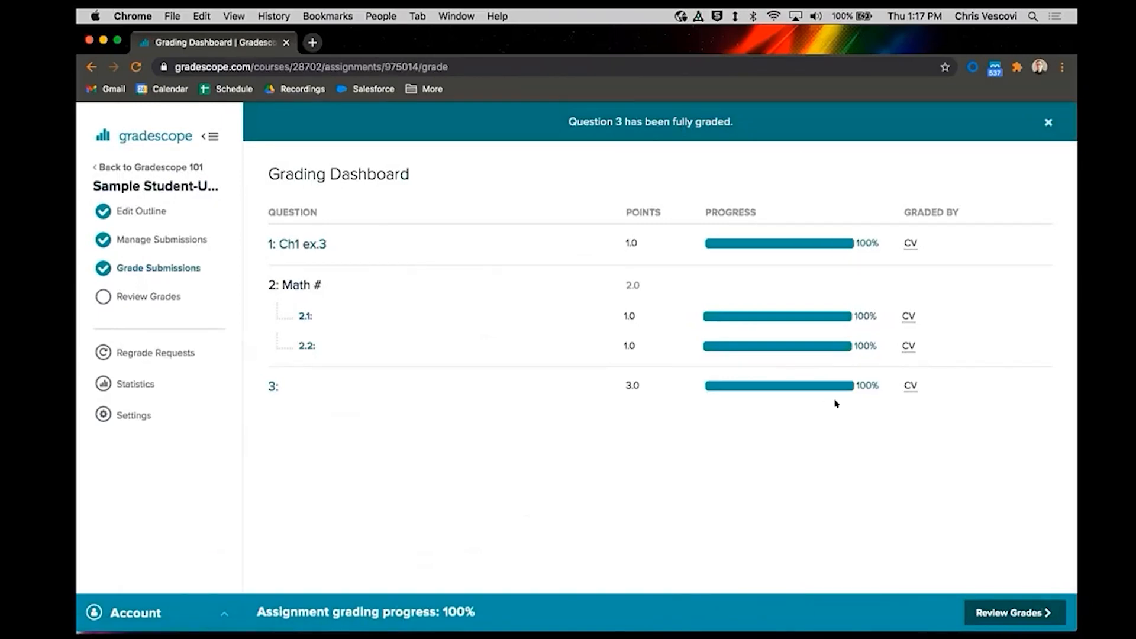
Step: Review the assignment's grade overview and examine its per-question statistics
left_click(139, 297)
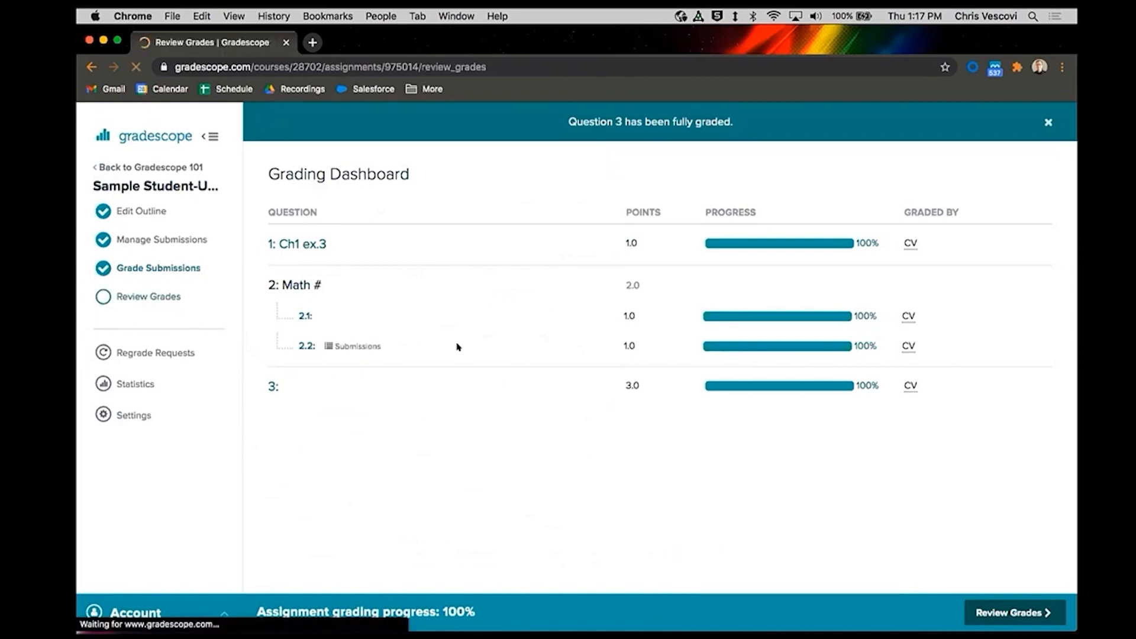
mouse_move(1069, 124)
left_mouse_down()
mouse_move(1071, 359)
mouse_move(1068, 128)
left_mouse_up()
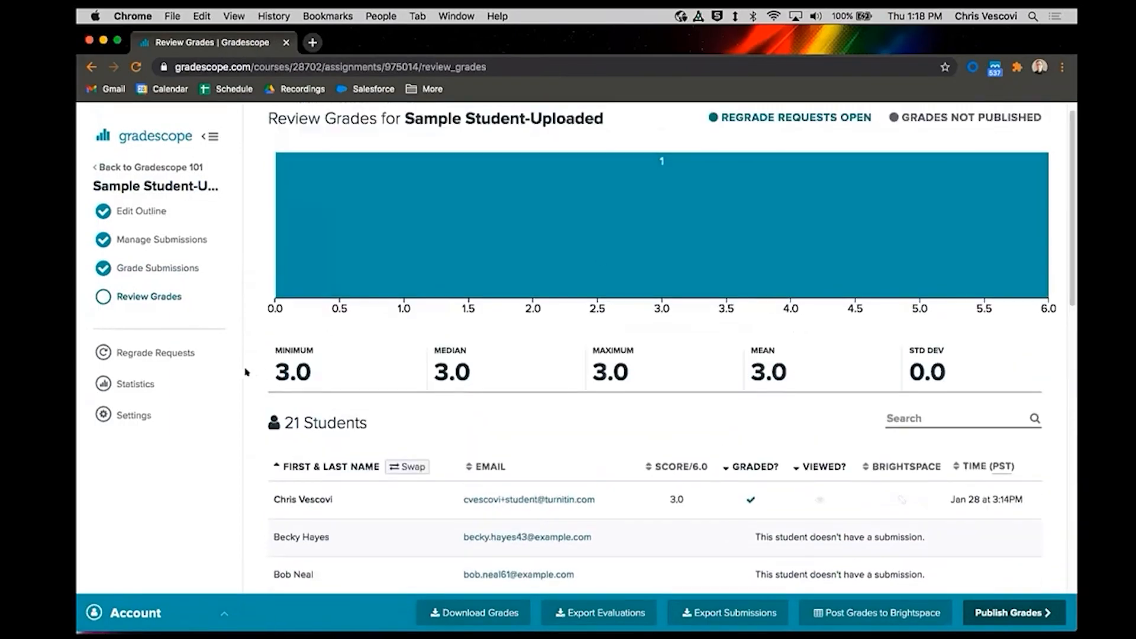
left_click(131, 385)
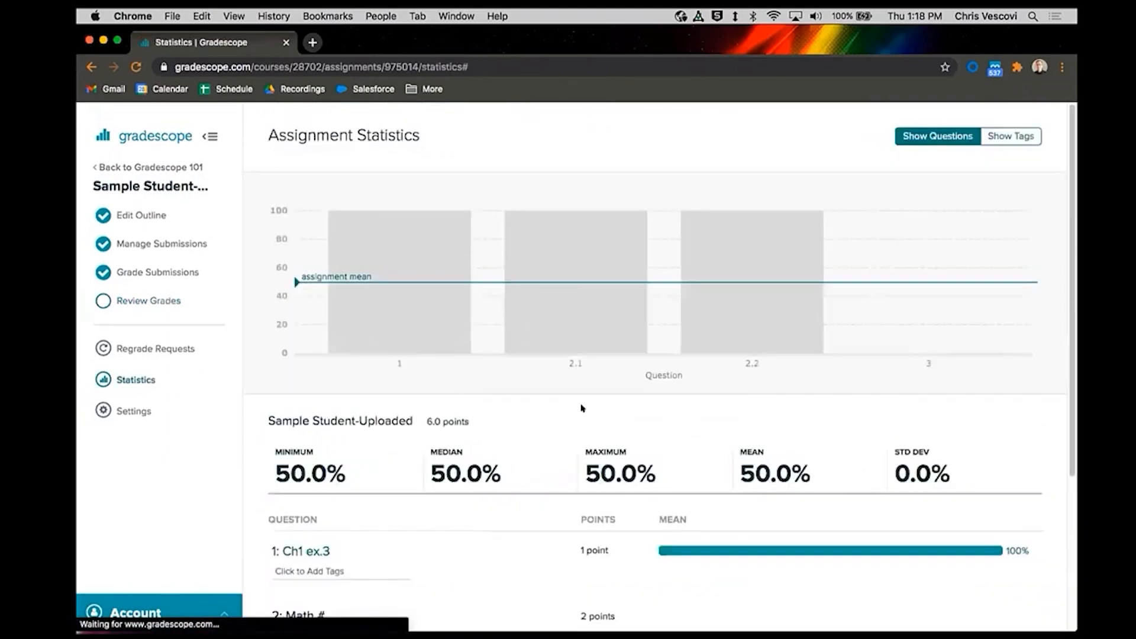
scroll(871, 236, "down", 5)
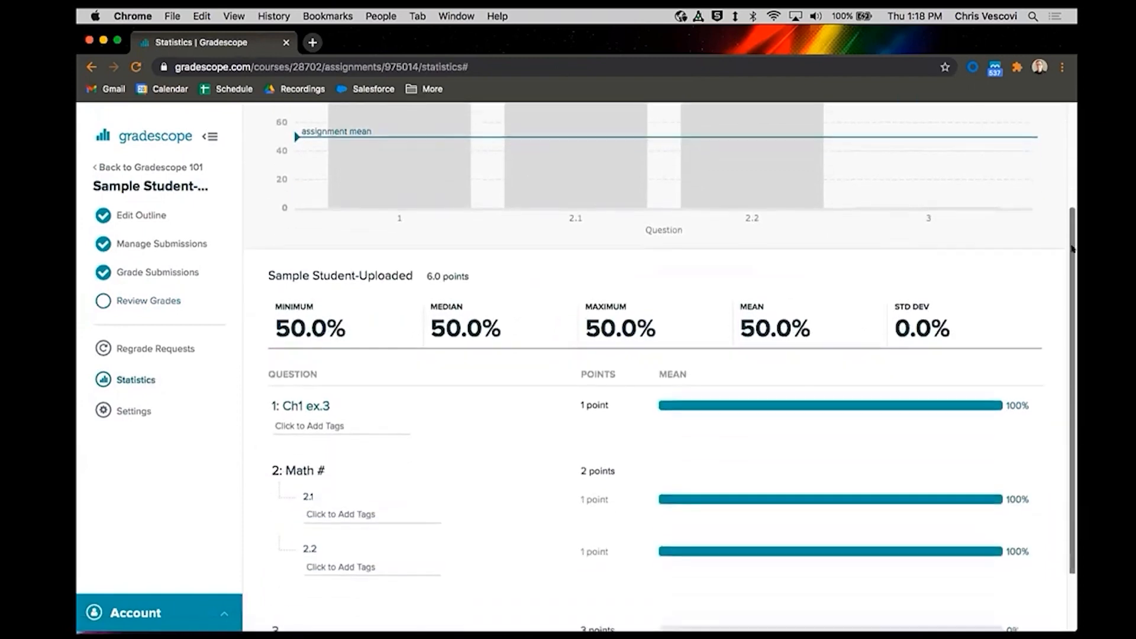
left_click(136, 381)
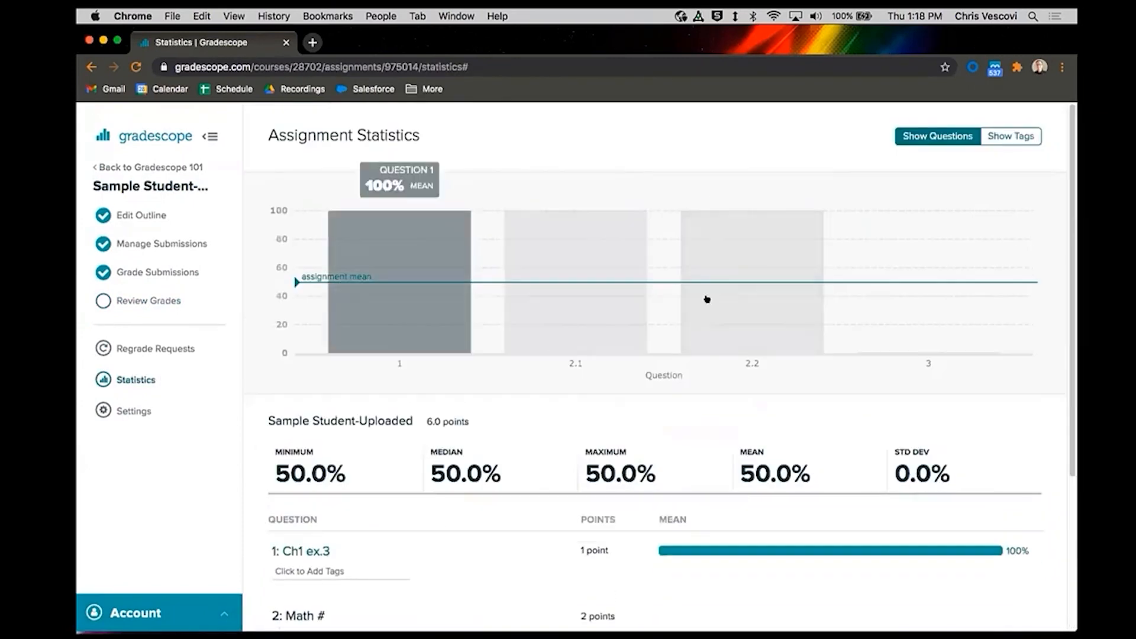
scroll(590, 418, "down", 5)
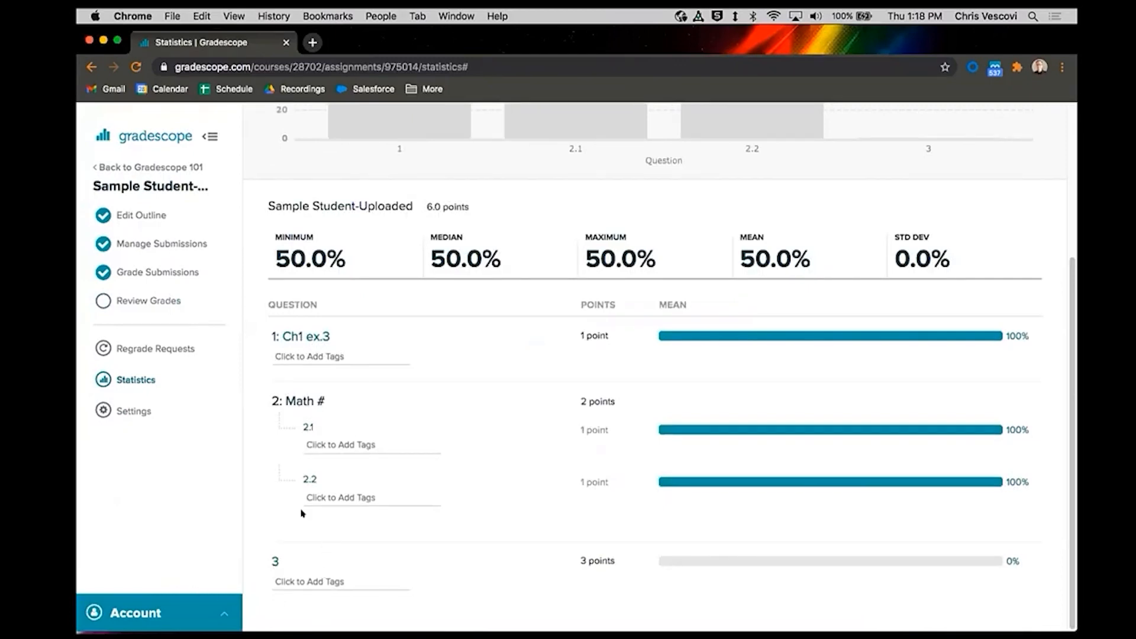
Step: Tag question 1, Ch1 ex.3, with the existing Topic 1 tag in the assignment statistics
left_click(355, 357)
left_click(439, 357)
left_click(349, 355)
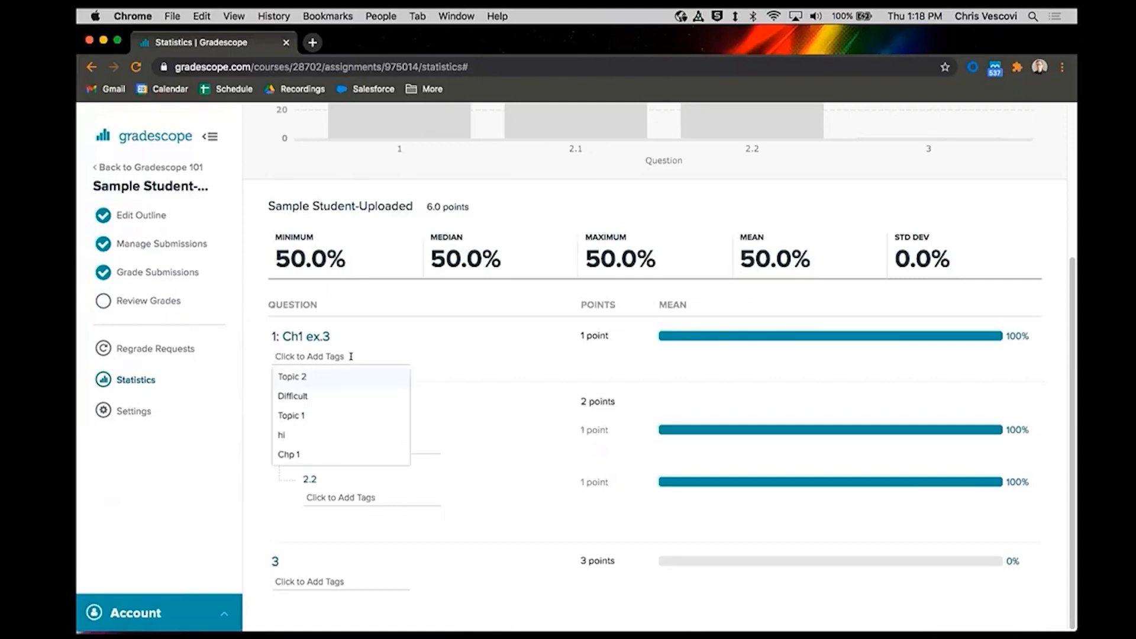
left_click(316, 417)
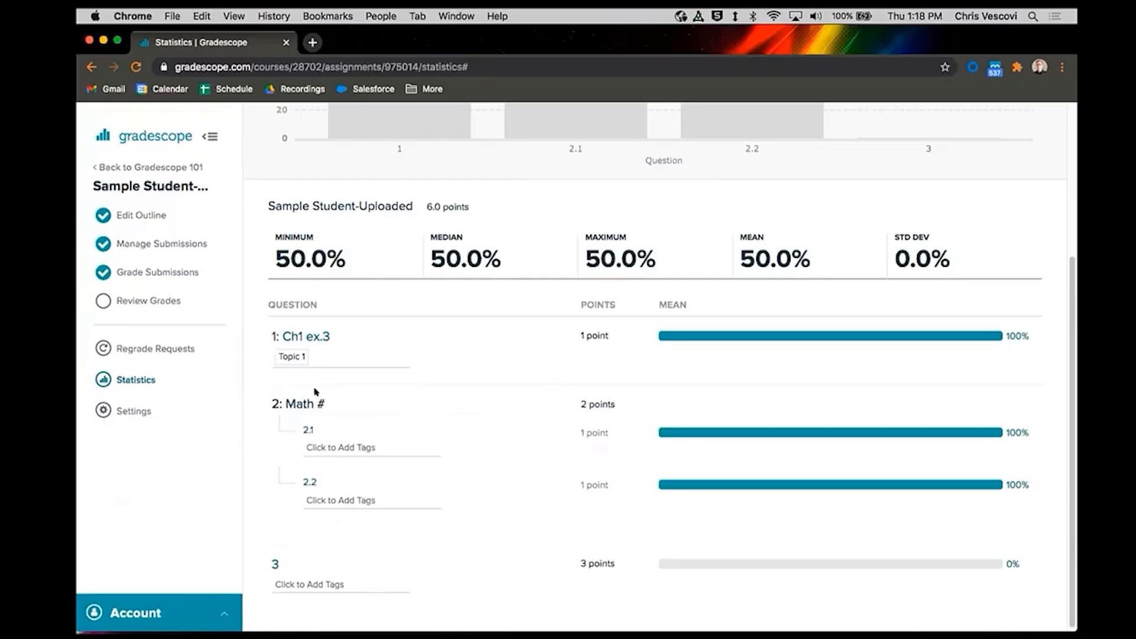
Step: View the assignment statistics grouped by tag and return to the per-question view
scroll(417, 424, "up", 5)
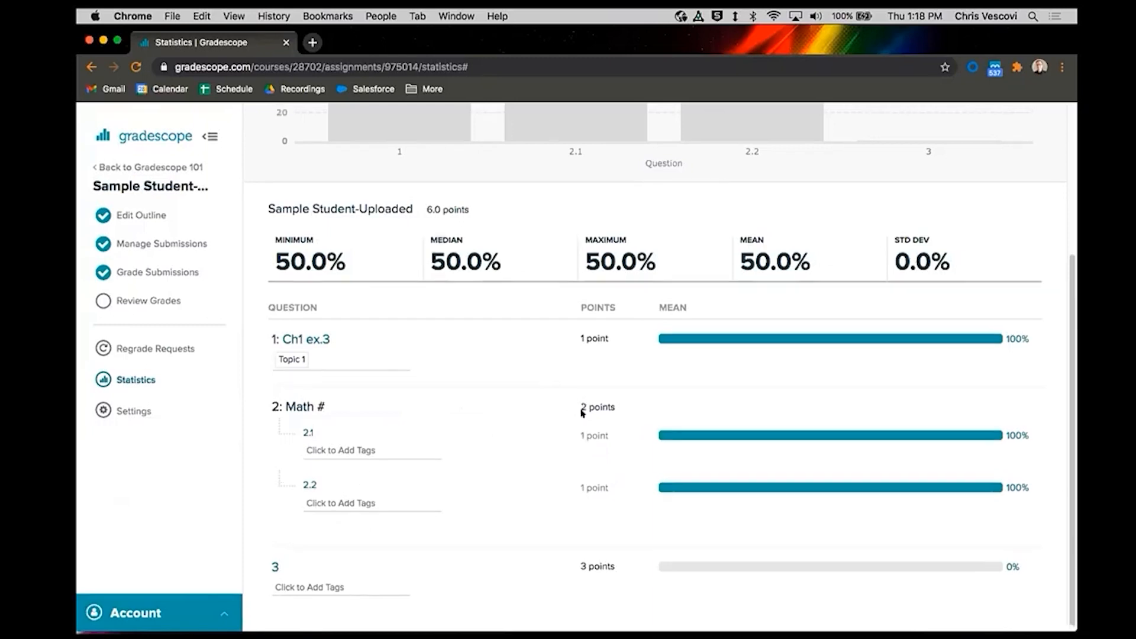
left_click(1006, 136)
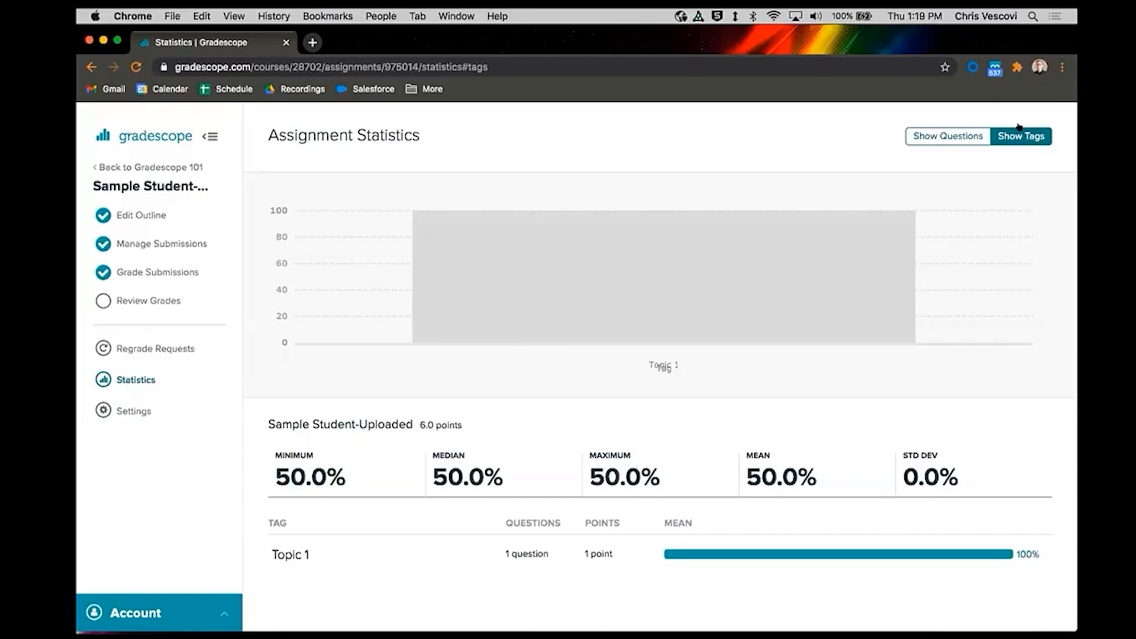
left_click(946, 136)
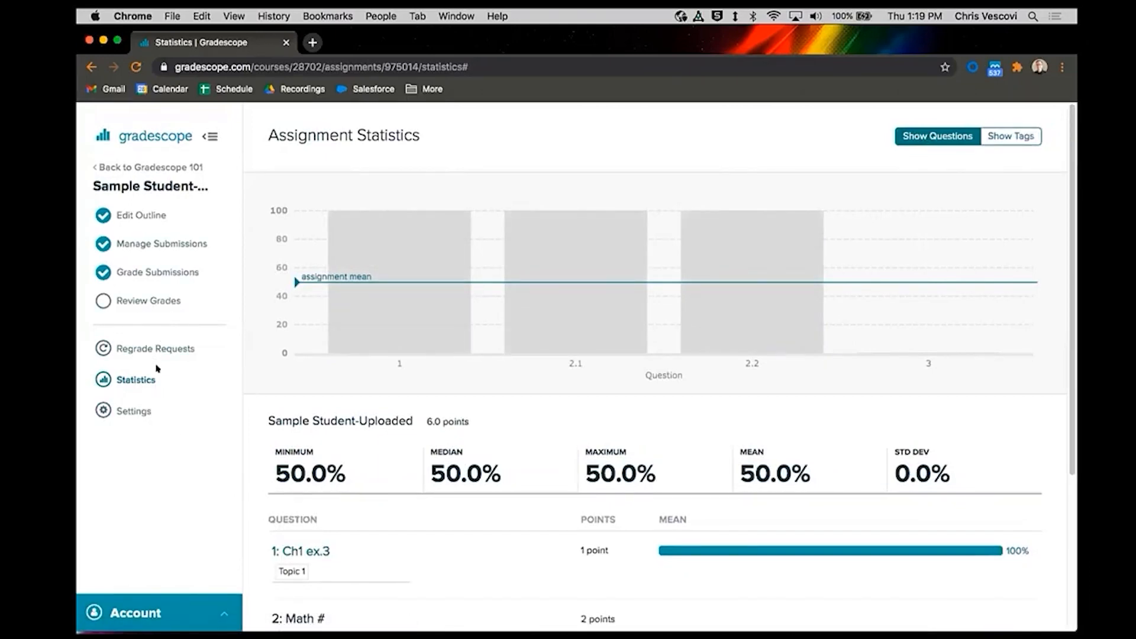
Step: Switch to the student account in Firefox and view the Sample Student-Uploaded submission before grades are published
mouse_move(538, 630)
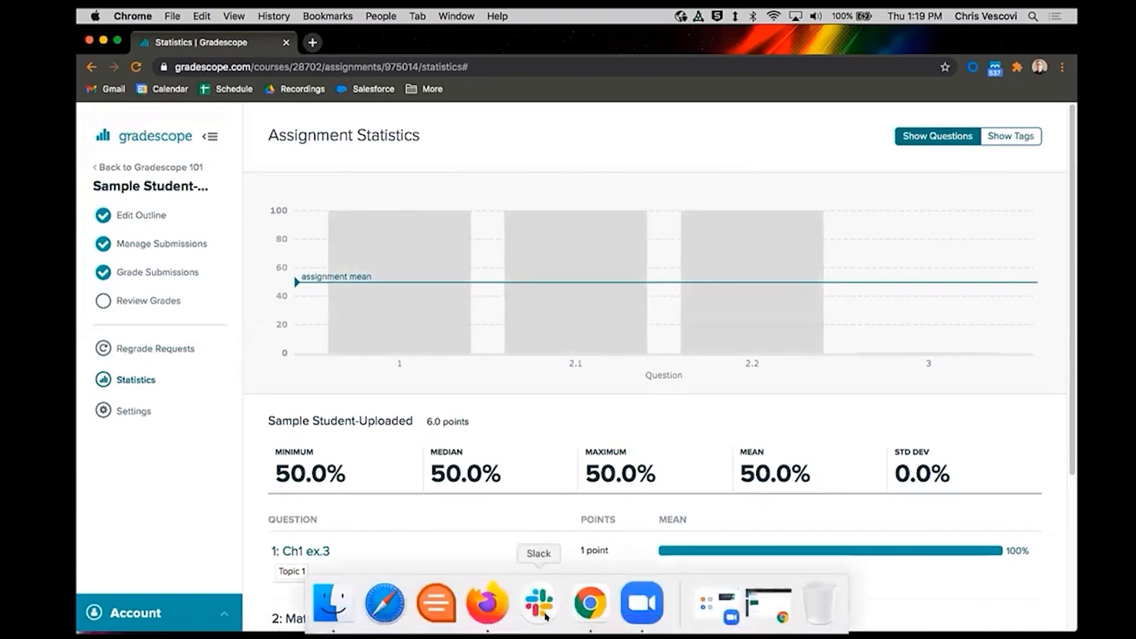
left_click(487, 602)
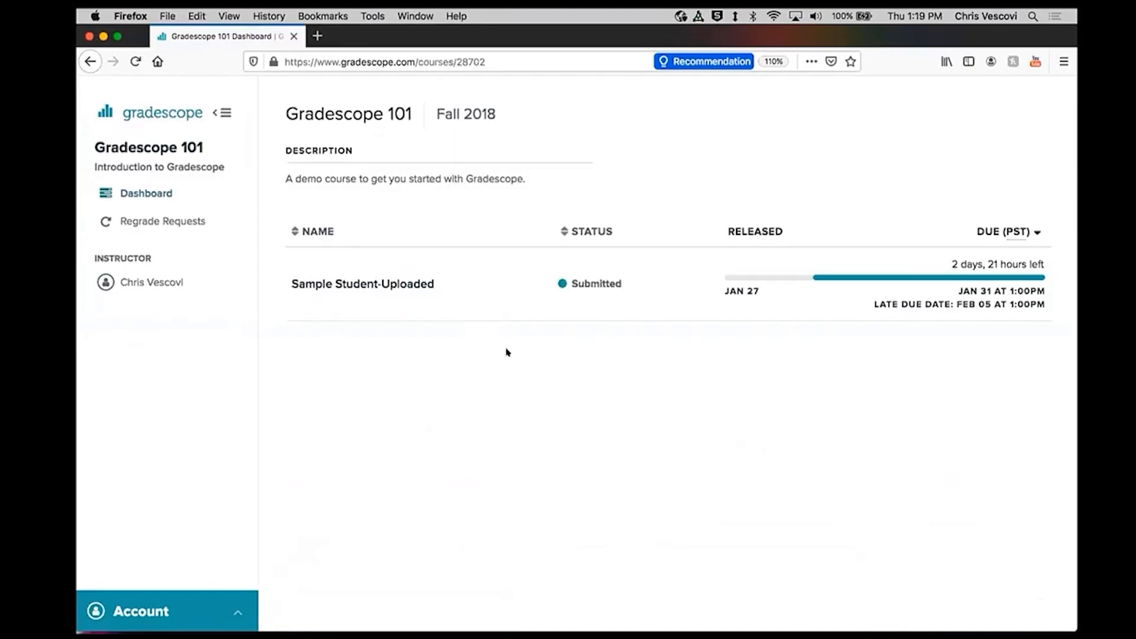
left_click(379, 284)
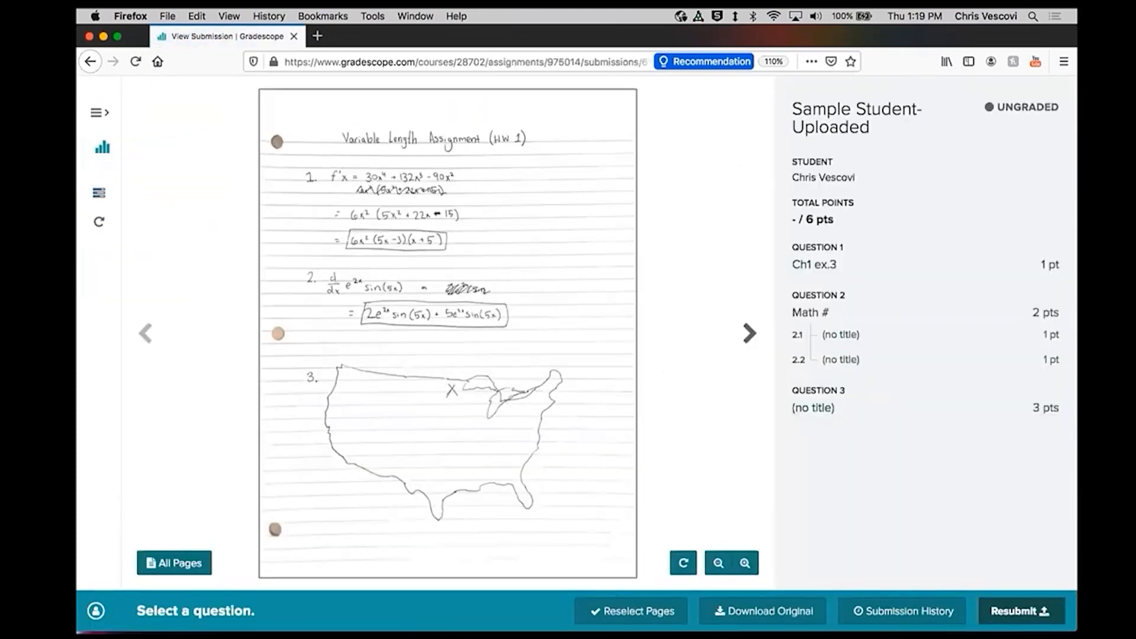
Step: Switch back to the instructor account in Chrome and publish the grades for Sample Student-Uploaded
mouse_move(651, 611)
left_click(590, 605)
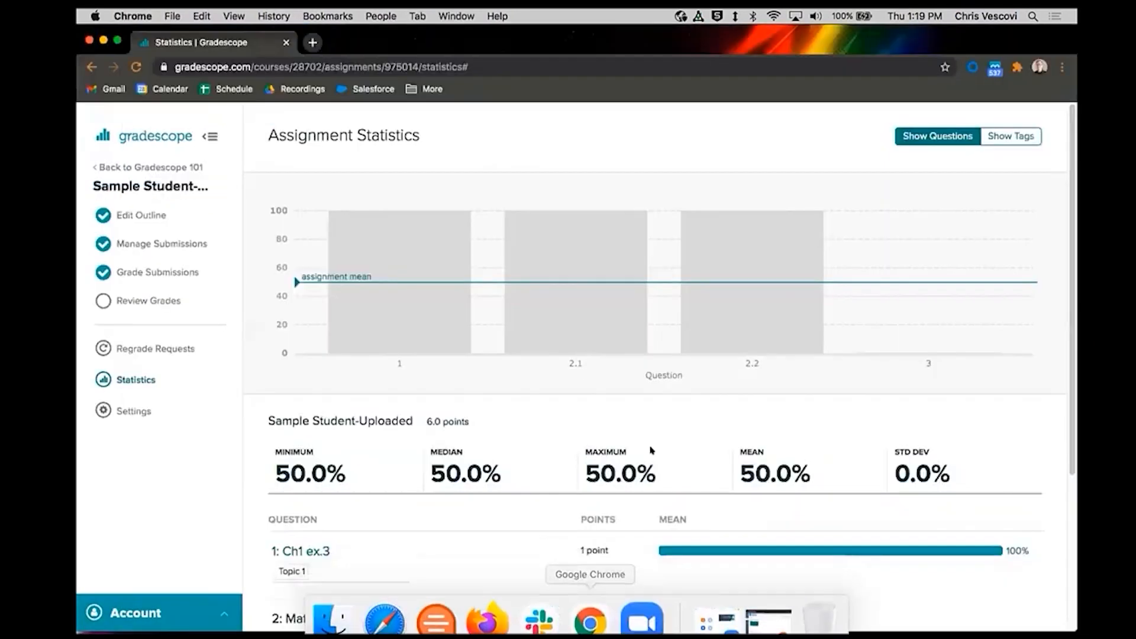
left_click(142, 300)
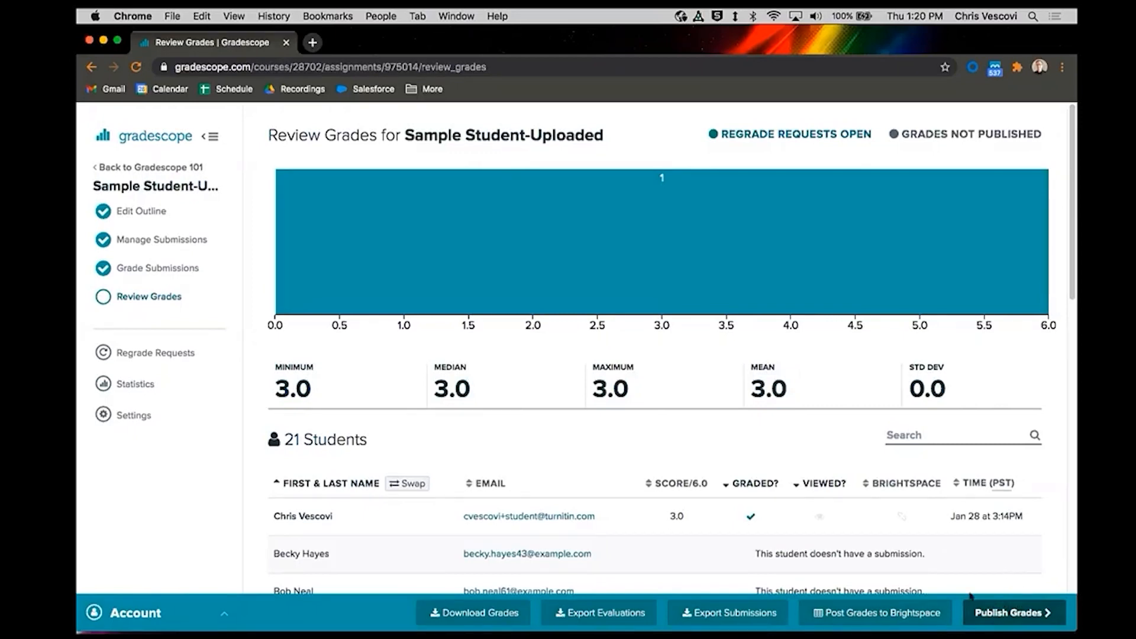
left_click(1018, 611)
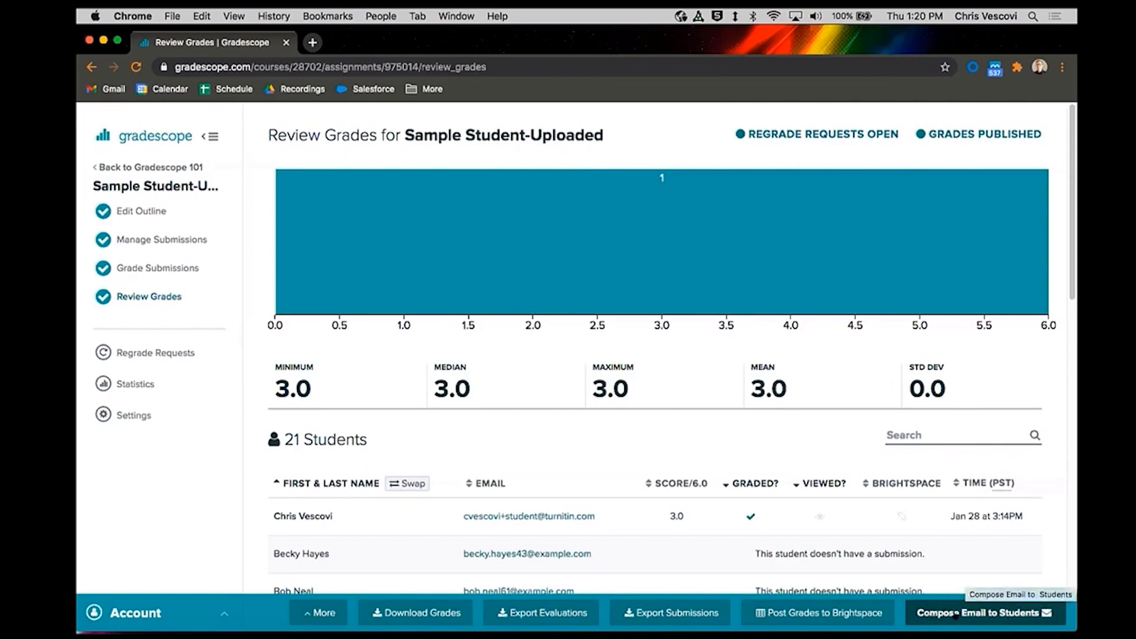
Step: Look over the grade notification email to students, including its message body, and close it without sending
left_click(965, 616)
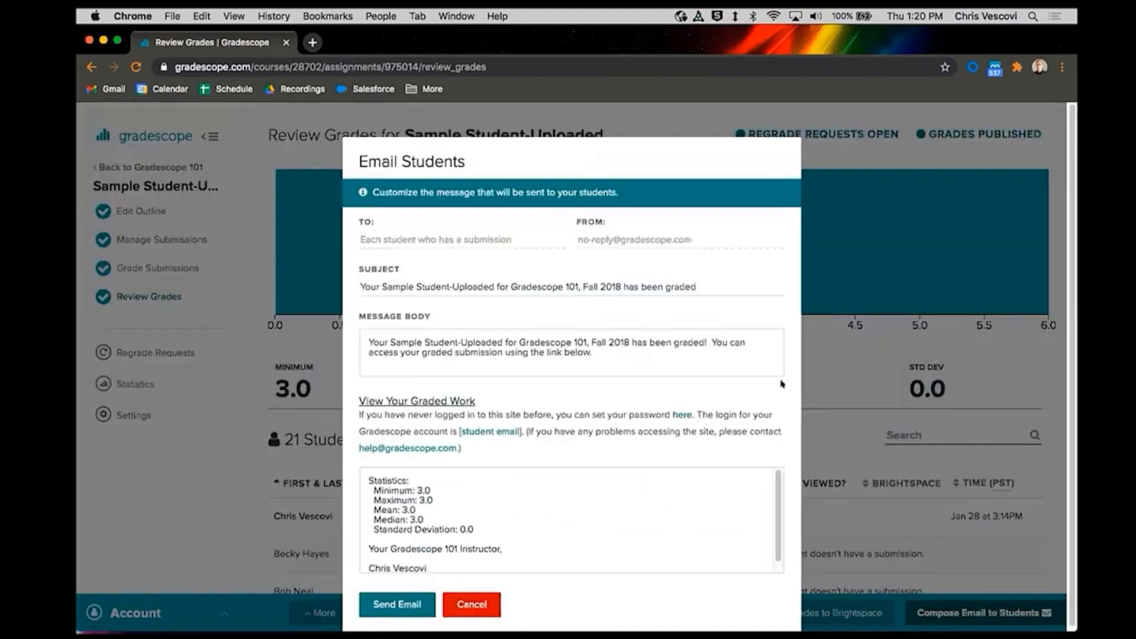
left_click(623, 369)
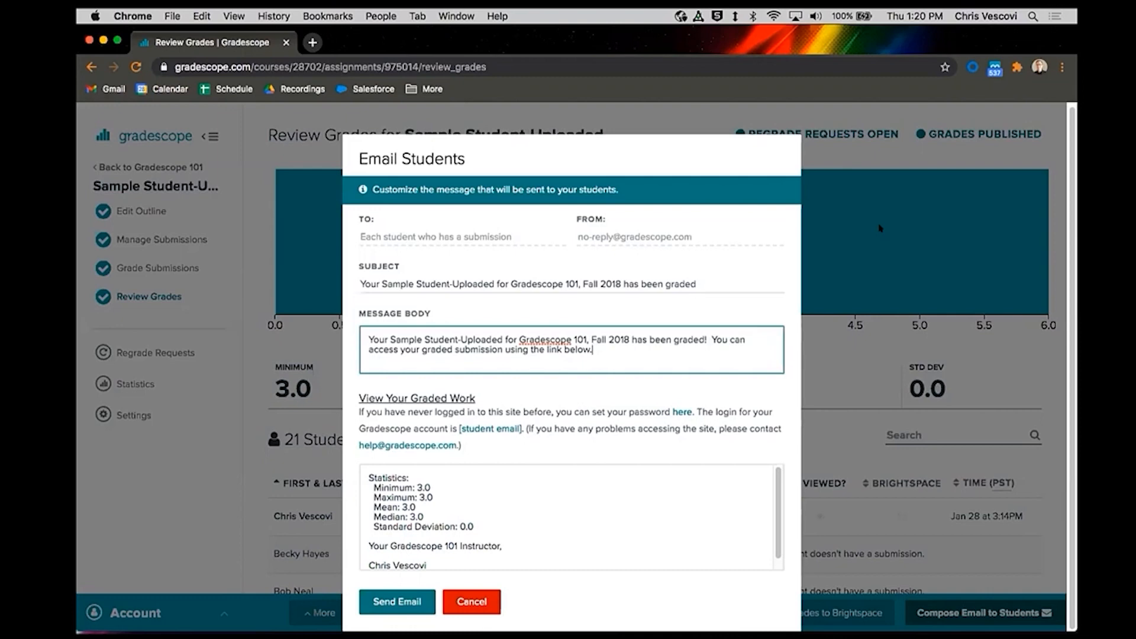
left_click(885, 273)
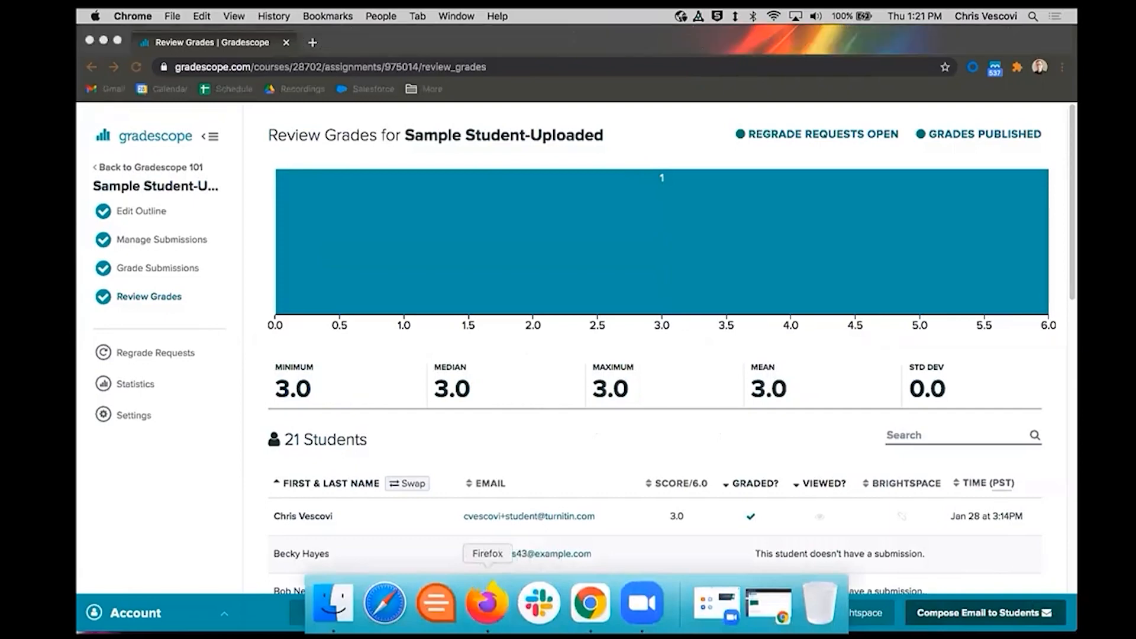
Step: Switch to the student account in Firefox and view question 3 of the graded Sample Student-Uploaded submission in Gradescope 101
left_click(489, 612)
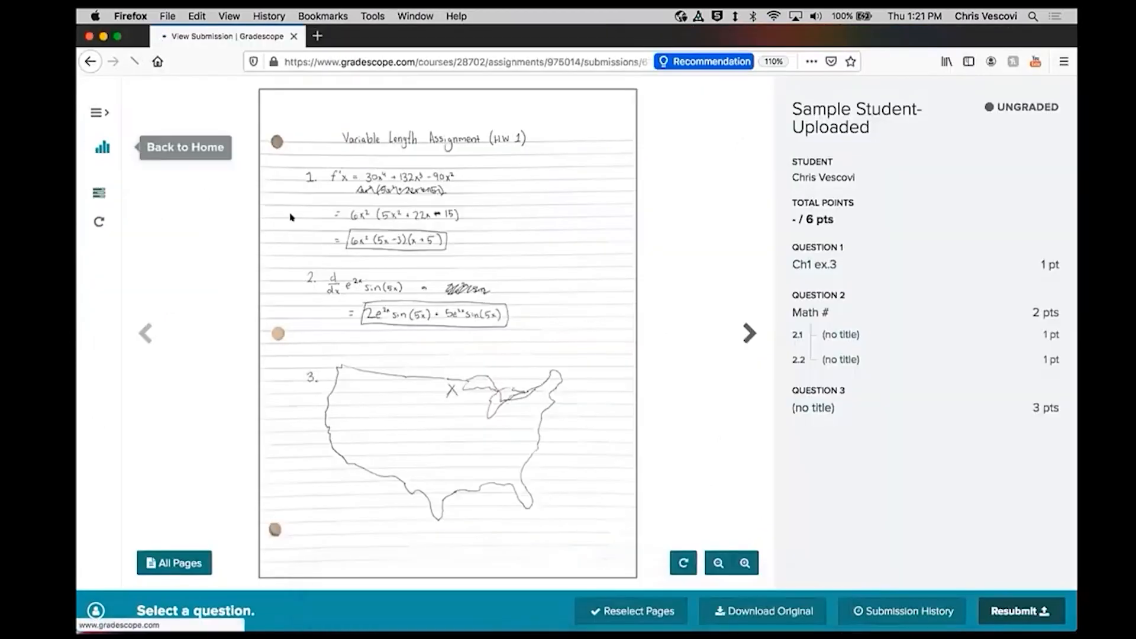
left_click(103, 147)
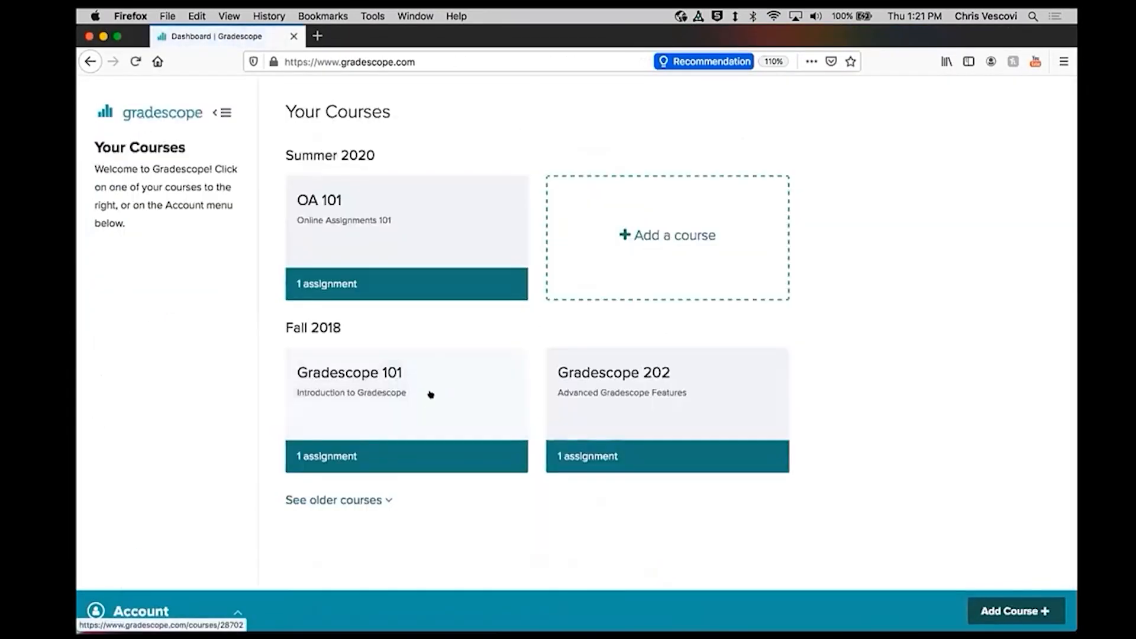
left_click(428, 388)
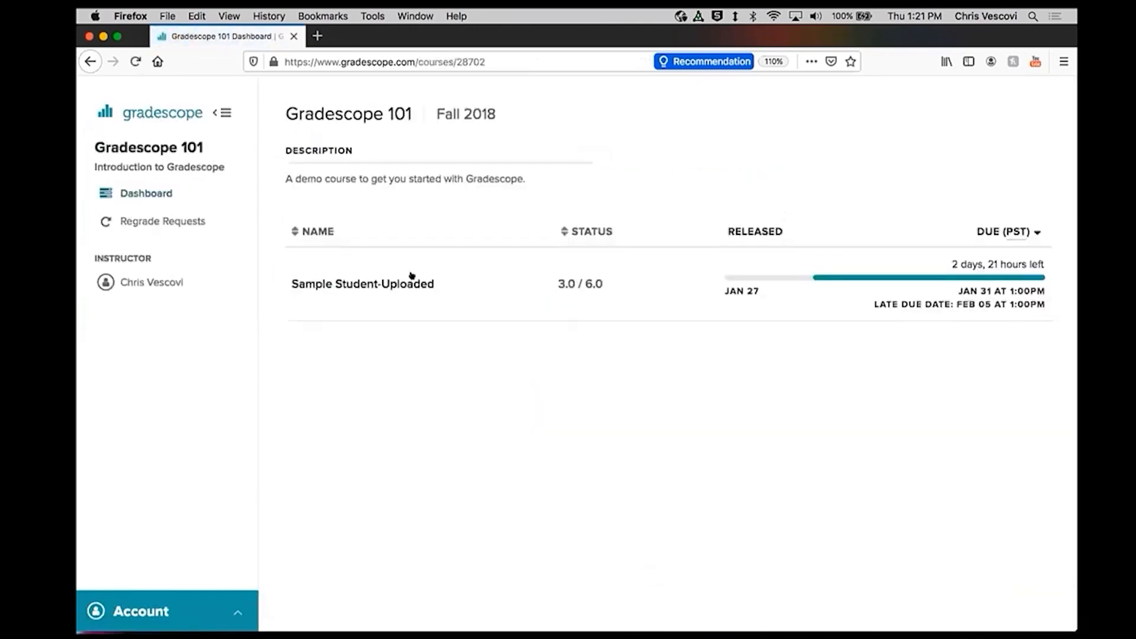
left_click(601, 300)
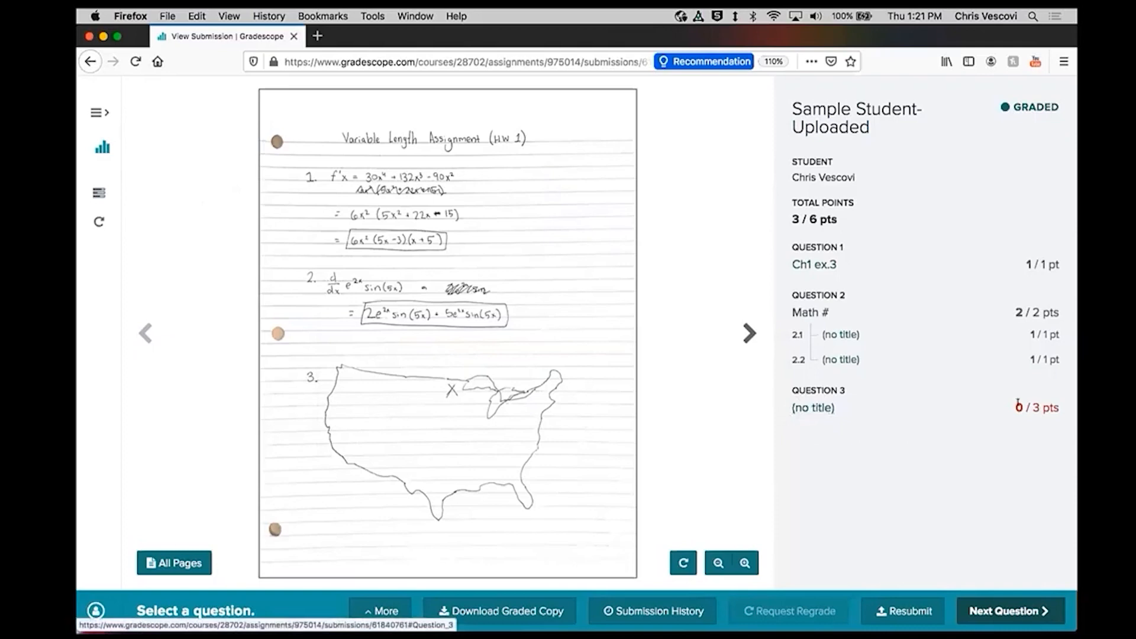
left_click(824, 414)
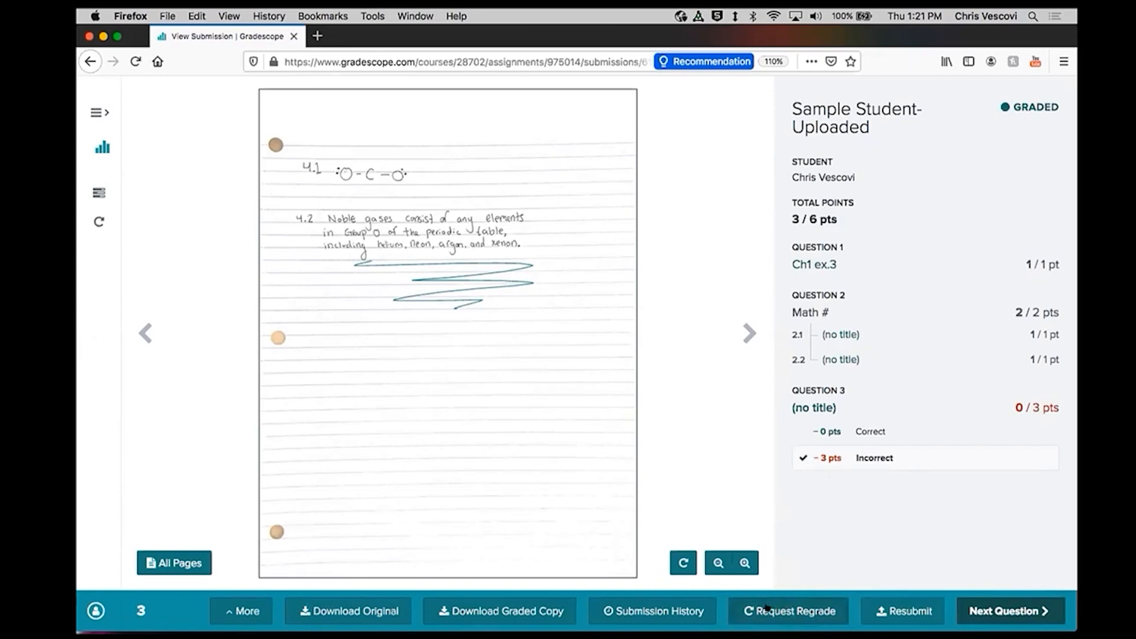
Step: View the regrade request forms for questions 3 and 2.2, dismissing each without submitting
left_click(784, 607)
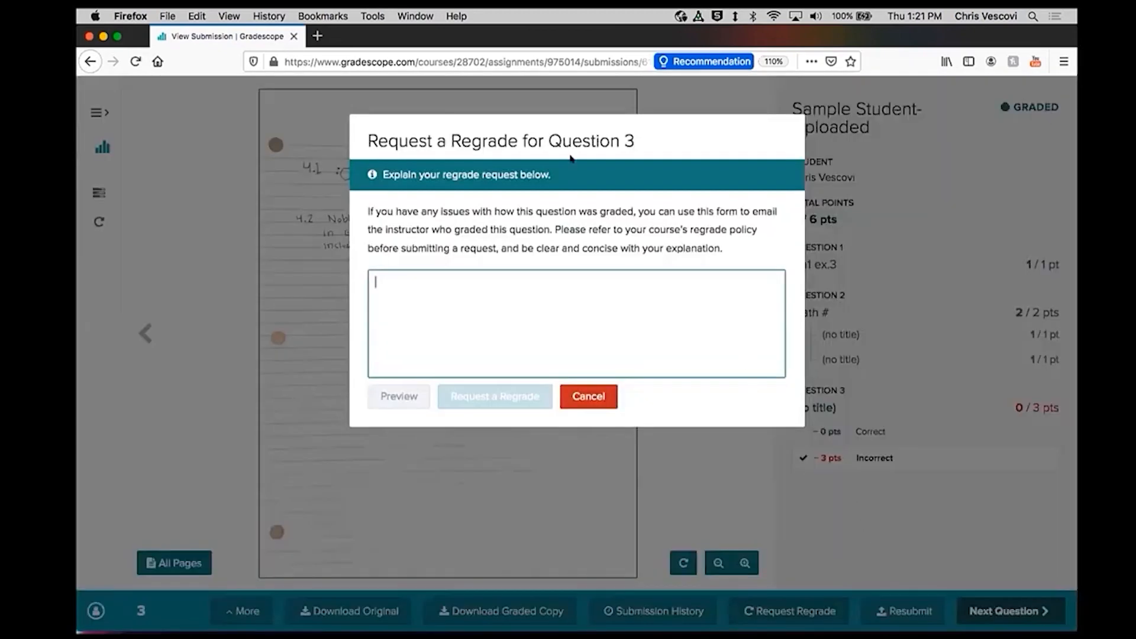
left_click(613, 392)
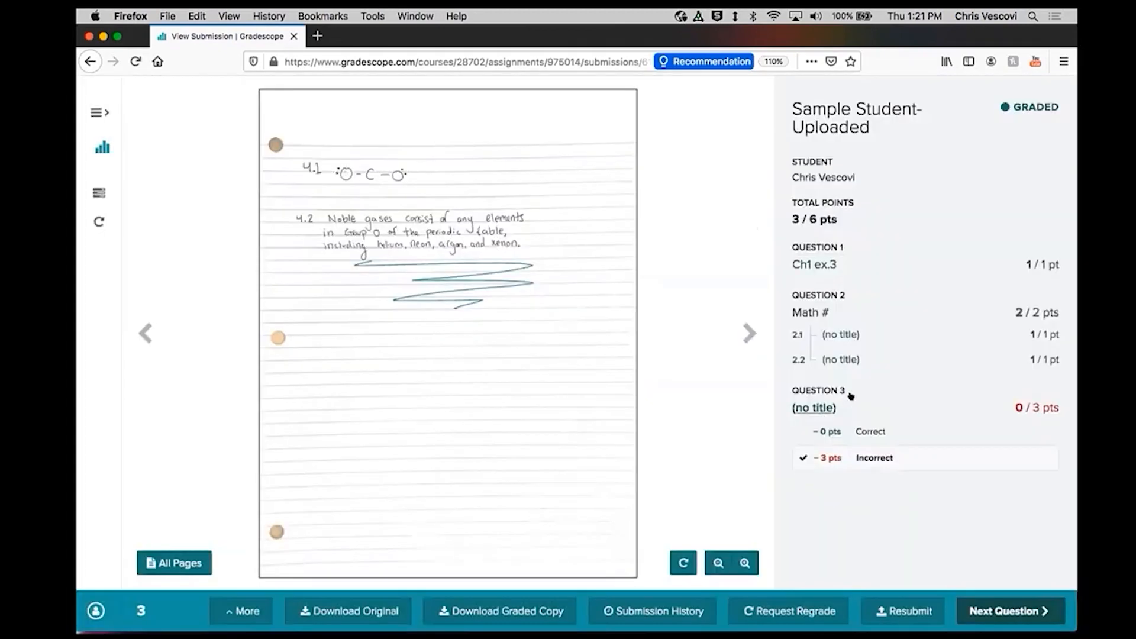
left_click(844, 355)
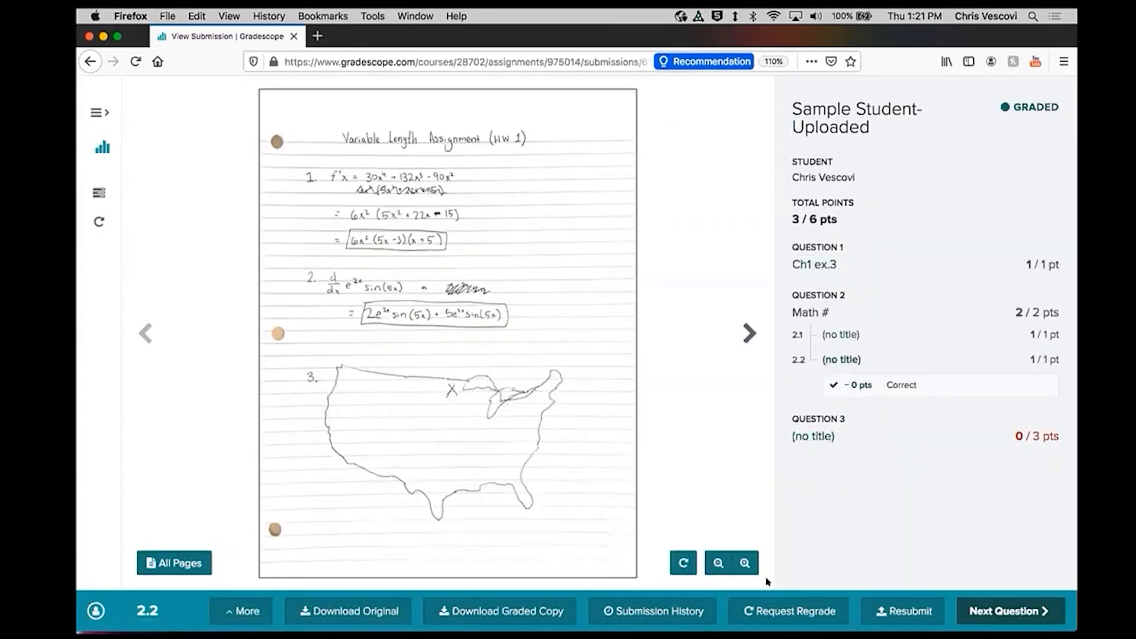
left_click(774, 610)
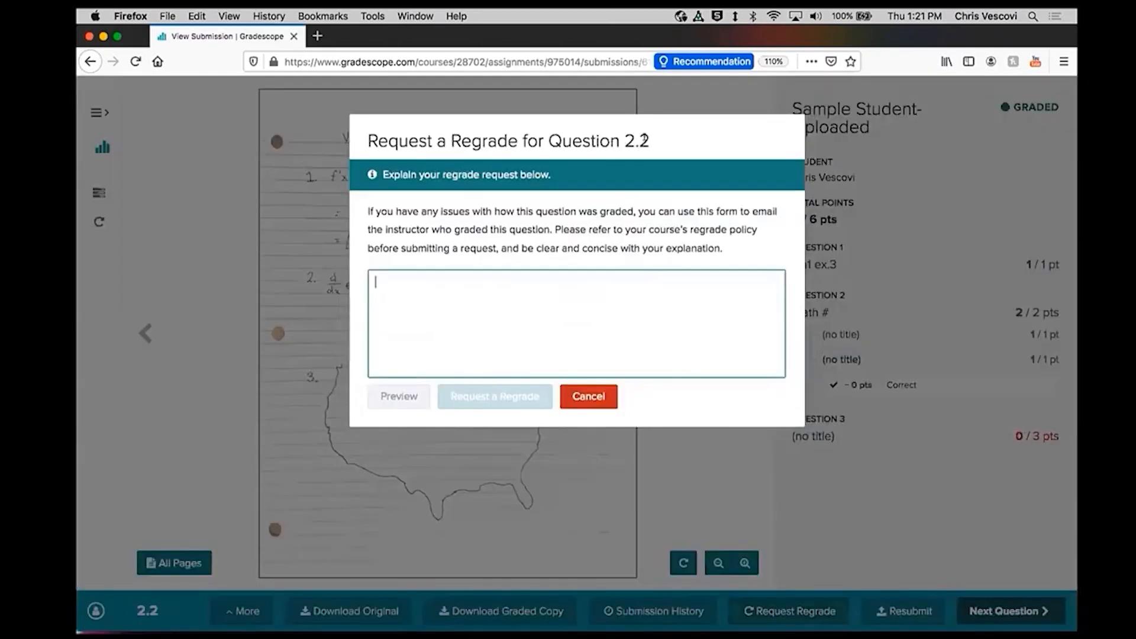
left_click(586, 401)
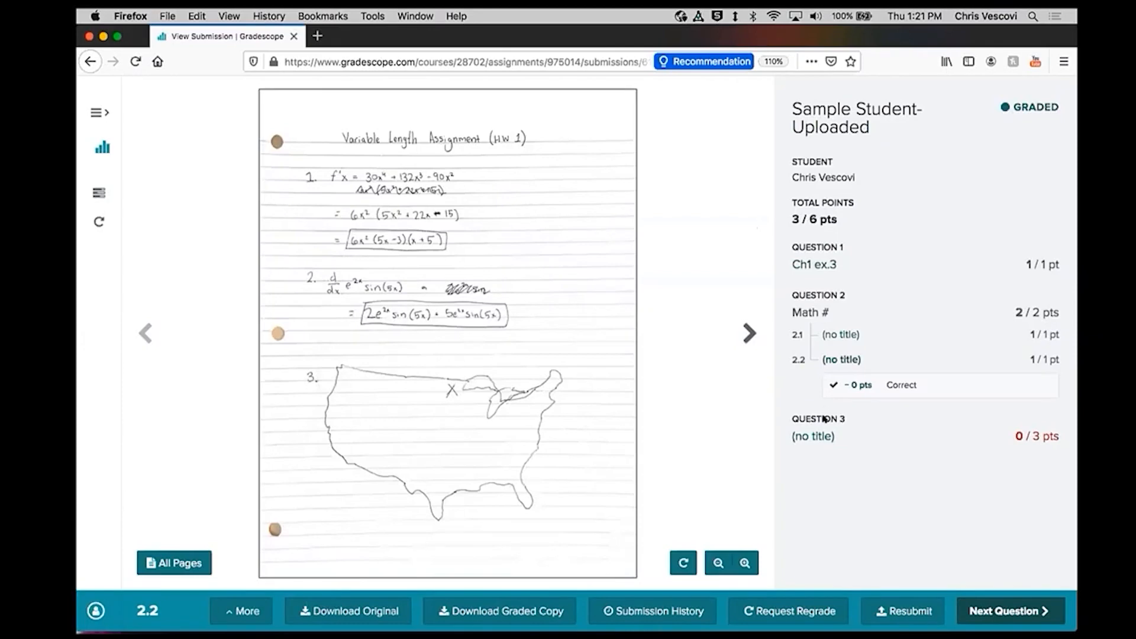
Step: Submit a regrade request for question 3 of the graded submission with the explanation "Please take another look..."
left_click(815, 436)
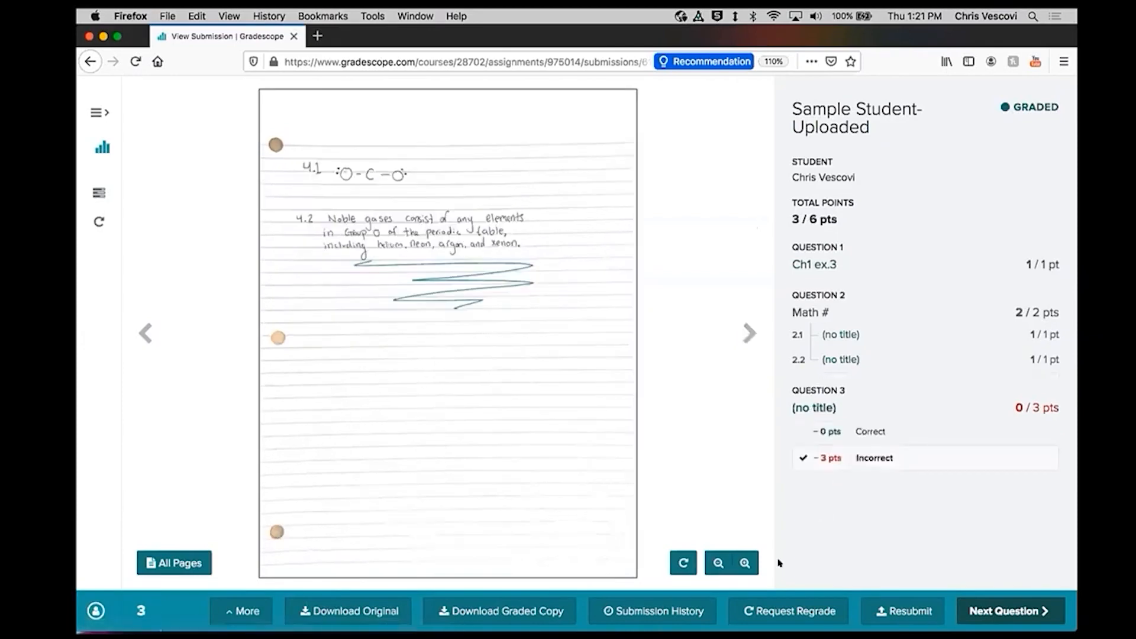
left_click(787, 607)
left_click_drag(395, 137, 640, 129)
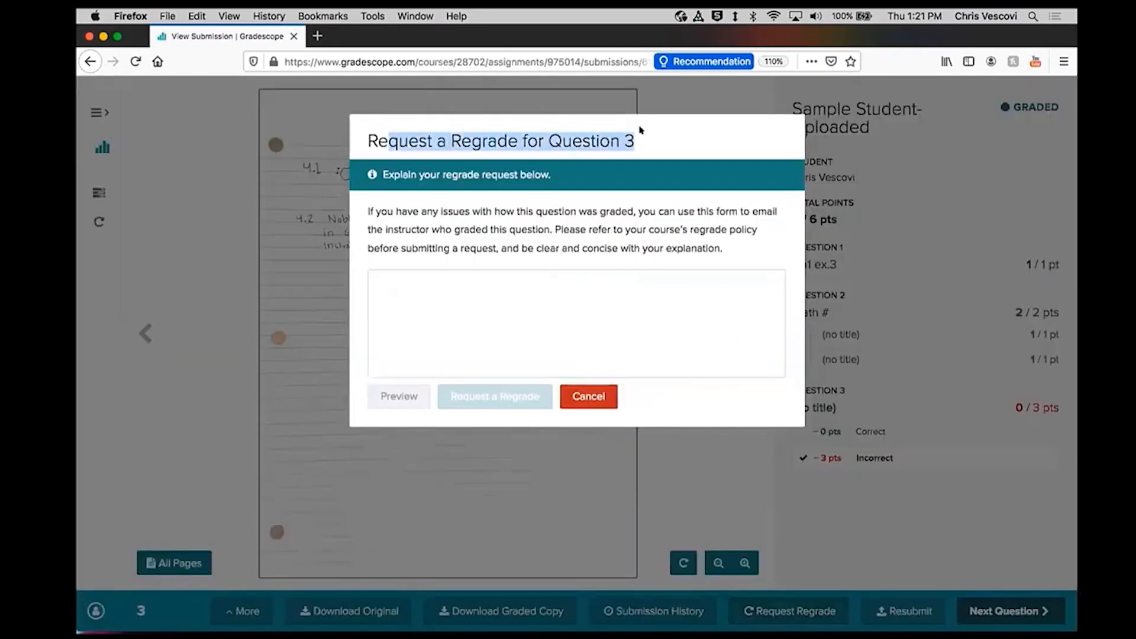
left_click(573, 310)
type("Please take another look...")
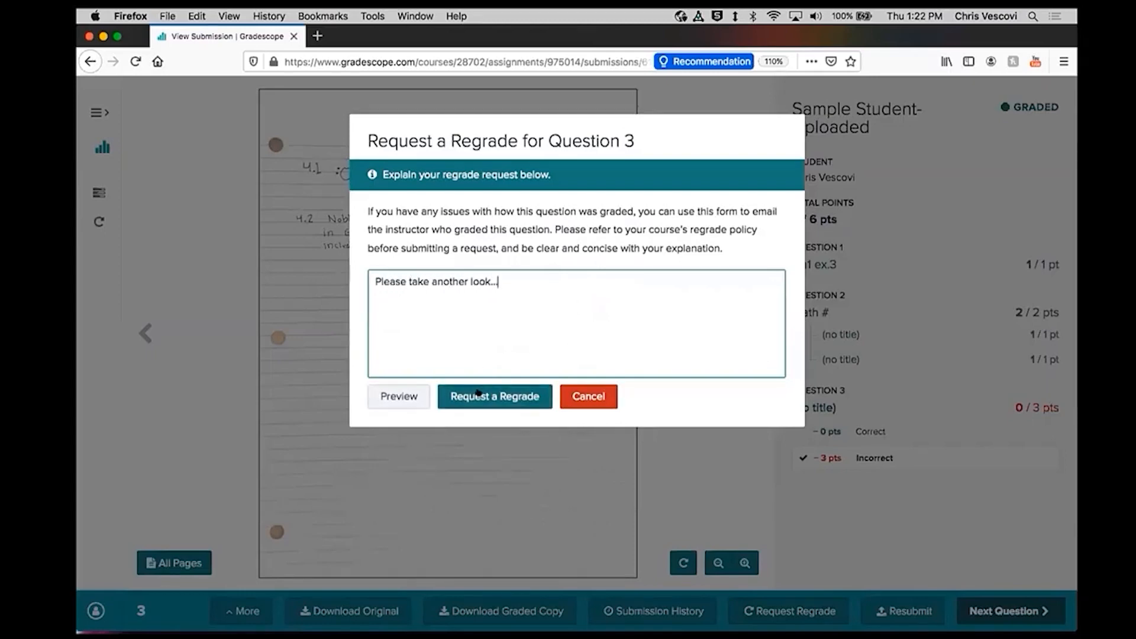
left_click(495, 397)
Step: Switch to the instructor account in Chrome and view the regrade requests for Sample Student-Uploaded
mouse_move(591, 605)
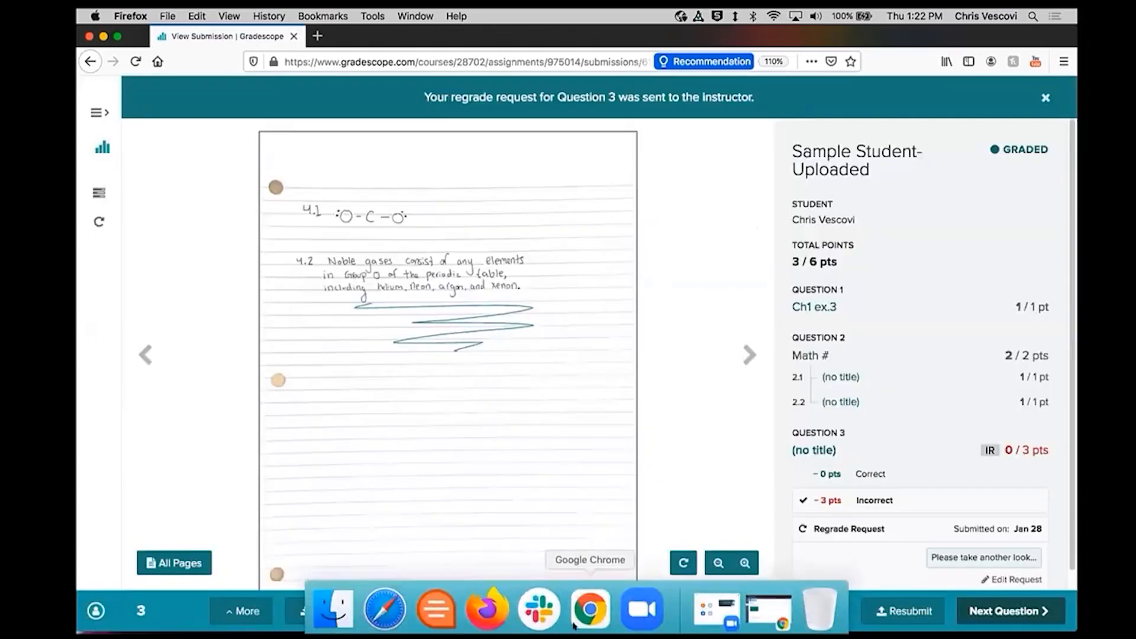
left_click(591, 605)
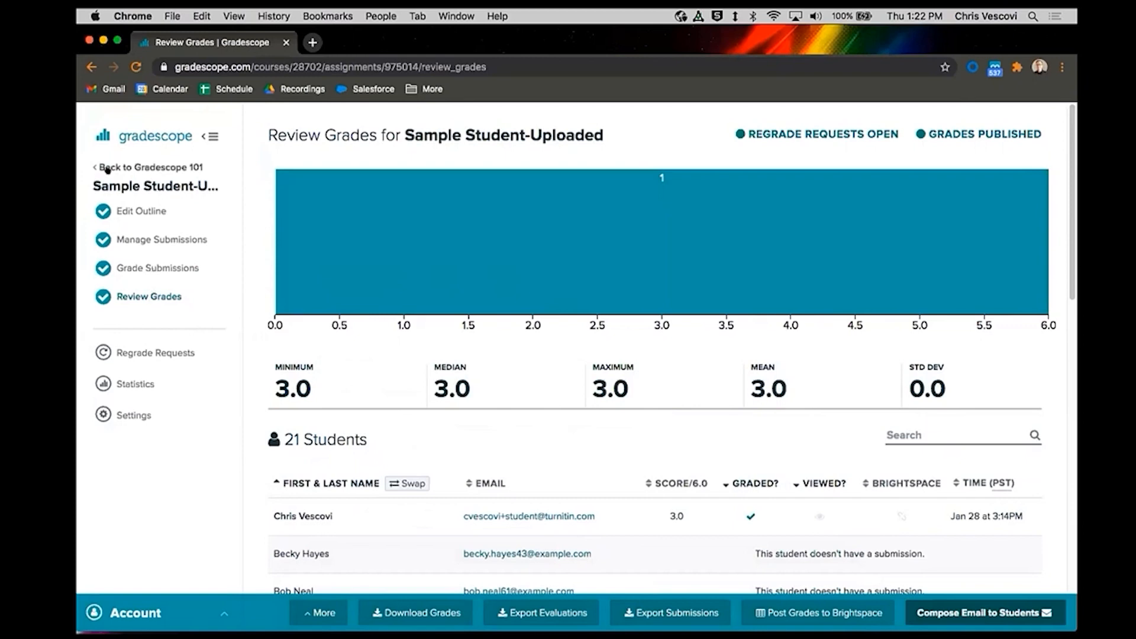
left_click(142, 240)
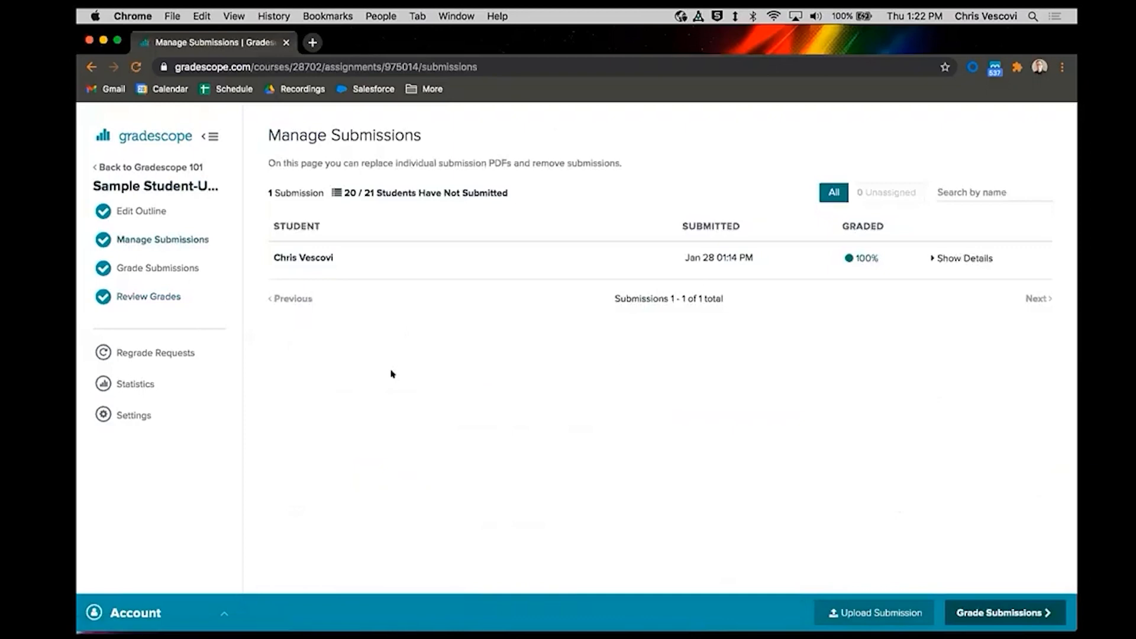
left_click(133, 353)
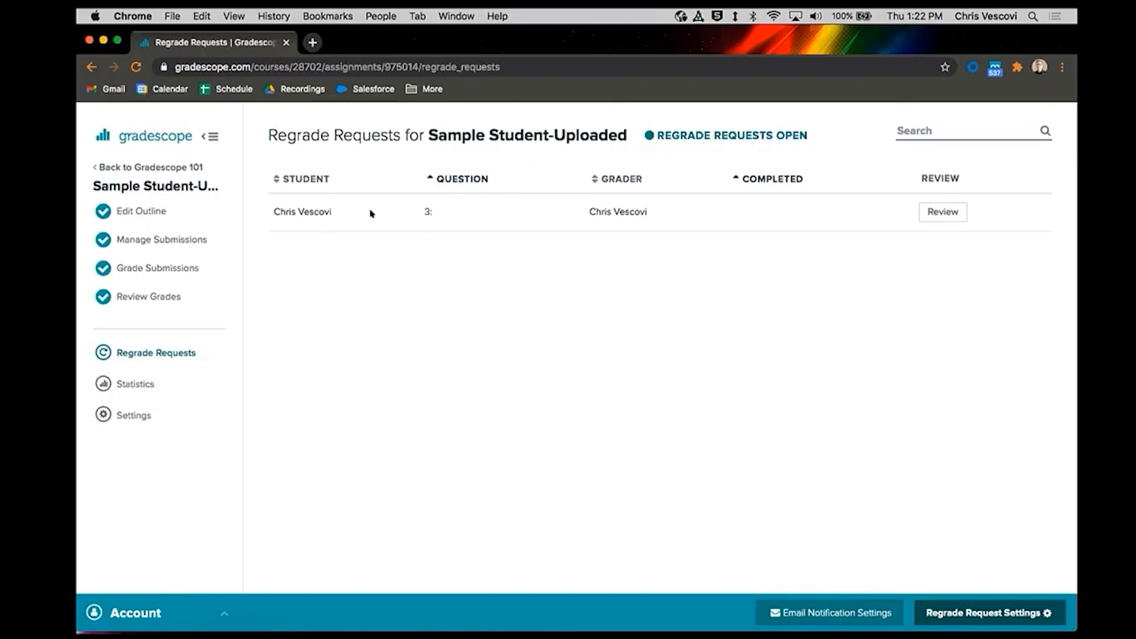
Step: Review the student's regrade request for question 3, including its response form, and dismiss the form without responding
left_click(935, 213)
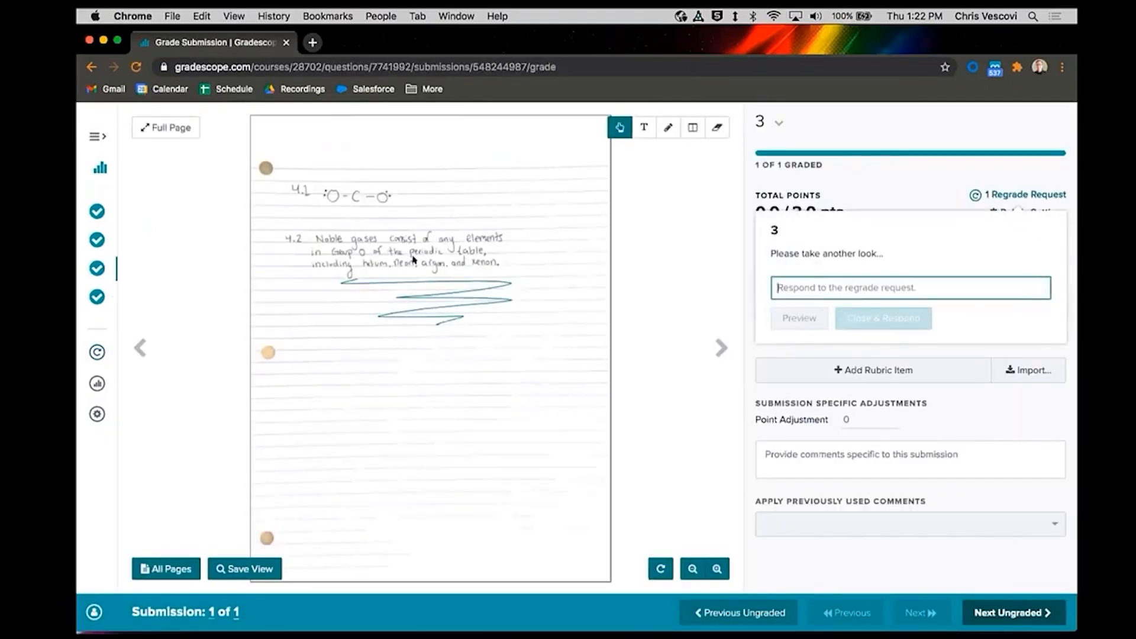
left_click_drag(783, 250, 929, 242)
left_click(926, 247)
left_click(799, 284)
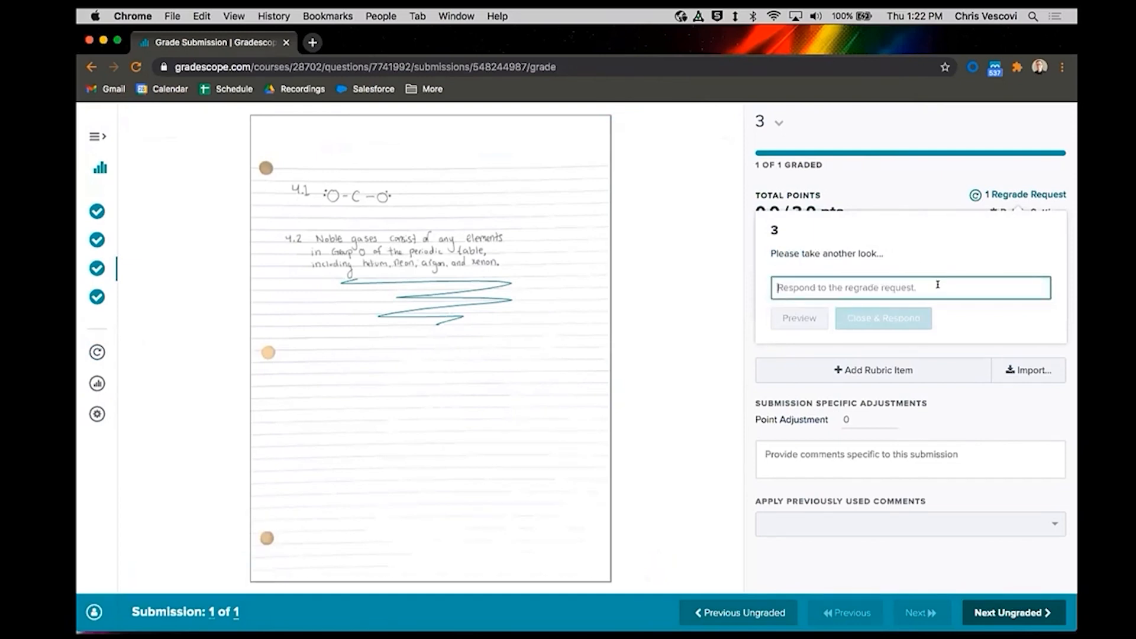
left_click(907, 181)
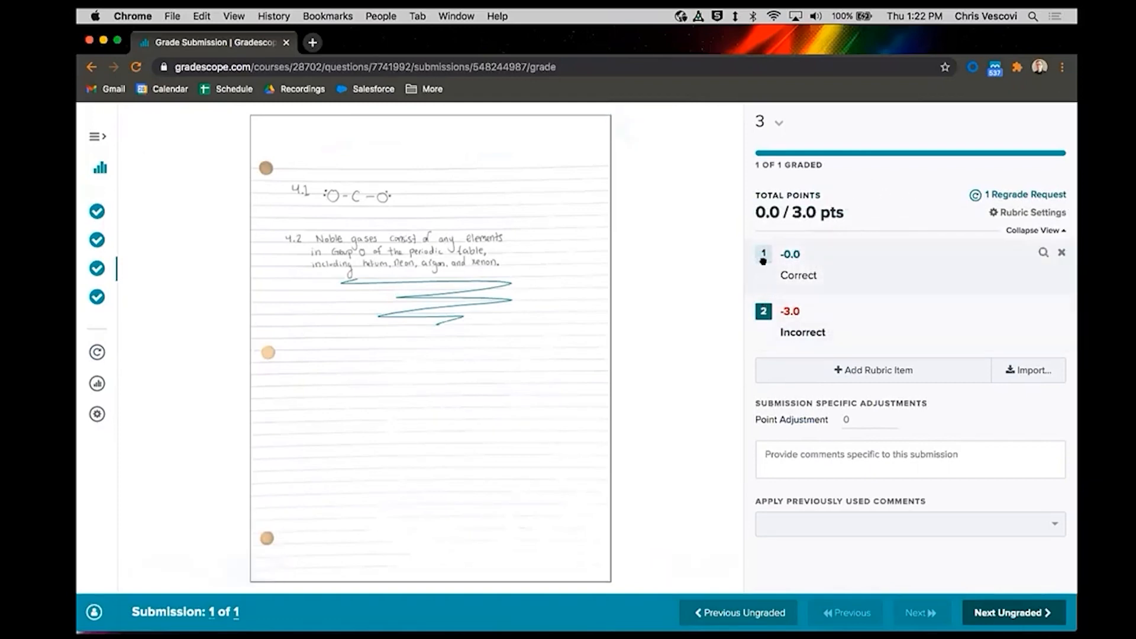
mouse_move(438, 456)
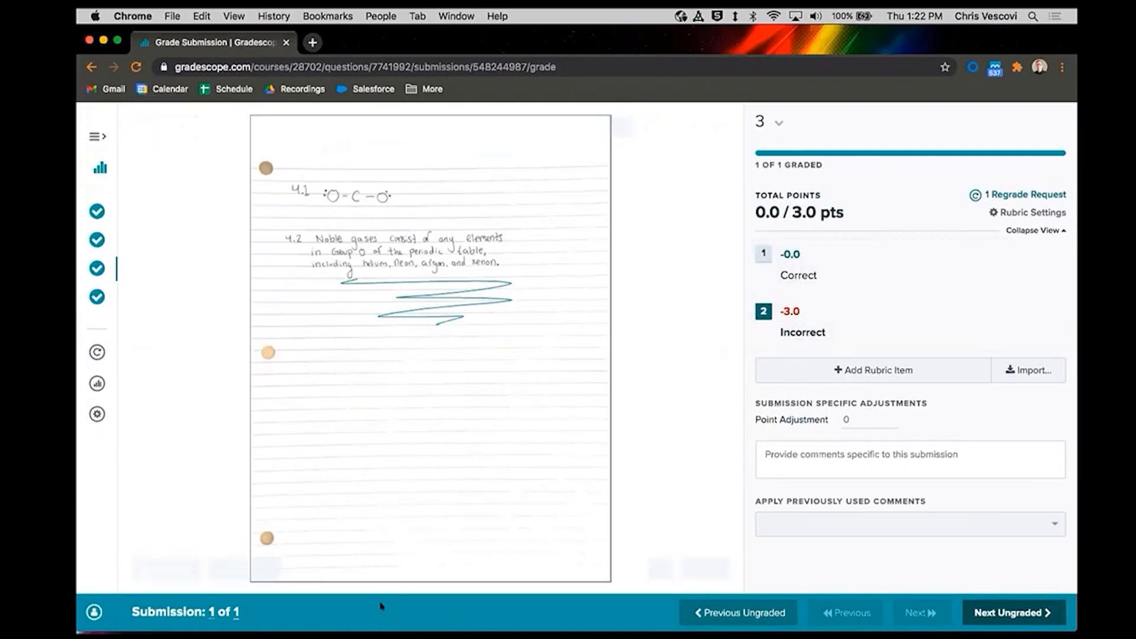
mouse_move(636, 612)
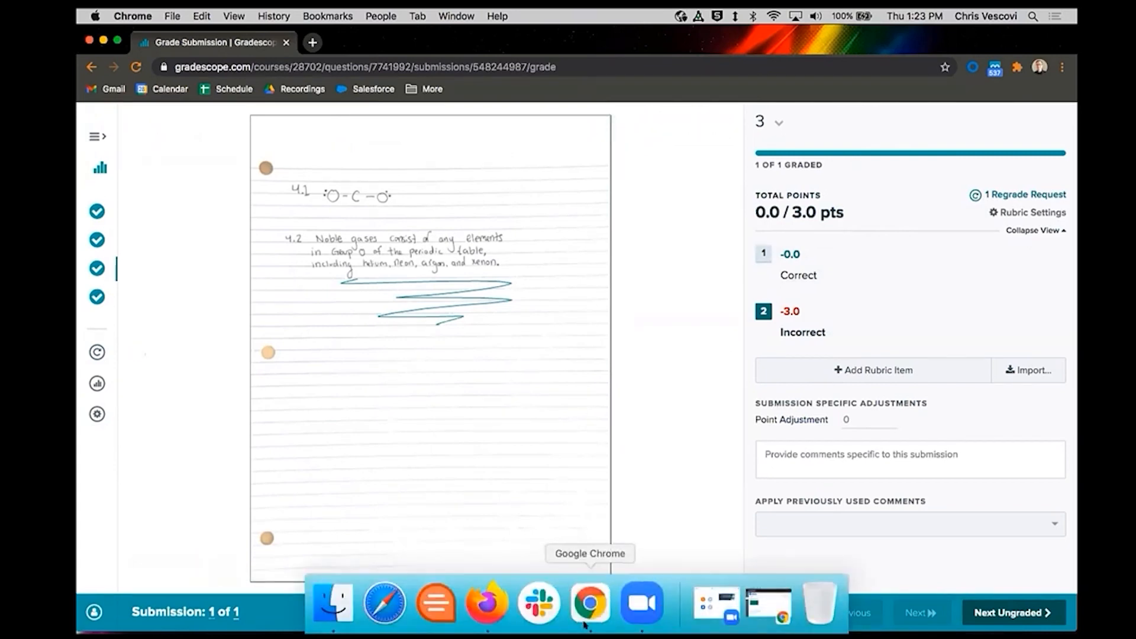
mouse_move(694, 360)
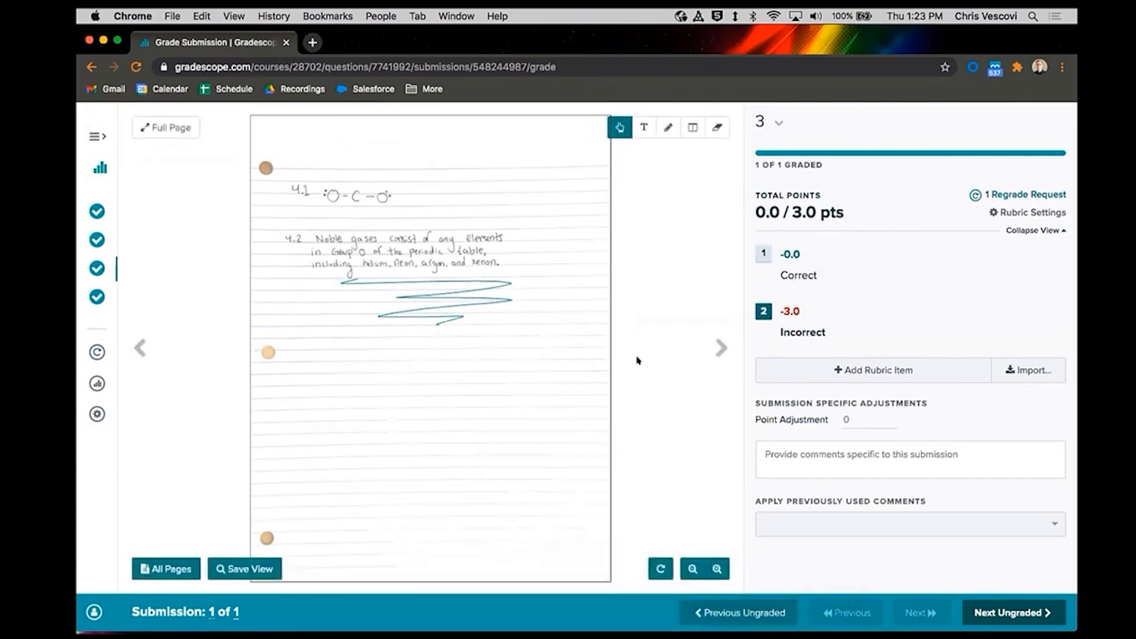
mouse_move(469, 446)
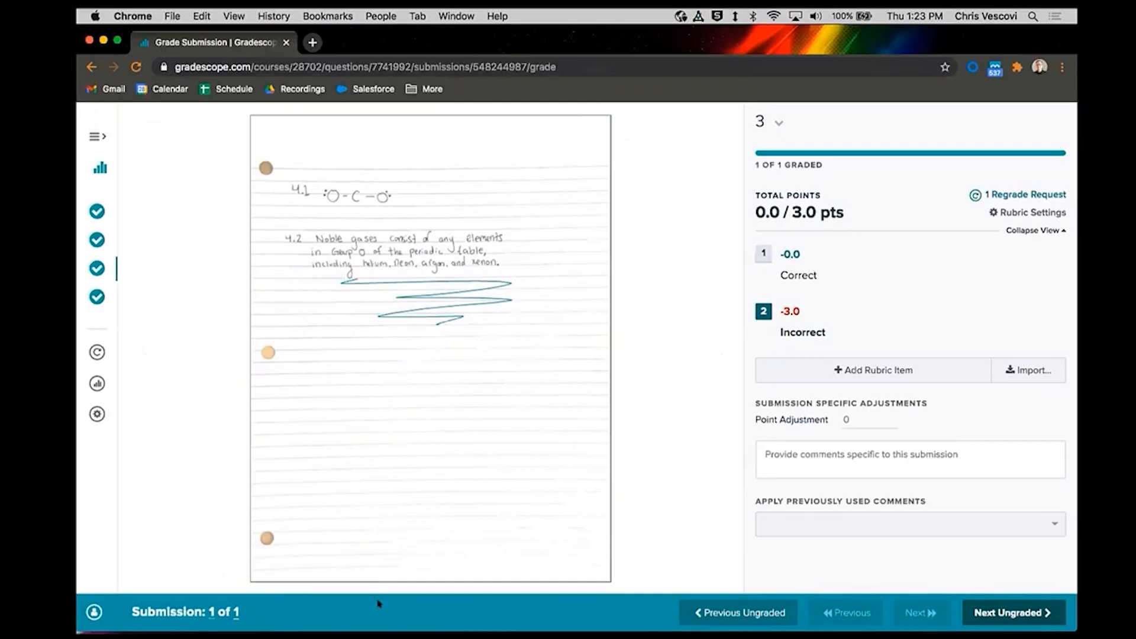
mouse_move(526, 463)
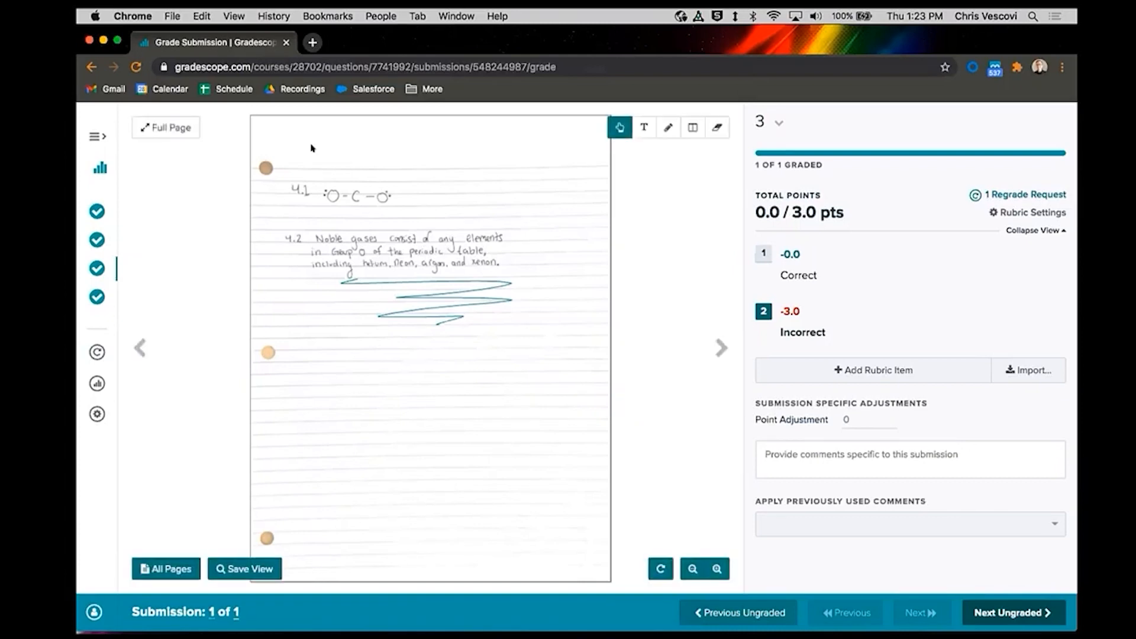
left_click(312, 42)
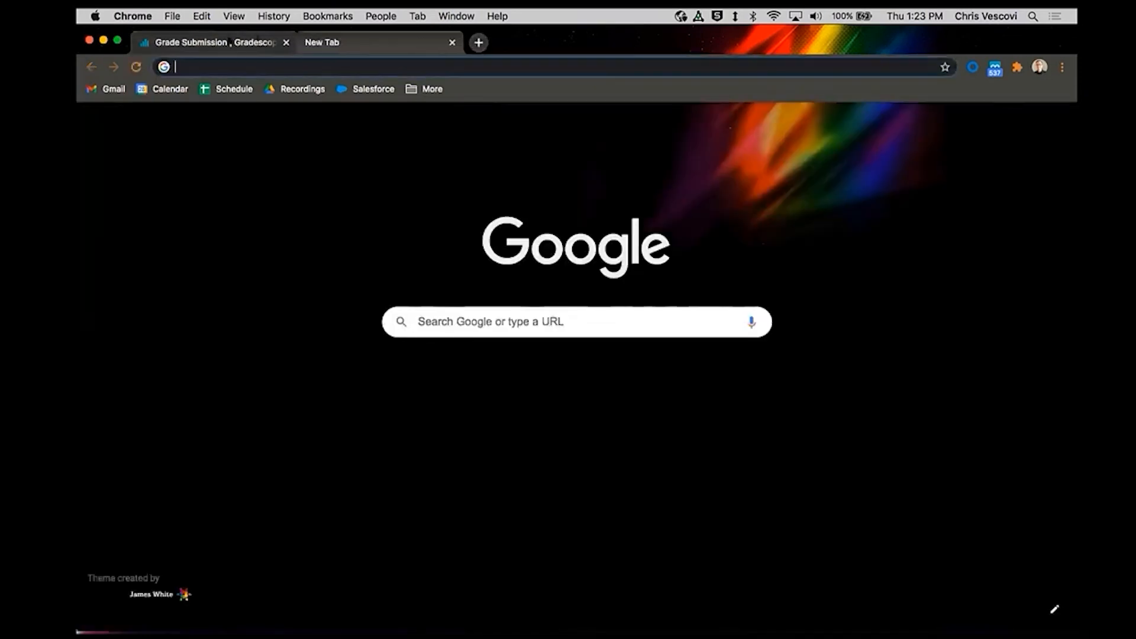
key("super+w")
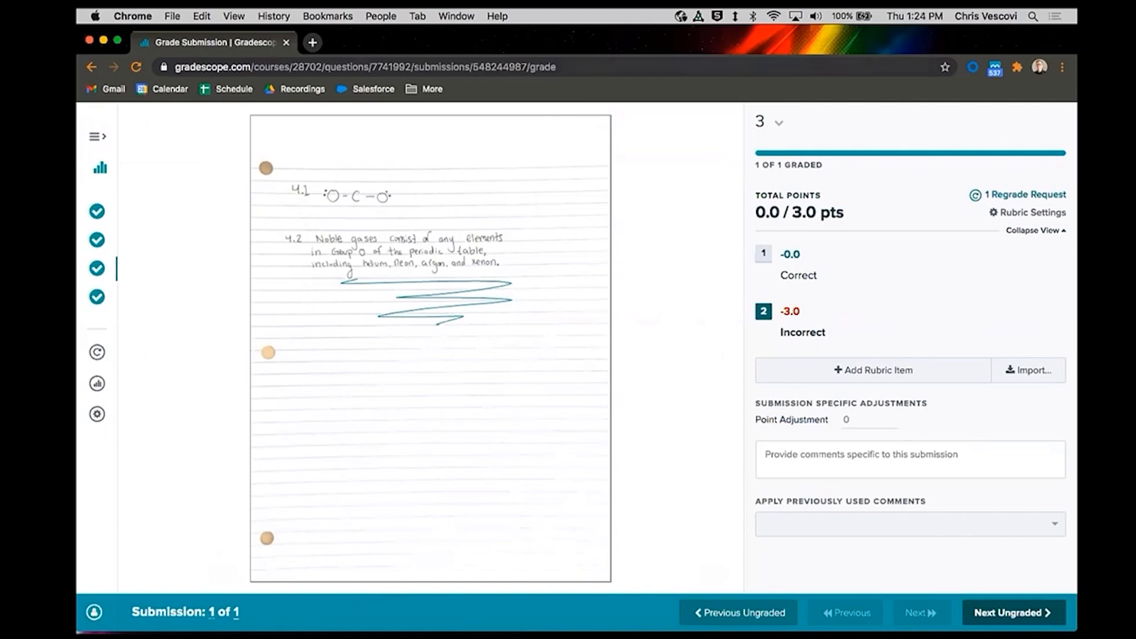
Step: Open the bookmarked Gradescope help article "Scanning Work on a Mobile Device" and look through its scanning instructions
left_click(427, 90)
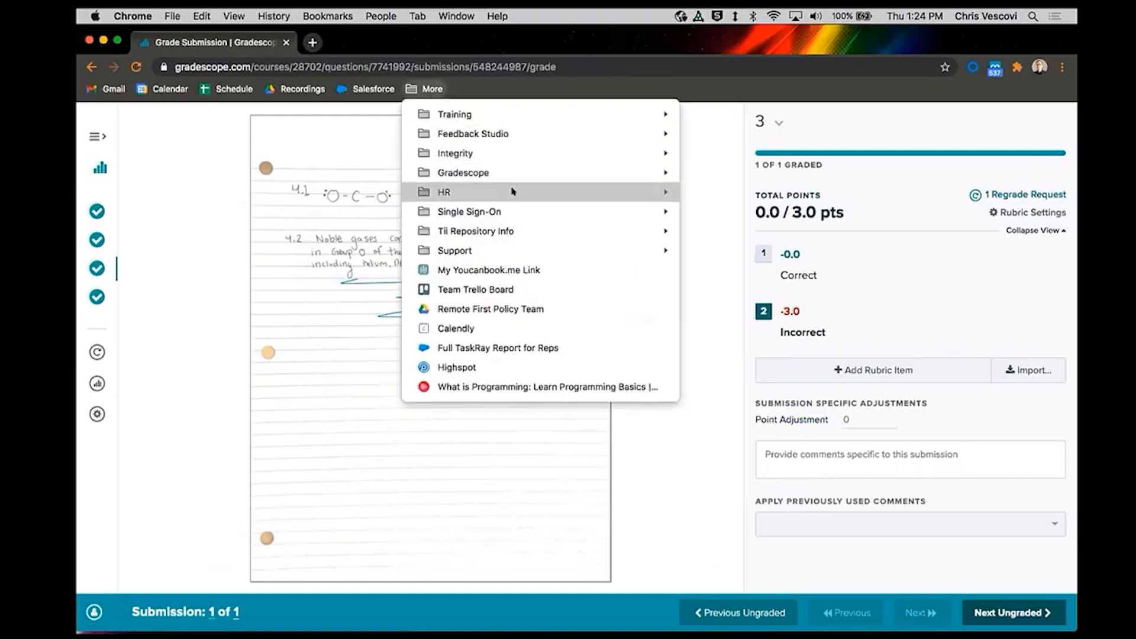
mouse_move(513, 191)
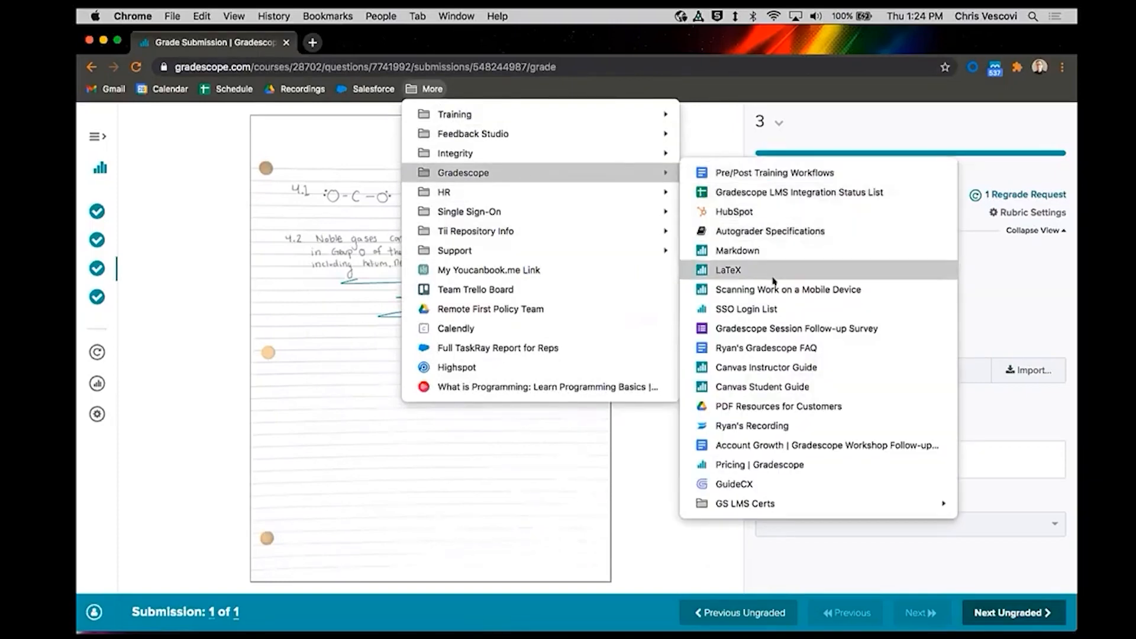
left_click(773, 288)
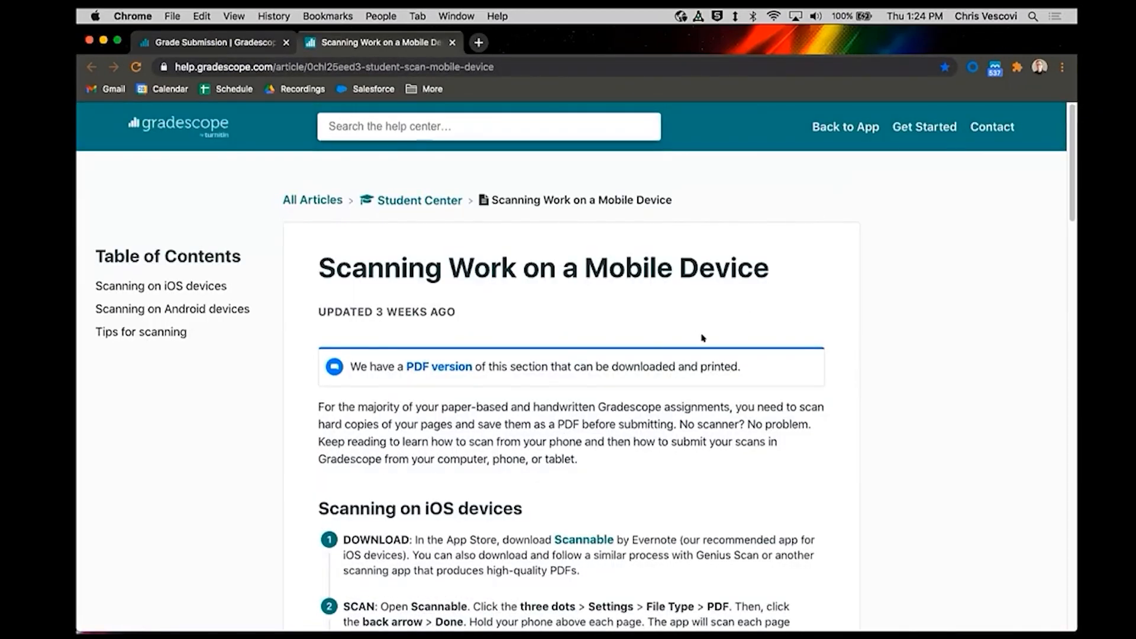
left_click_drag(1069, 137, 1071, 227)
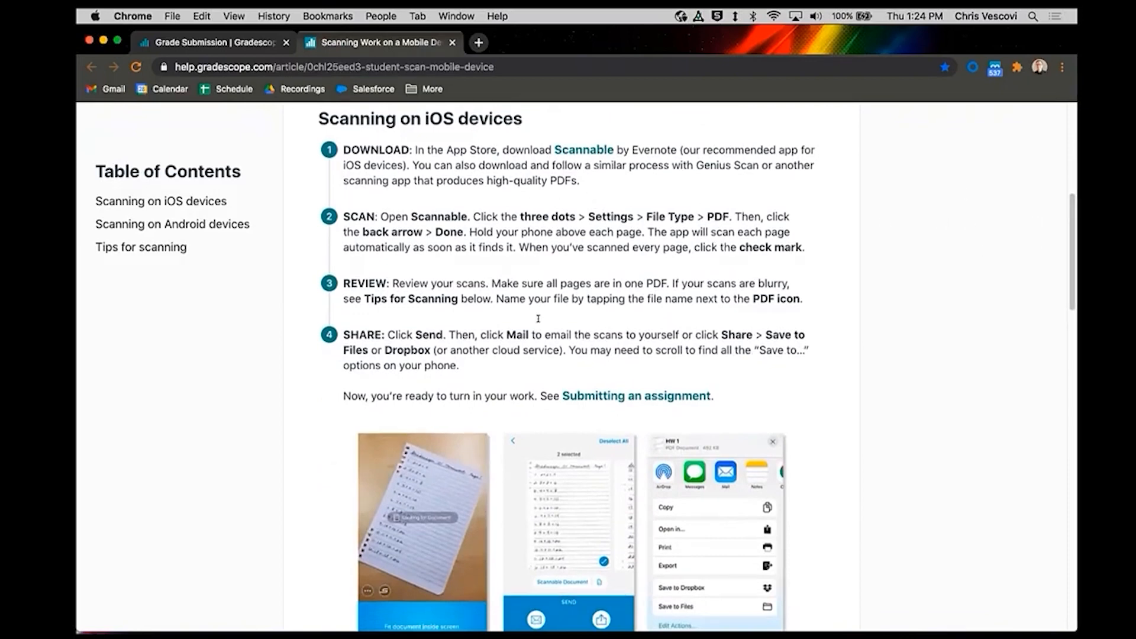
left_click_drag(1070, 241, 1039, 386)
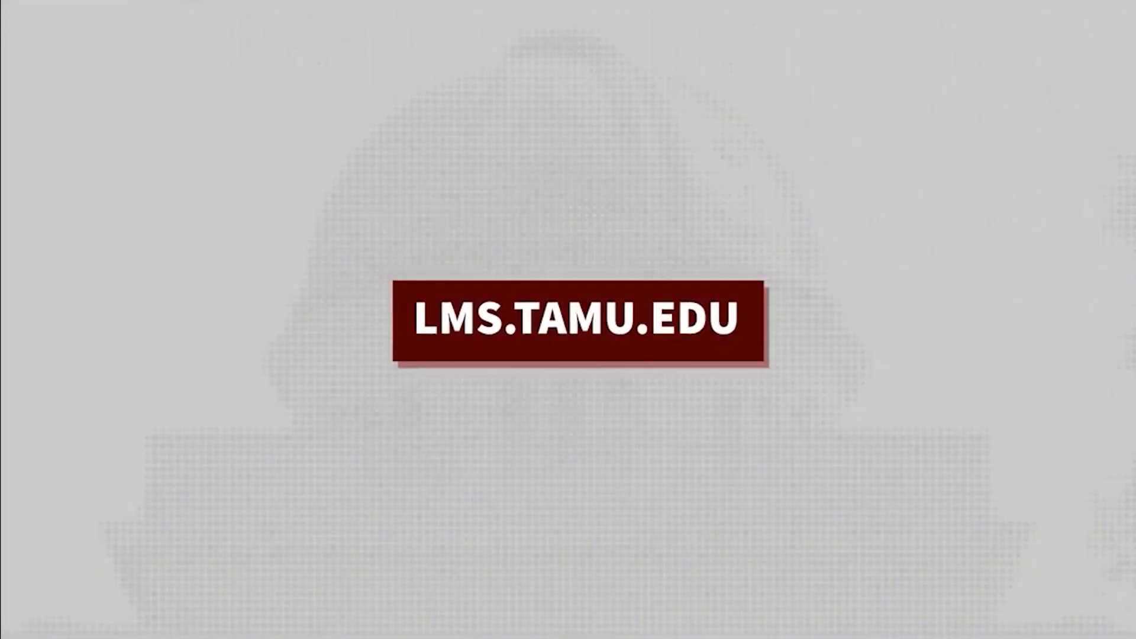